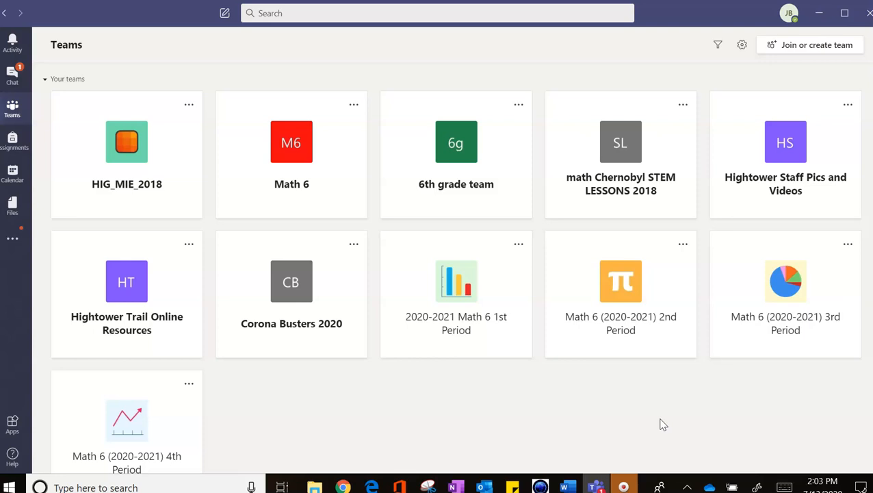
{"action": "left_click", "coordinate": [244, 220]}
{"action": "left_click_drag", "start_coordinate": [16, 115], "coordinate": [577, 57]}
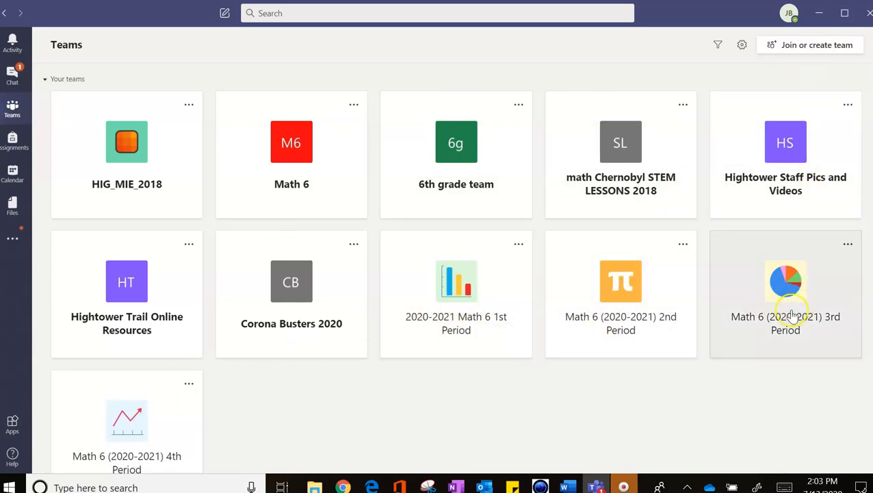
Step: Create a Class team named "Practice Math 6 1st period" and skip adding students and teachers
{"action": "left_click", "coordinate": [816, 49]}
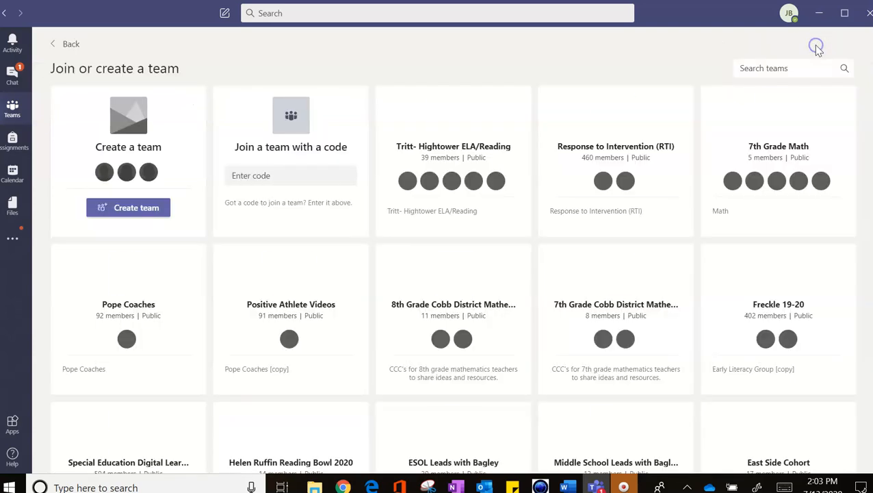
{"action": "left_click", "coordinate": [134, 212]}
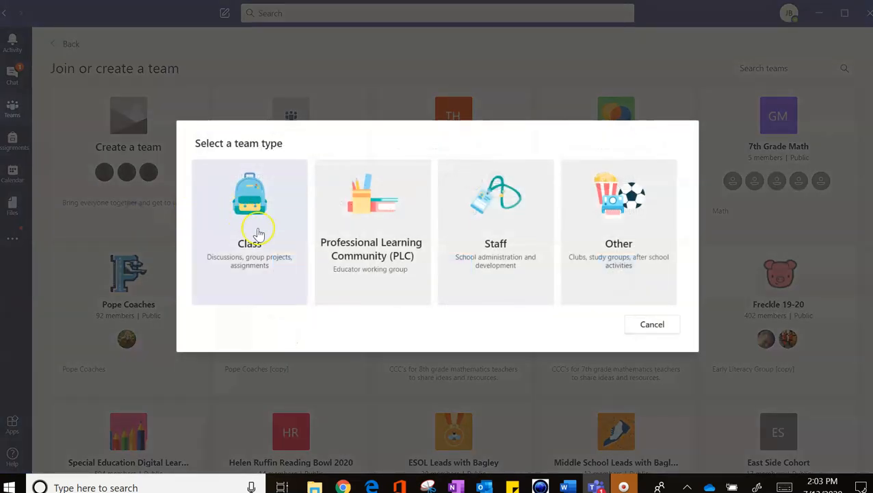
{"action": "left_click", "coordinate": [252, 254]}
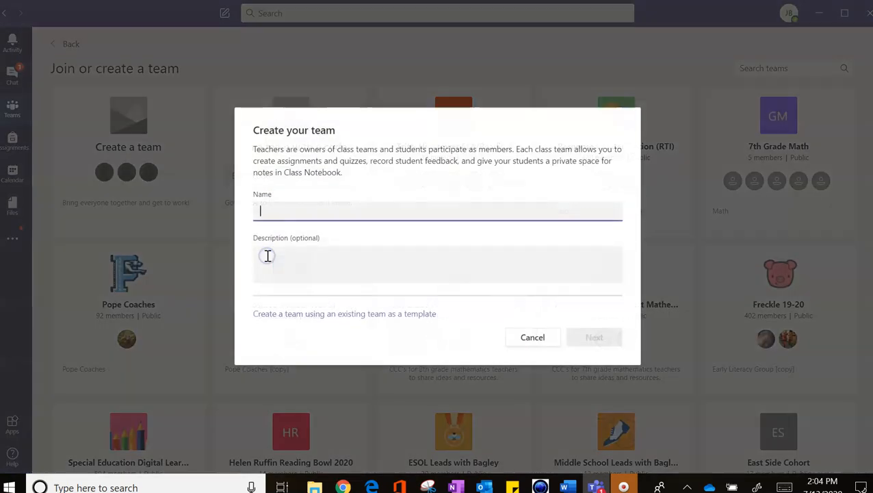
{"action": "type", "text": "Practice"}
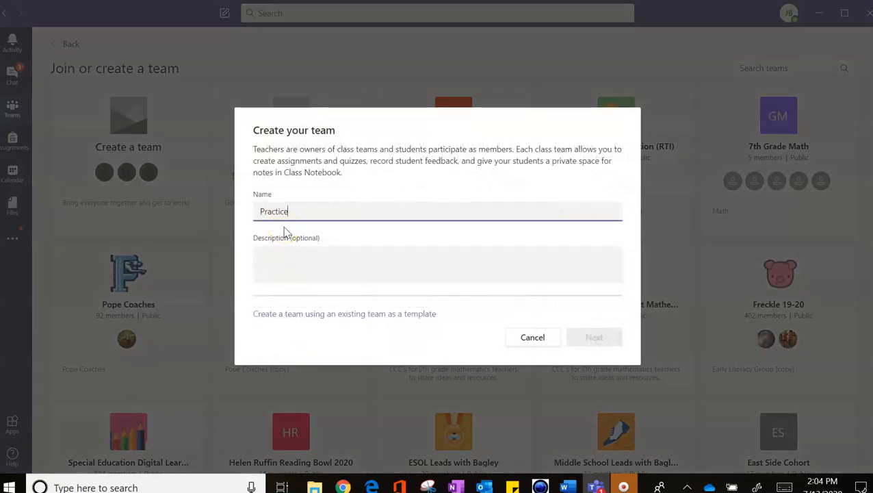
{"action": "type", "text": " Math 6 1st period"}
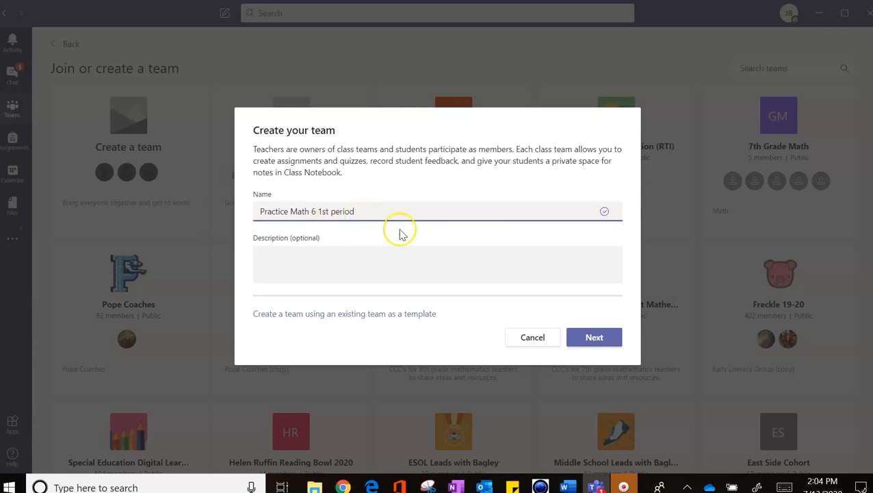
{"action": "left_click", "coordinate": [597, 337]}
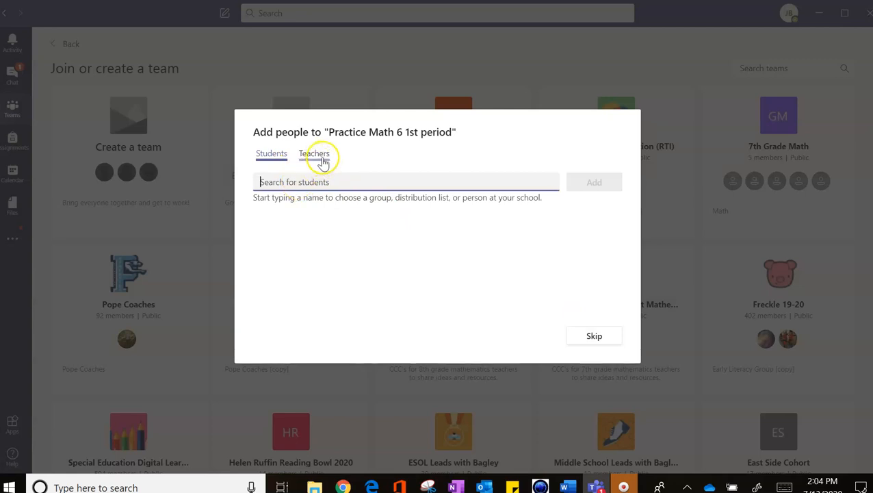
{"action": "left_click", "coordinate": [323, 161]}
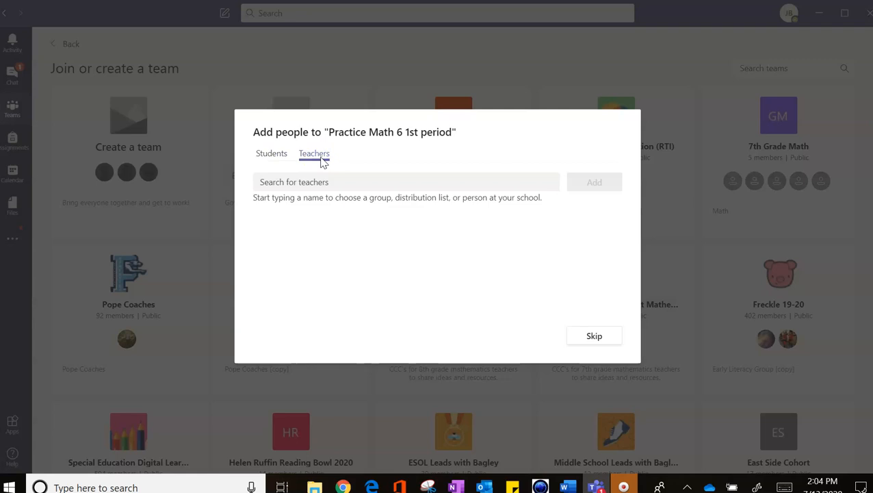
{"action": "left_click", "coordinate": [595, 336]}
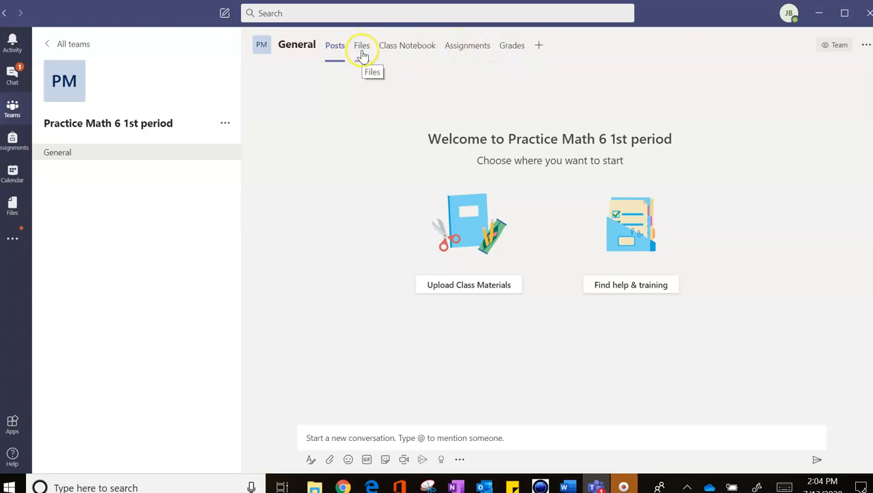
Step: Start setting up a blank OneNote Class Notebook for the team and proceed to the student section setup
{"action": "left_click", "coordinate": [432, 53]}
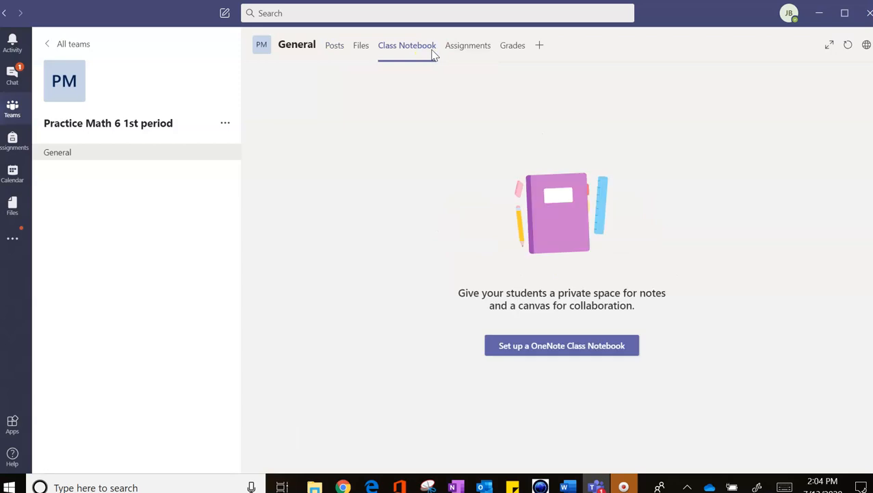
{"action": "left_click", "coordinate": [602, 349]}
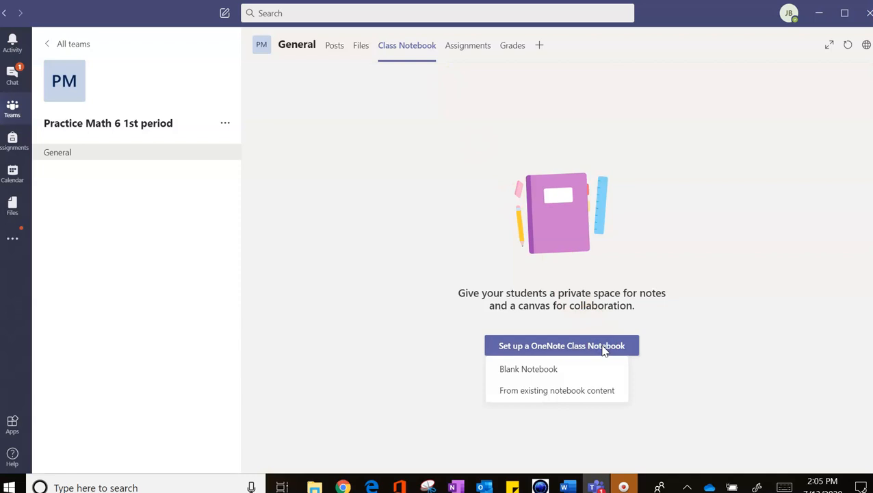
{"action": "left_click", "coordinate": [547, 373]}
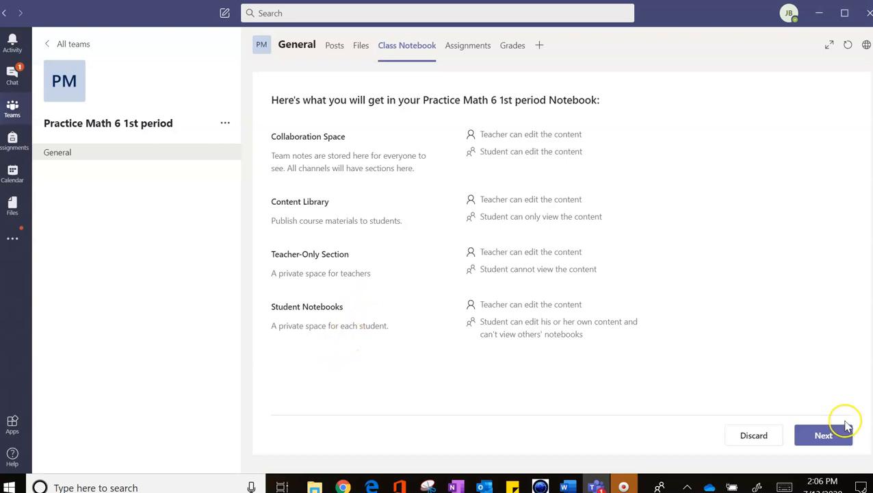
{"action": "left_click", "coordinate": [837, 438]}
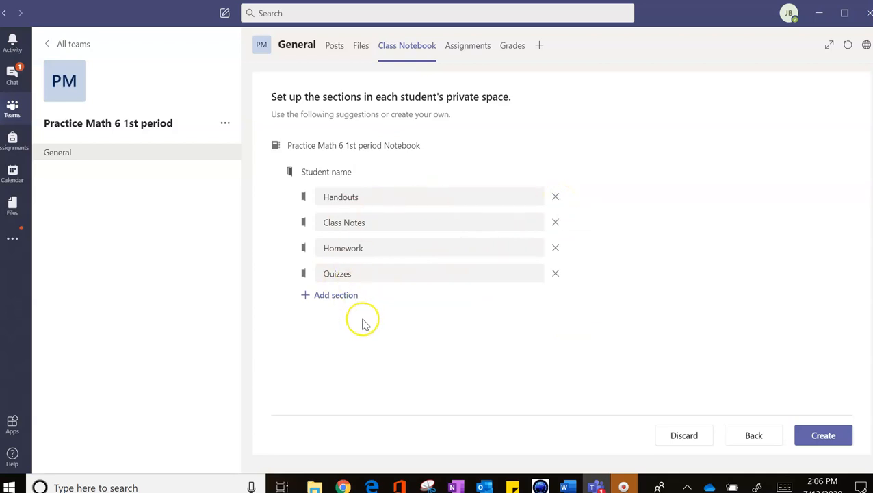
Step: Remove the Handouts and Class Notes student sections, add "Unit 0 5th grade review", and create the notebook
{"action": "left_click", "coordinate": [556, 199]}
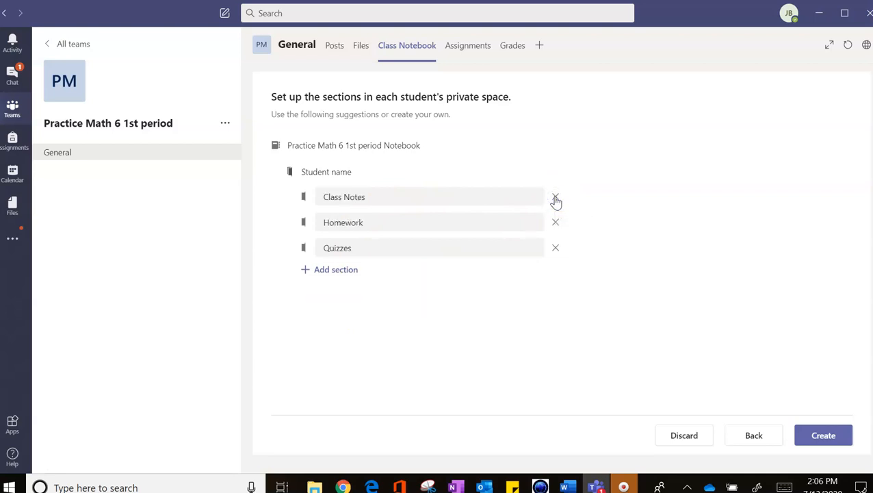
{"action": "left_click", "coordinate": [555, 198]}
{"action": "left_click", "coordinate": [328, 244]}
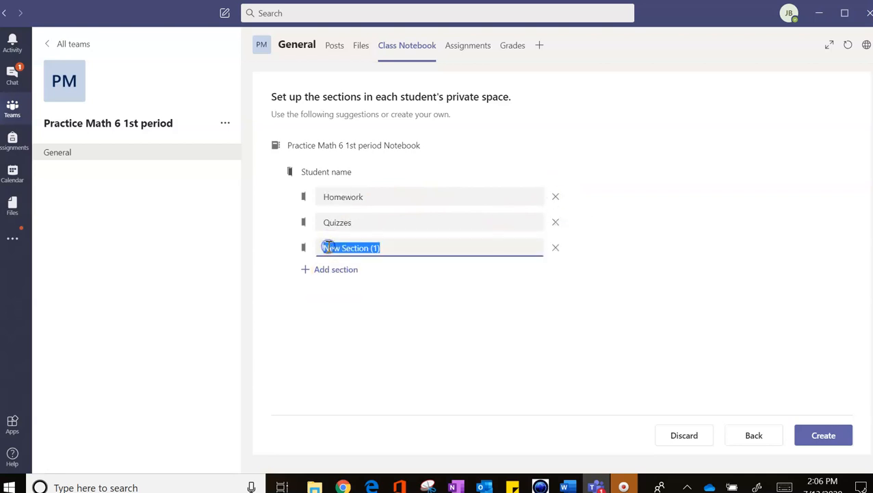
{"action": "type", "text": "Unit 0 5th grade review"}
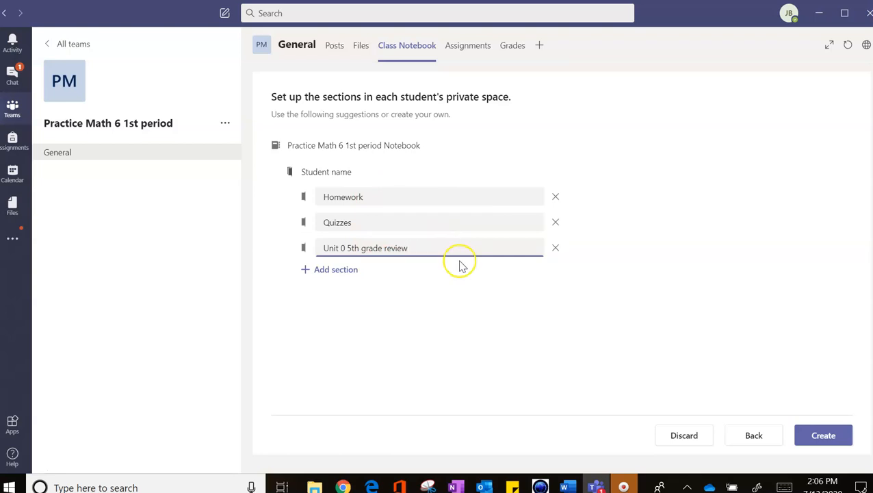
{"action": "left_click", "coordinate": [835, 437]}
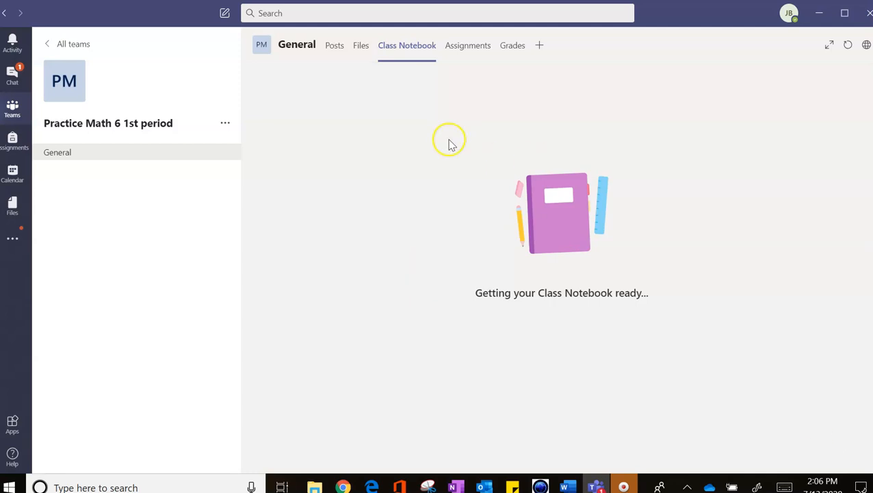
Step: View the shareable link to the Practice Math 6 1st period team without copying it
{"action": "left_click", "coordinate": [225, 124]}
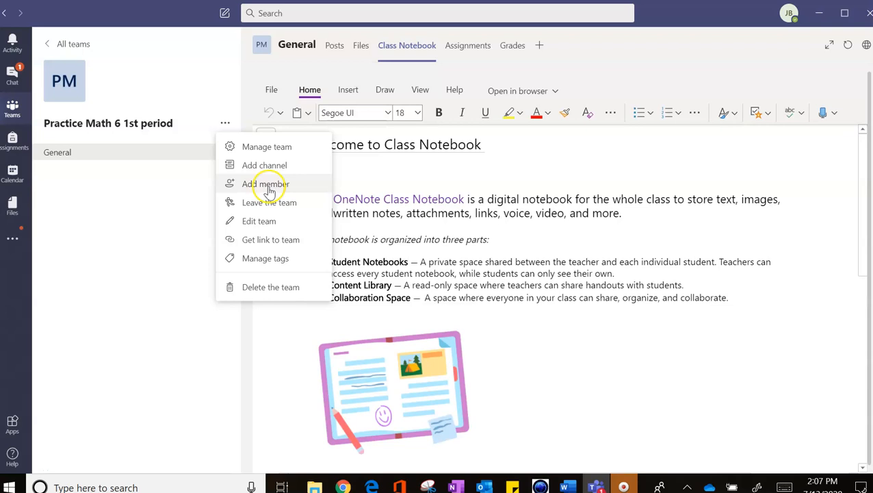
{"action": "left_click", "coordinate": [277, 240]}
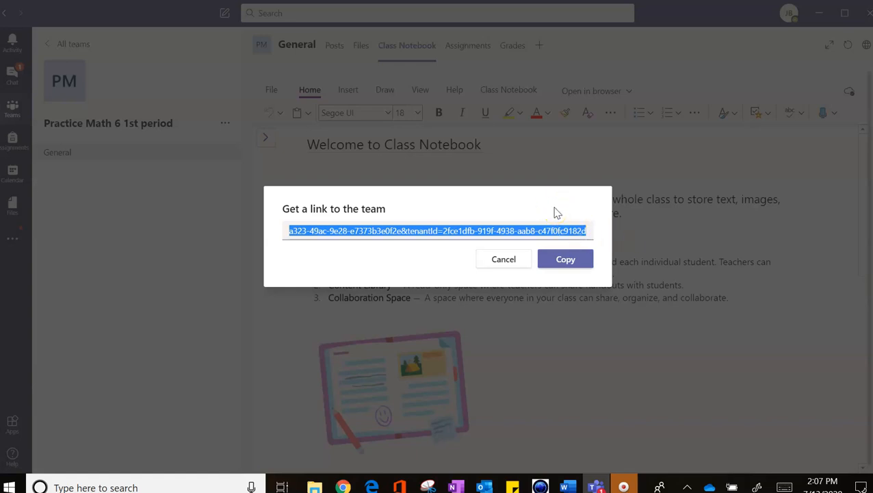
{"action": "left_click", "coordinate": [517, 266]}
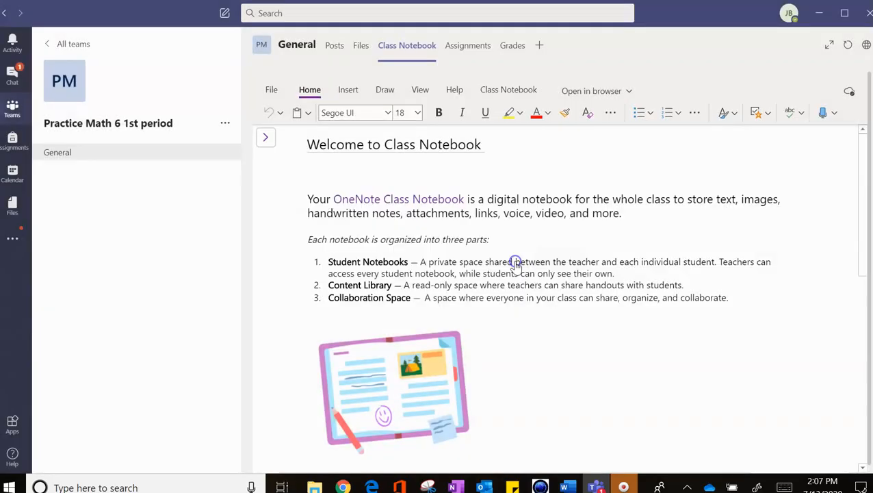
Step: Lock the Collaboration Space in the class notebook's management settings
{"action": "left_click", "coordinate": [265, 137]}
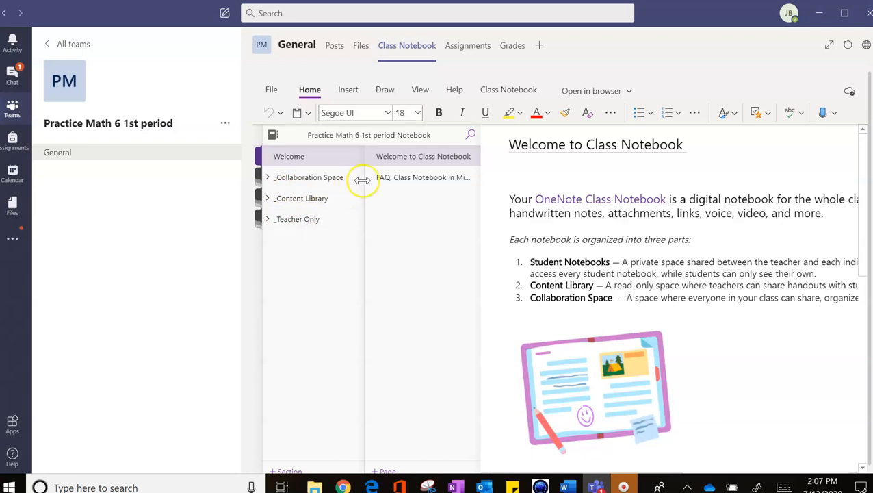
{"action": "left_click", "coordinate": [518, 96]}
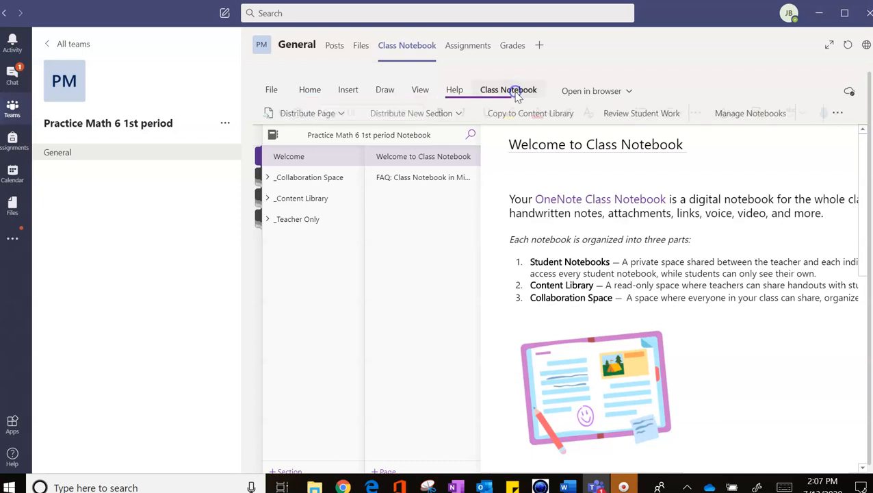
{"action": "left_click", "coordinate": [750, 115]}
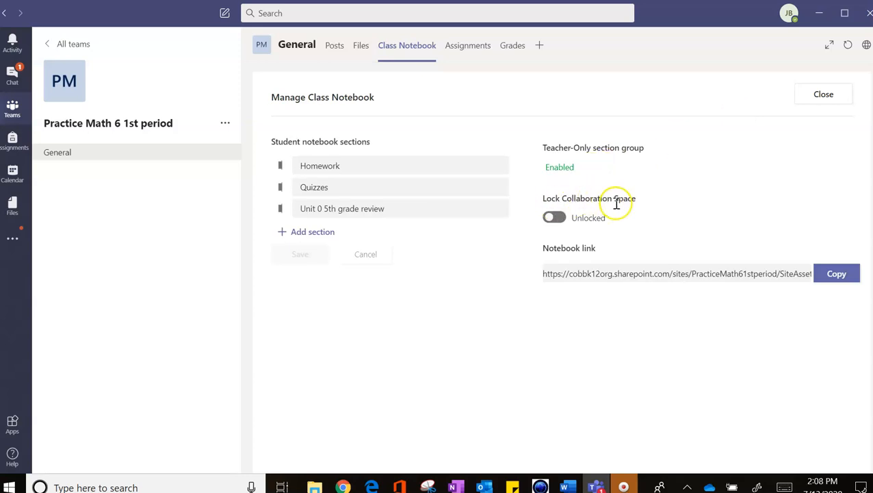
{"action": "left_click", "coordinate": [558, 219]}
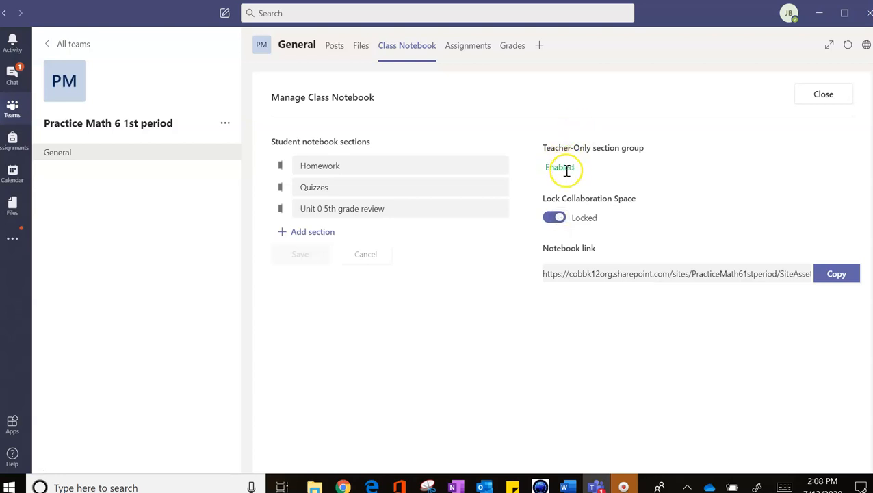
{"action": "left_click", "coordinate": [825, 94]}
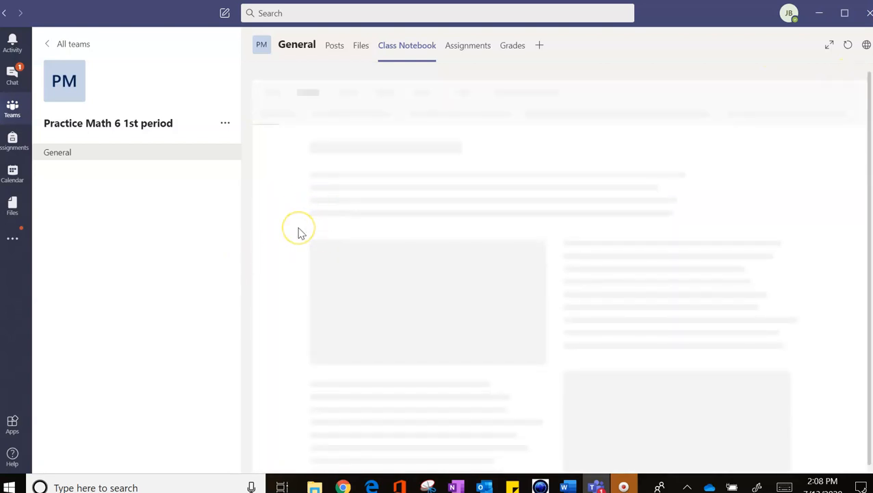
Step: Review the notebook's section list and its Teacher-Only and Collaboration Space management settings
{"action": "left_click", "coordinate": [266, 138]}
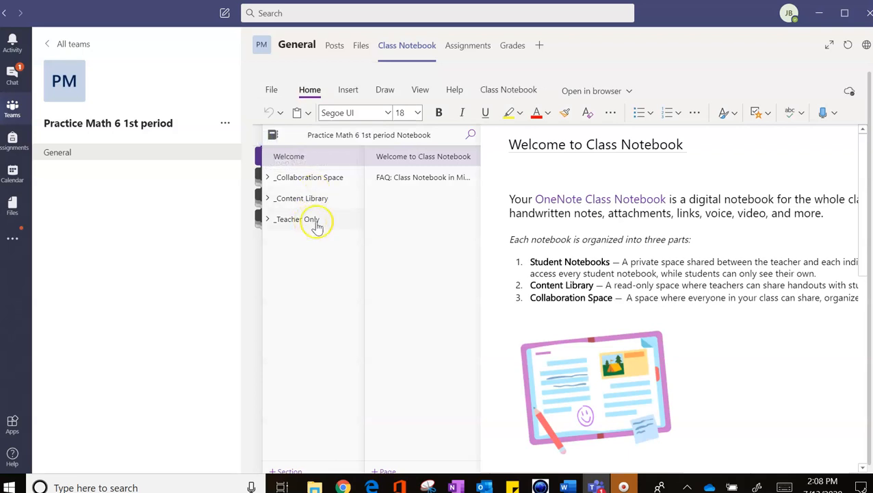
{"action": "left_click", "coordinate": [508, 90]}
{"action": "left_click", "coordinate": [744, 118]}
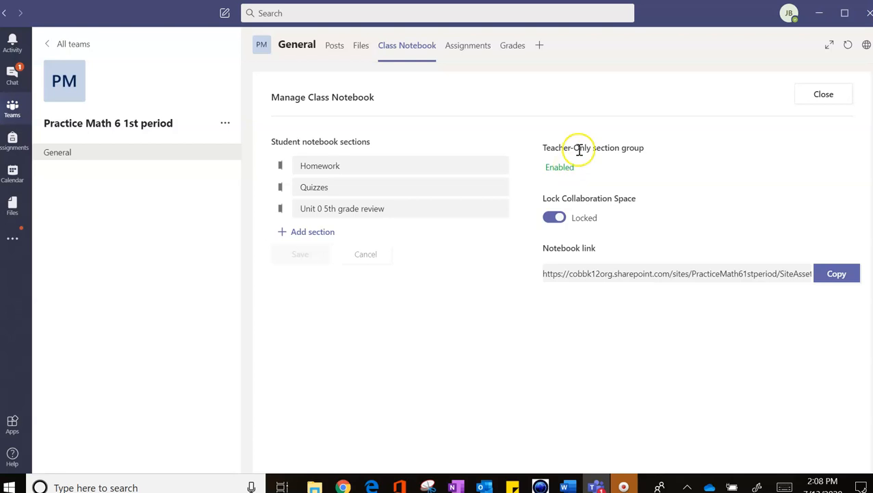
{"action": "left_click", "coordinate": [825, 95]}
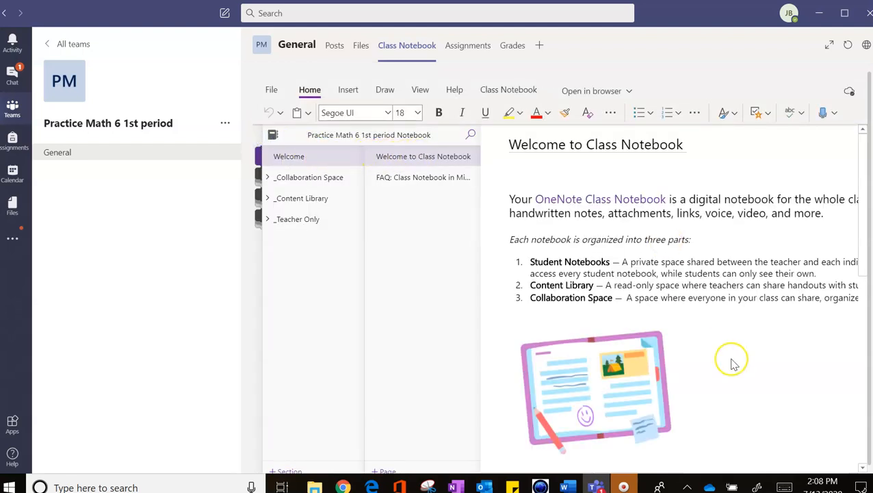
Step: Permanently delete the "Welcome to Class Notebook" and "FAQ: Class Notebook in Microsoft Teams" pages from the Welcome section
{"action": "right_click", "coordinate": [430, 156]}
{"action": "left_click", "coordinate": [466, 193]}
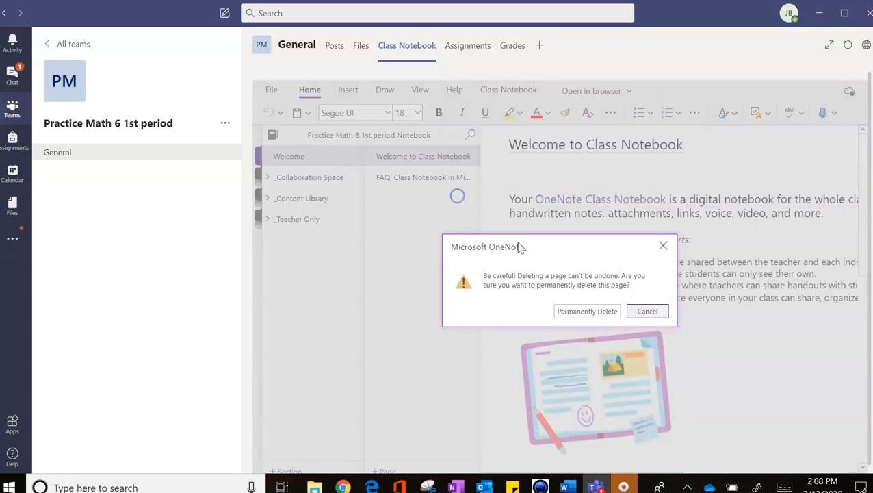
{"action": "left_click", "coordinate": [605, 311]}
{"action": "left_click", "coordinate": [425, 158]}
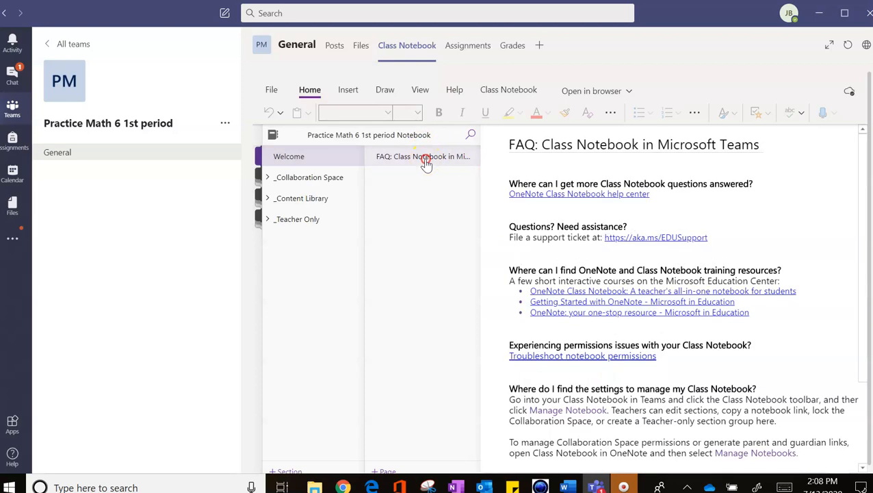
{"action": "right_click", "coordinate": [424, 157]}
{"action": "left_click", "coordinate": [471, 196]}
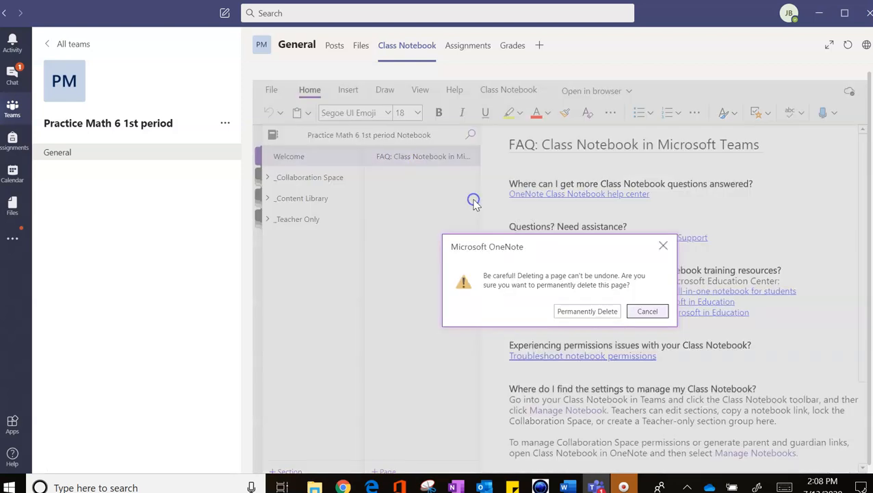
{"action": "left_click", "coordinate": [566, 311]}
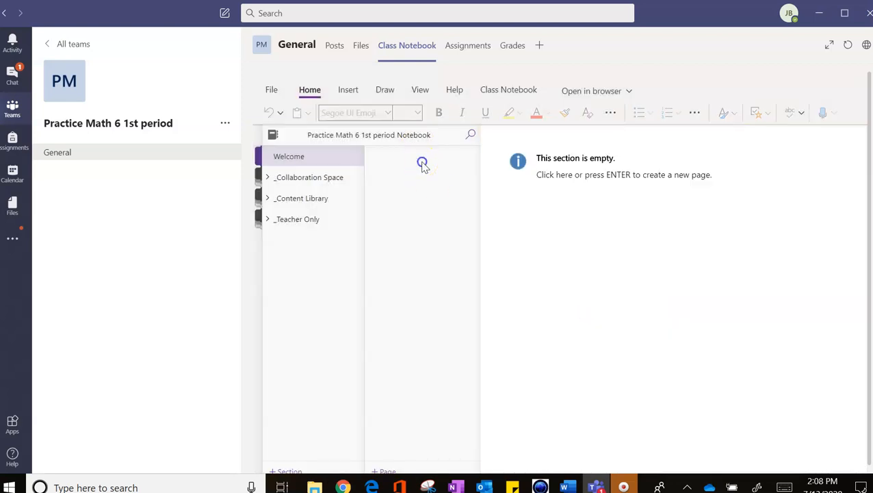
Step: Add a new page titled "Welcome to 6th Grade" to the Welcome section
{"action": "left_click", "coordinate": [388, 469]}
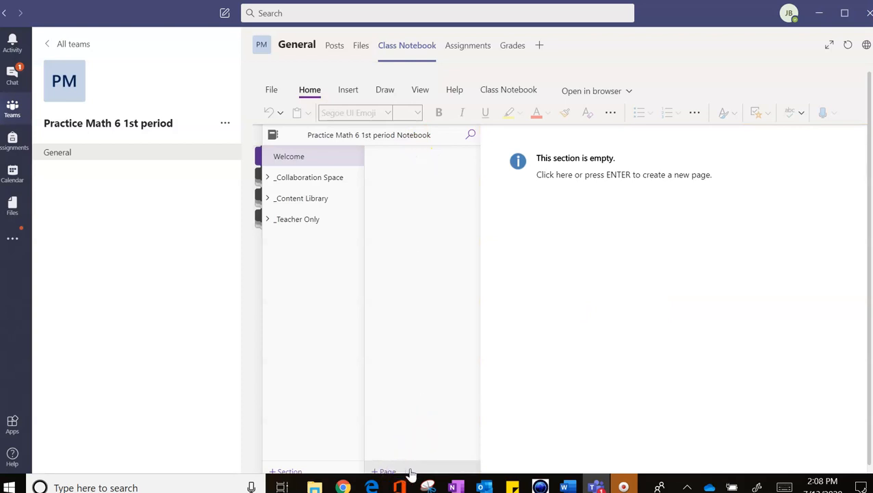
{"action": "left_click", "coordinate": [550, 150]}
{"action": "type", "text": "We"}
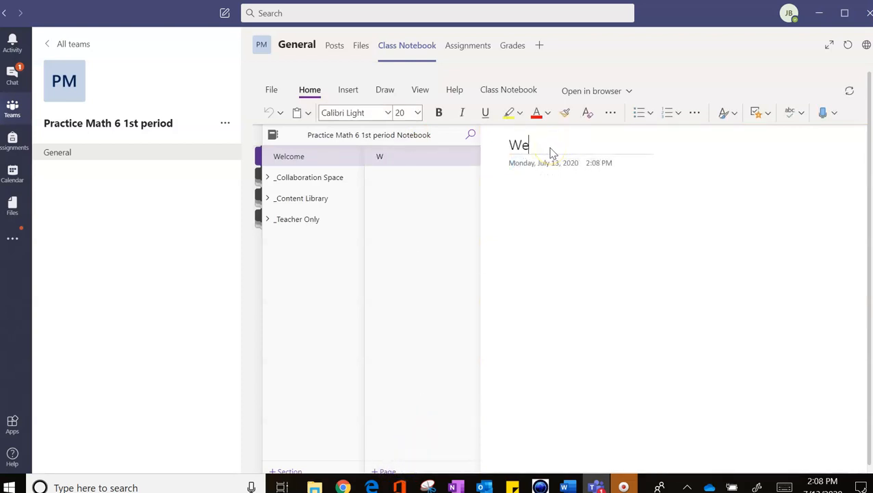
{"action": "type", "text": "lcome to 6th Grade"}
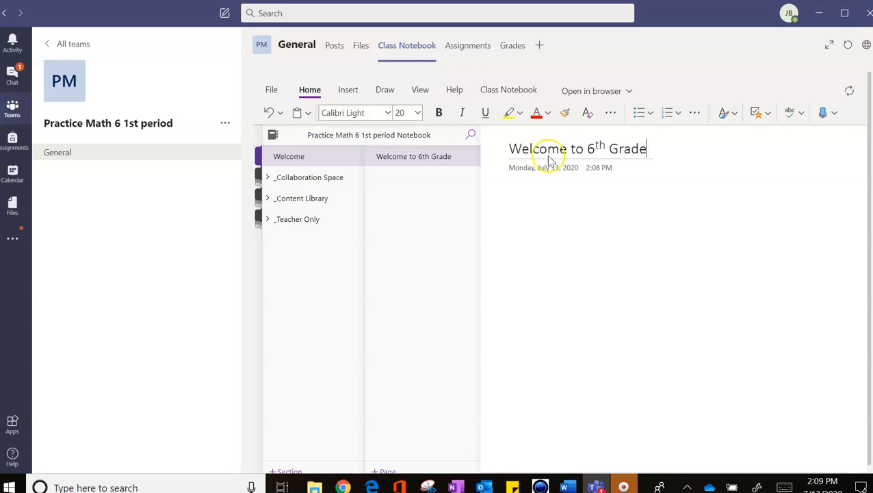
Step: Write "I look forward to a great year teaching you math!" in the body of the "Welcome to 6th Grade" page
{"action": "left_click", "coordinate": [526, 204]}
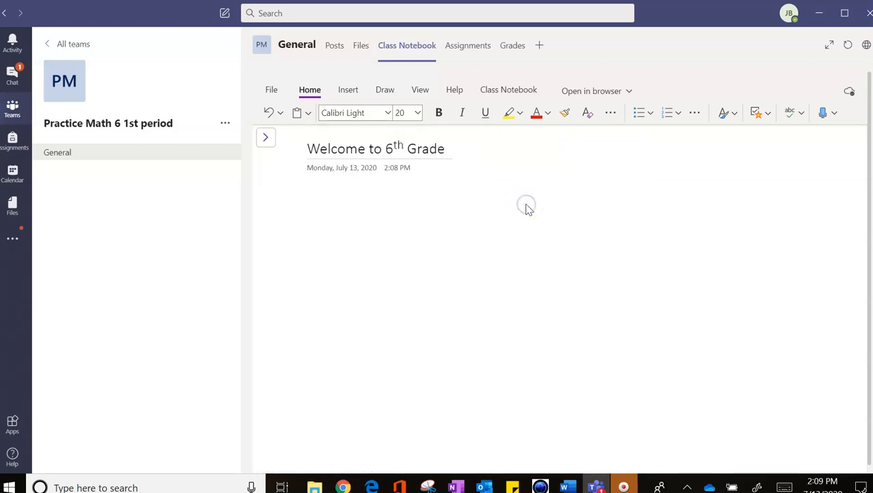
{"action": "left_click", "coordinate": [326, 214]}
{"action": "type", "text": "My"}
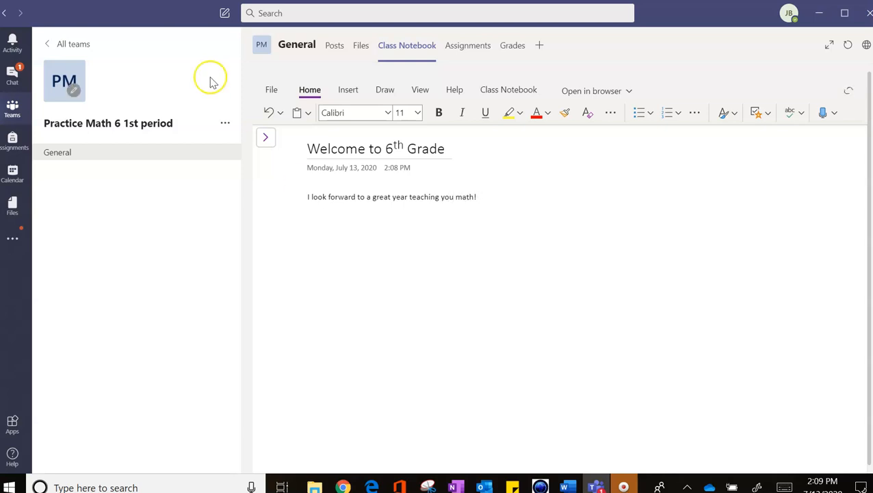
Step: Insert the "hello sixth GRADE" picture, download.jpg from the Pictures folder, below the welcome text
{"action": "left_click", "coordinate": [355, 96]}
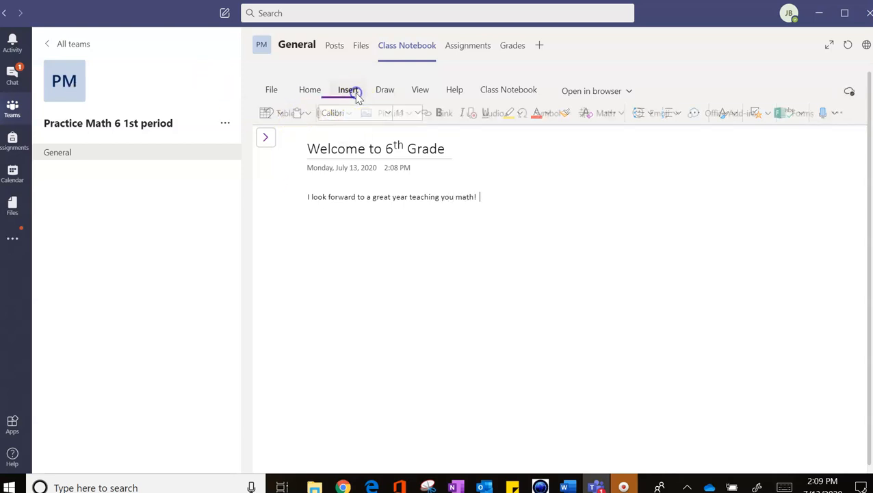
{"action": "left_click", "coordinate": [382, 113]}
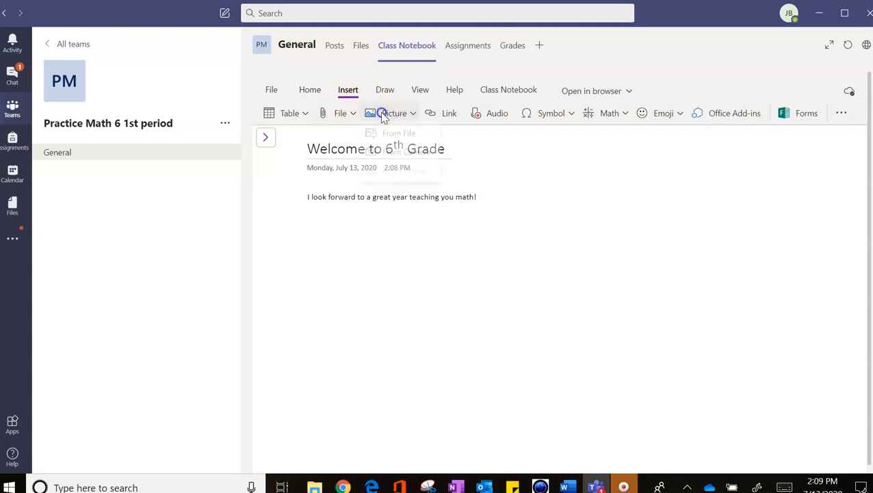
{"action": "left_click", "coordinate": [397, 137]}
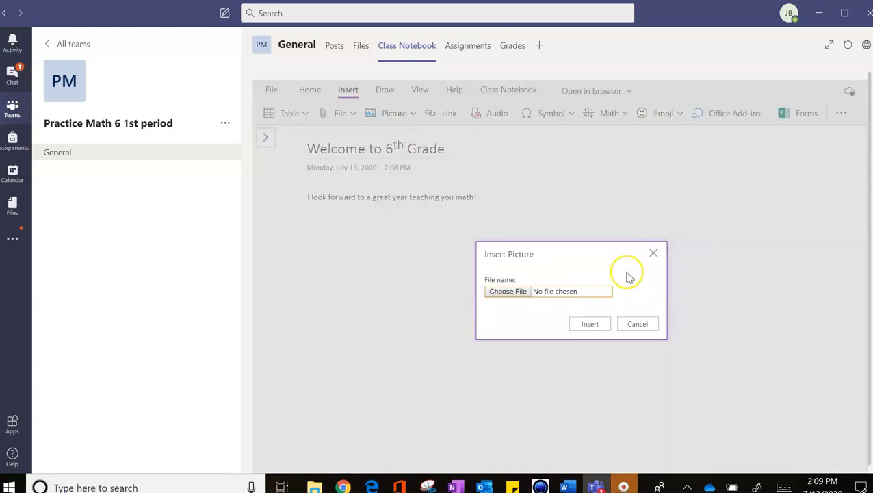
{"action": "left_click", "coordinate": [515, 291]}
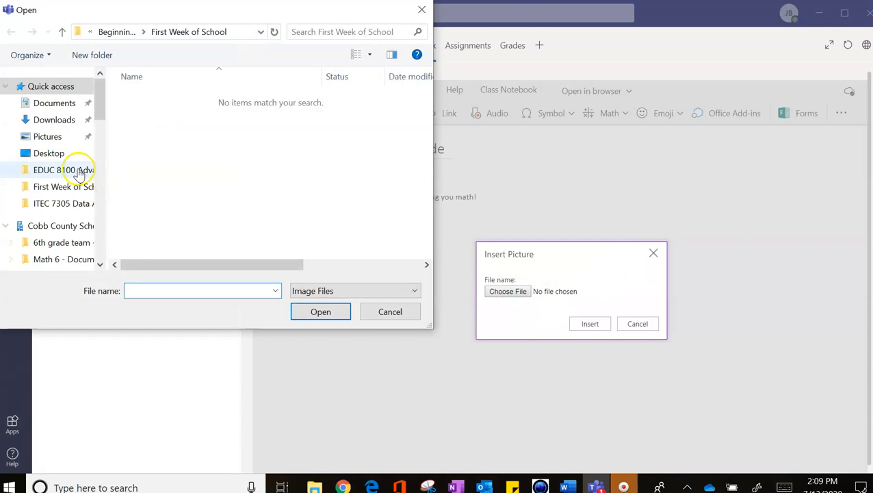
{"action": "left_click", "coordinate": [54, 136]}
{"action": "scroll", "coordinate": [422, 106], "scroll_direction": "down", "scroll_amount": 5}
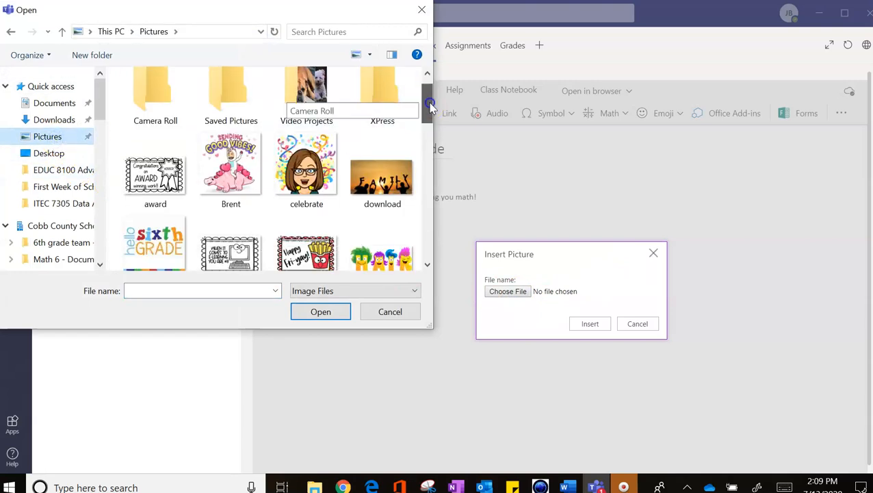
{"action": "scroll", "coordinate": [427, 120], "scroll_direction": "up", "scroll_amount": 4}
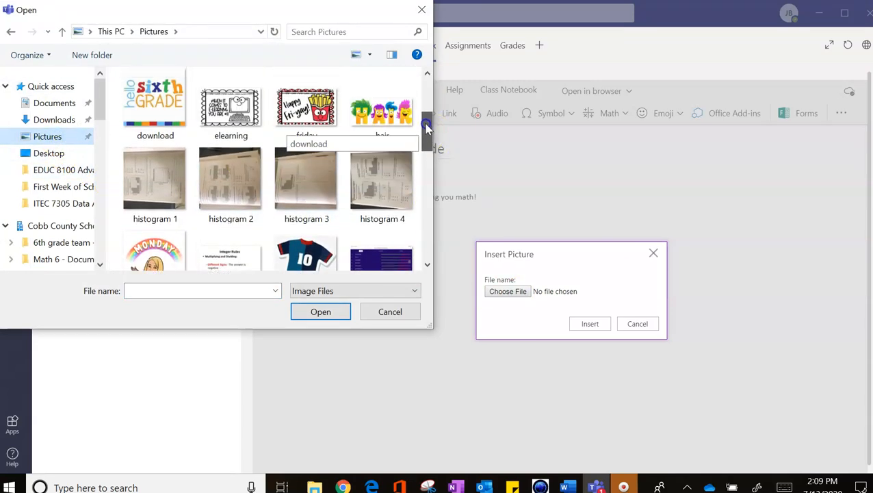
{"action": "double_click", "coordinate": [158, 140]}
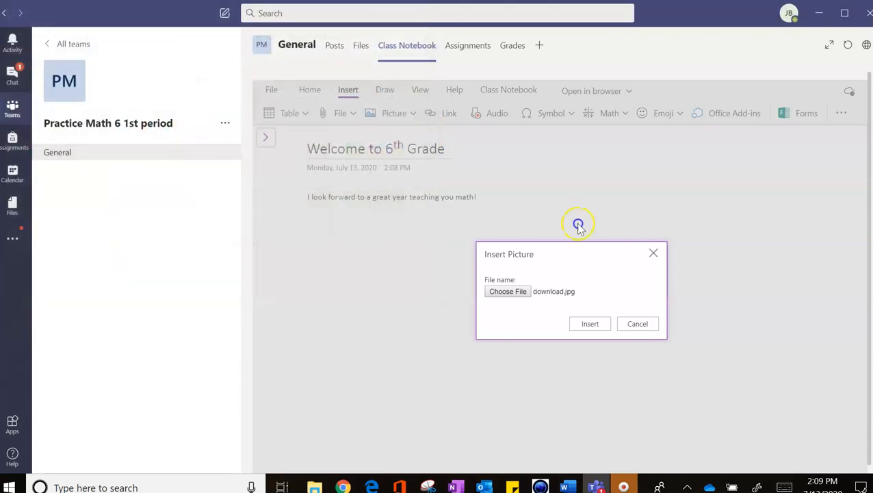
{"action": "left_click", "coordinate": [599, 324]}
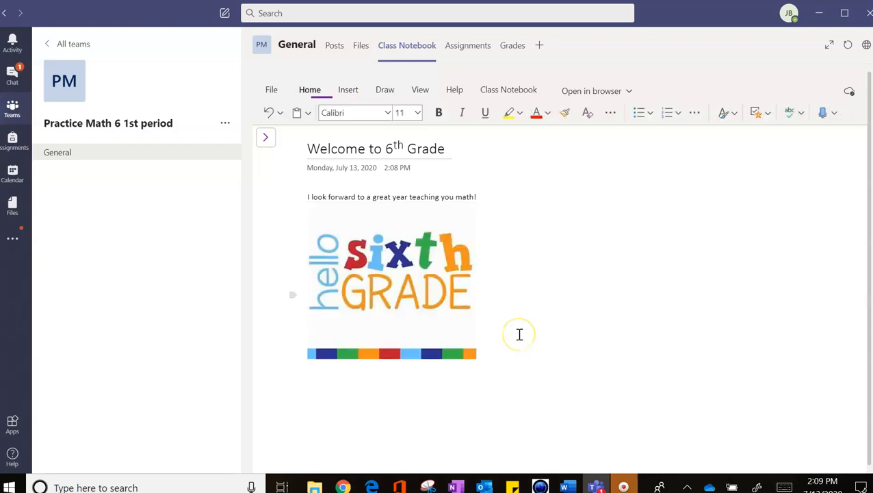
Step: Permanently delete the pre-made section about using the Collaboration Space from the _Collaboration Space group
{"action": "left_click", "coordinate": [267, 138]}
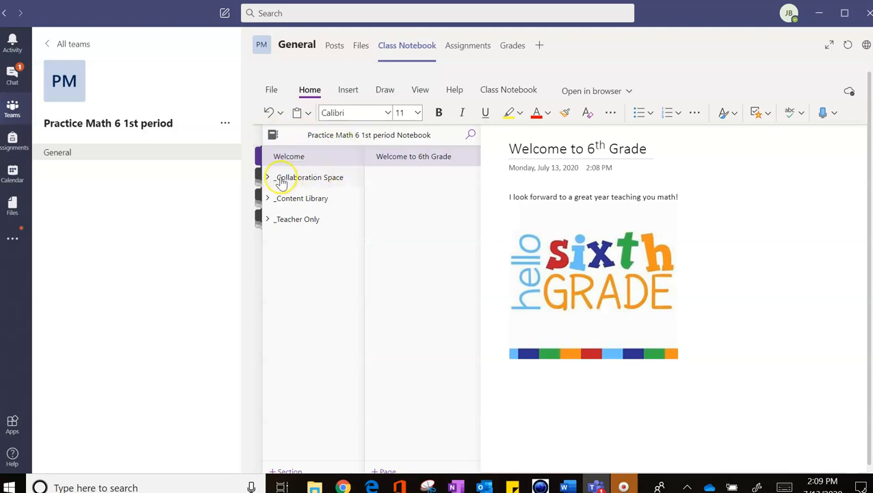
{"action": "left_click", "coordinate": [269, 179]}
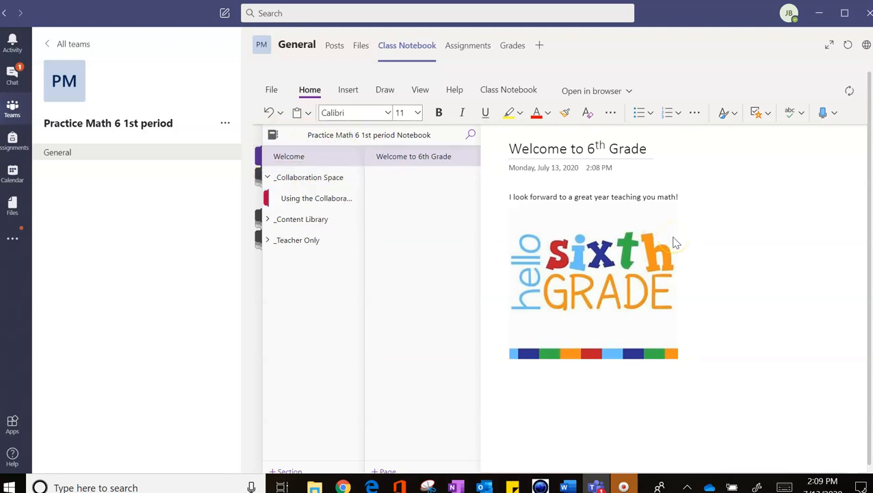
{"action": "left_click", "coordinate": [333, 206]}
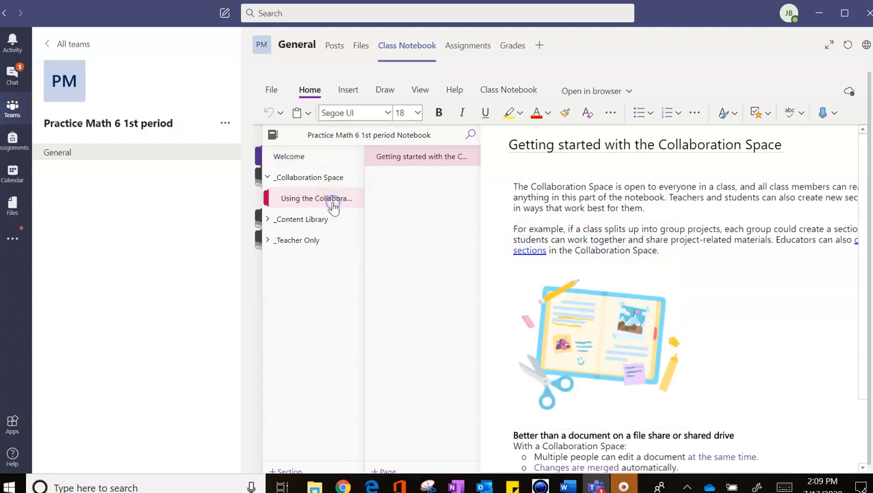
{"action": "right_click", "coordinate": [334, 207]}
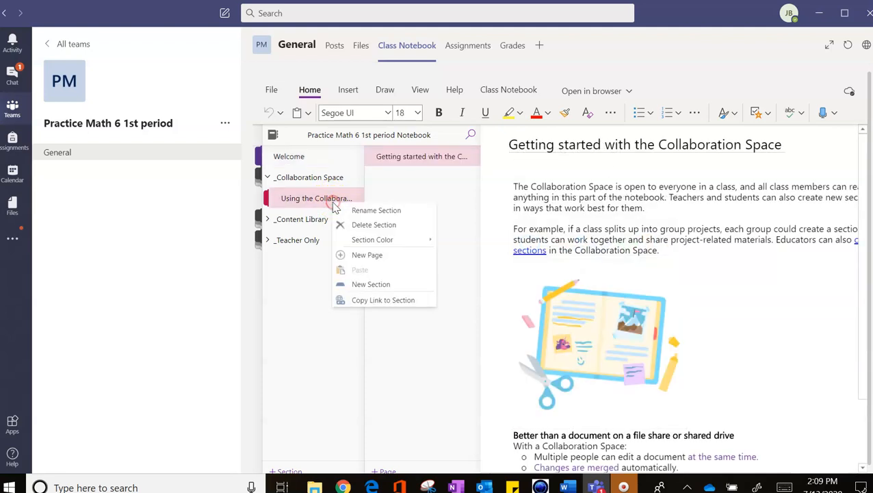
{"action": "left_click", "coordinate": [373, 226]}
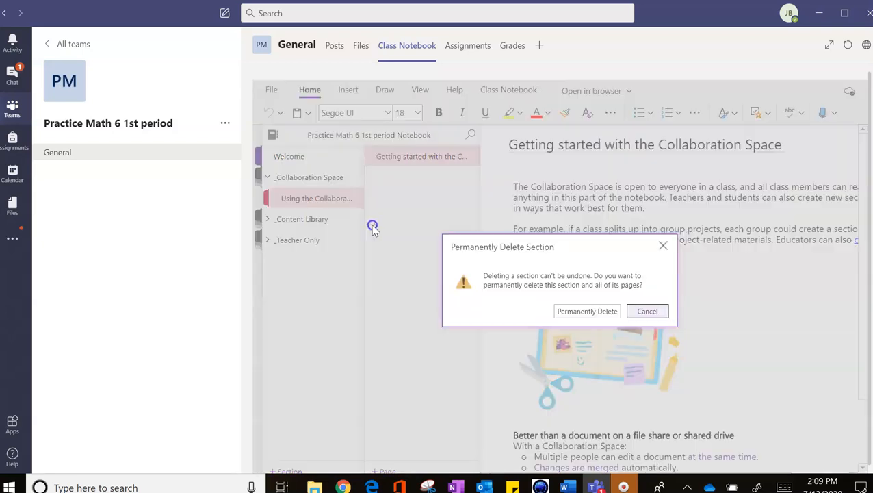
{"action": "left_click", "coordinate": [595, 312]}
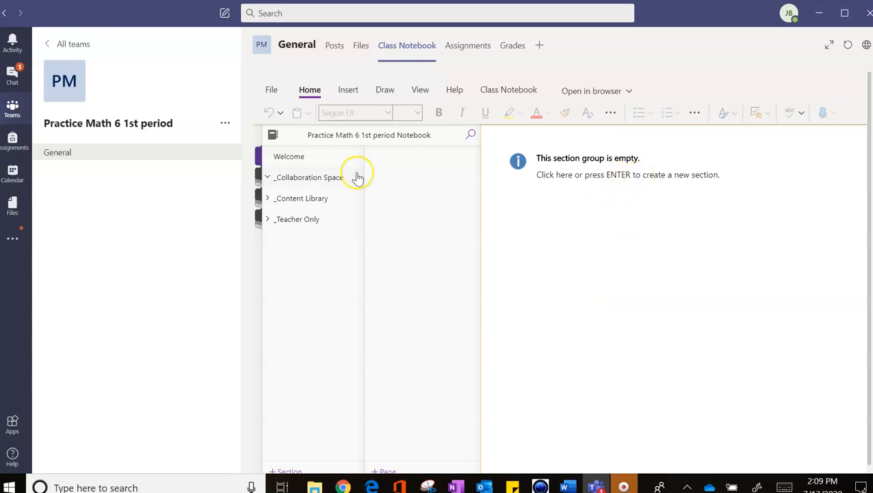
Step: Permanently delete the "Getting Started with the Content Library" page from the section inside _Content Library
{"action": "left_click", "coordinate": [269, 200]}
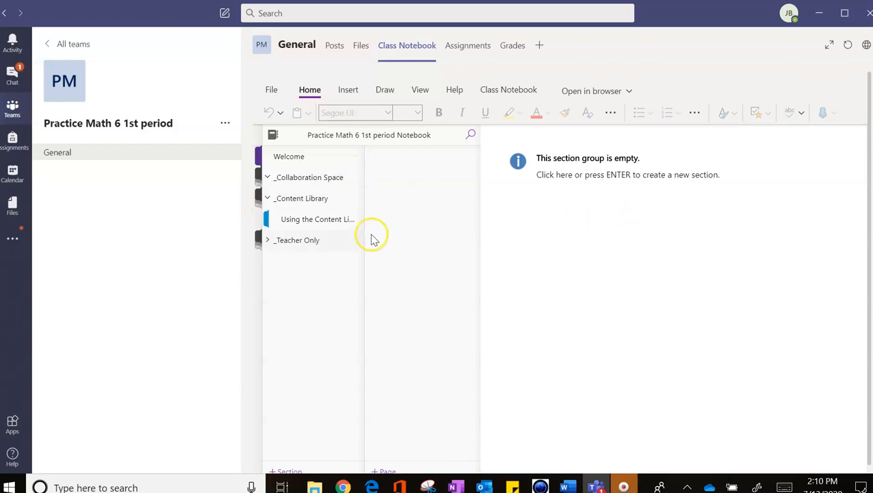
{"action": "left_click", "coordinate": [334, 220]}
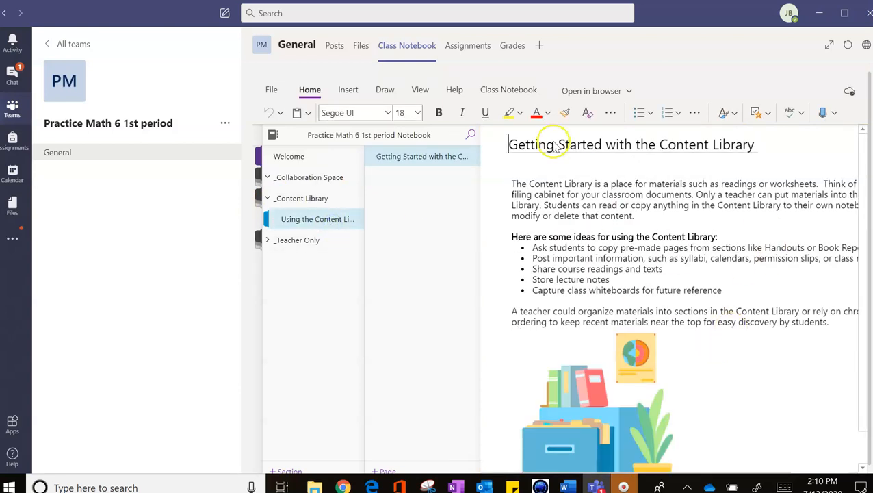
{"action": "right_click", "coordinate": [410, 158]}
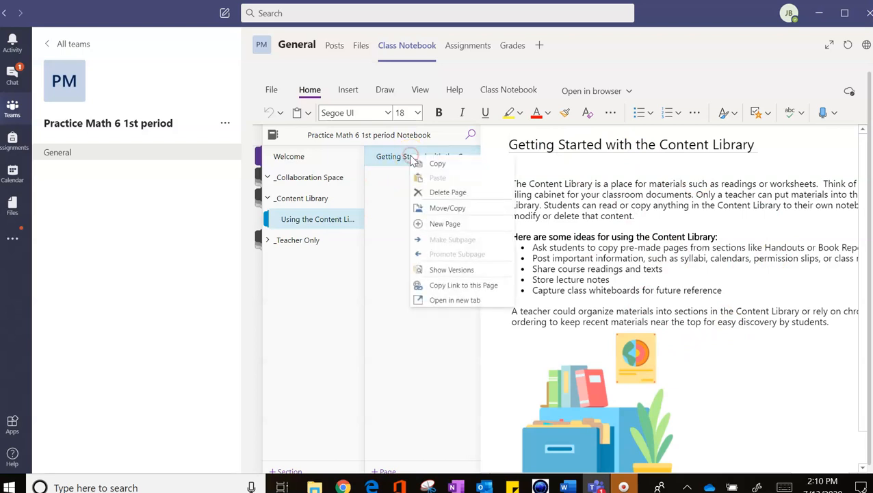
{"action": "left_click", "coordinate": [446, 194]}
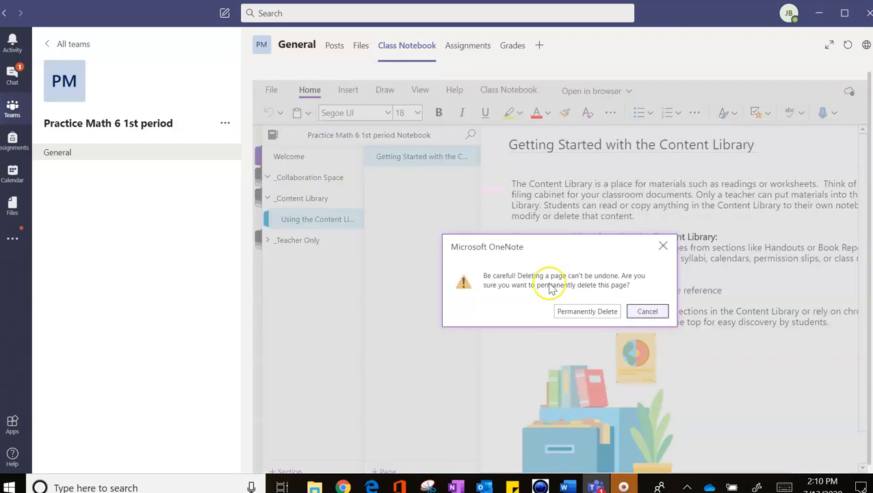
{"action": "left_click", "coordinate": [576, 308]}
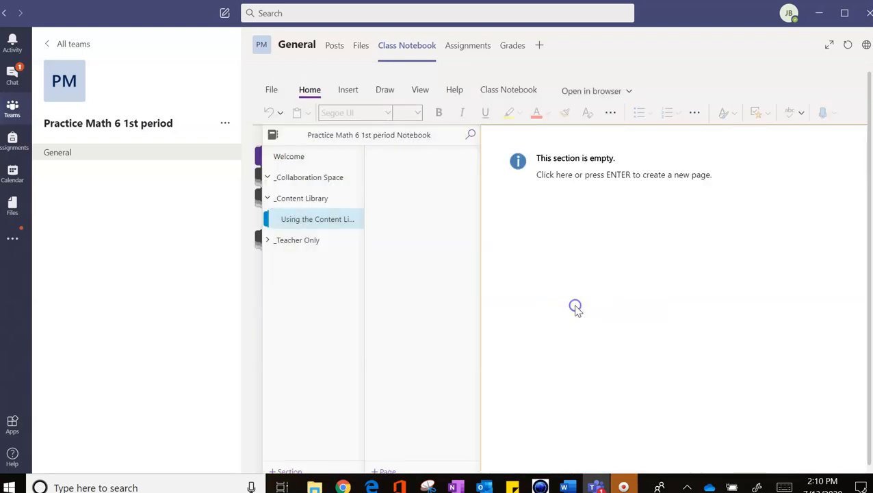
Step: Add a new page titled "Classroom Procedures" to the section in the _Content Library
{"action": "left_click", "coordinate": [403, 471]}
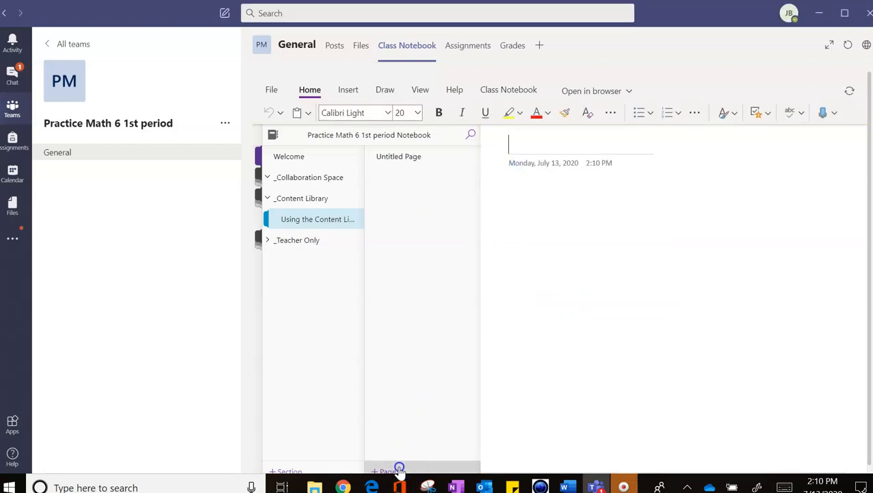
{"action": "left_click", "coordinate": [411, 160]}
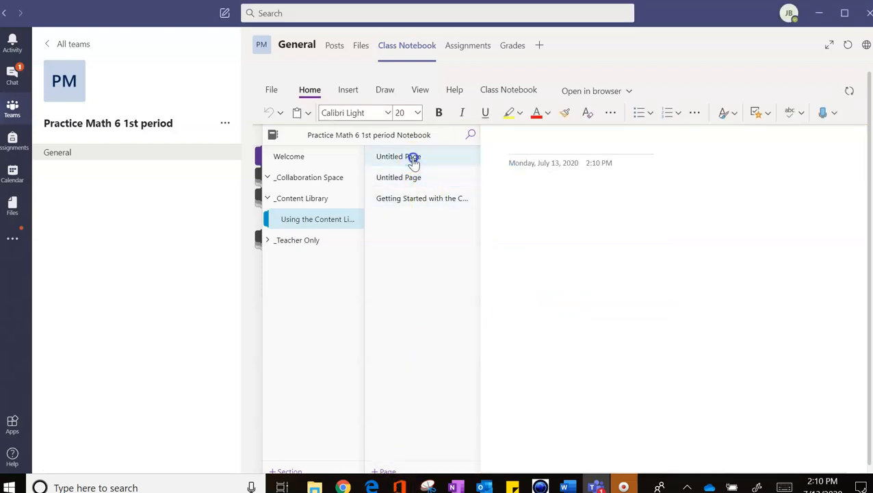
{"action": "left_click", "coordinate": [528, 140]}
{"action": "left_click", "coordinate": [316, 145]}
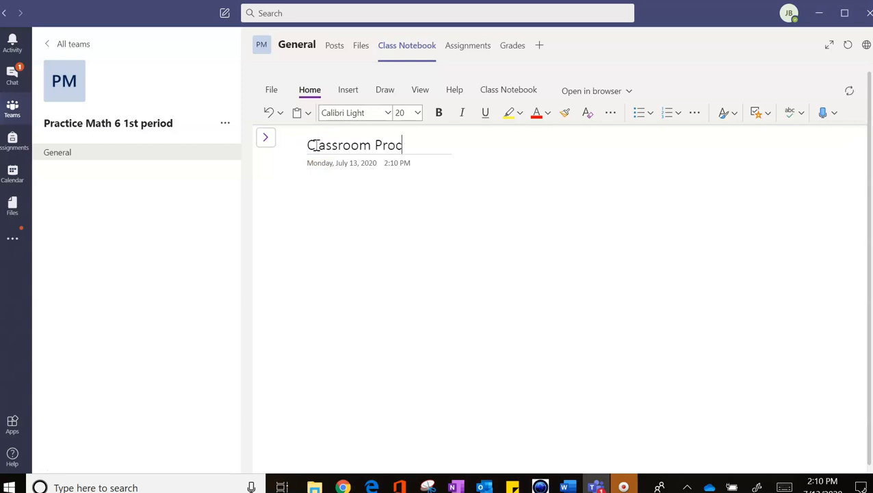
Step: Attach the 6th grade classroom procedures Word document from Beginning of Year > First Week of School to the body of the Classroom Procedures page
{"action": "left_click", "coordinate": [348, 92]}
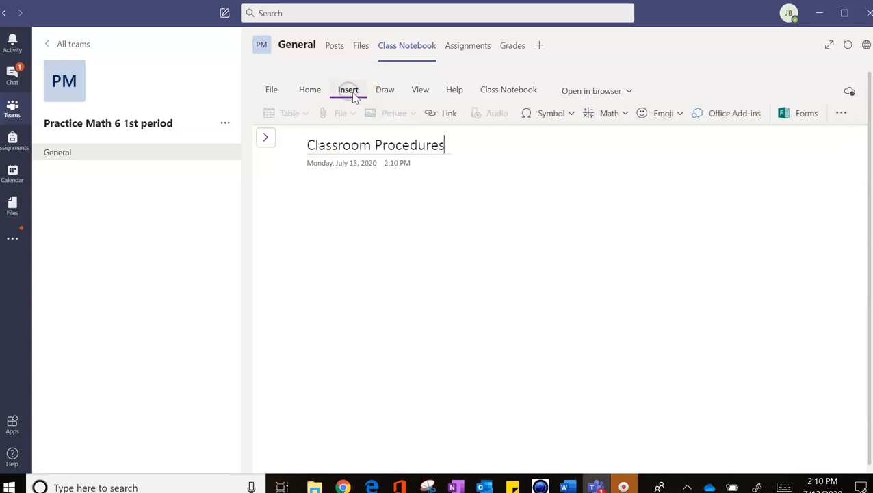
{"action": "left_click", "coordinate": [304, 203]}
{"action": "left_click", "coordinate": [341, 114]}
{"action": "left_click", "coordinate": [349, 136]}
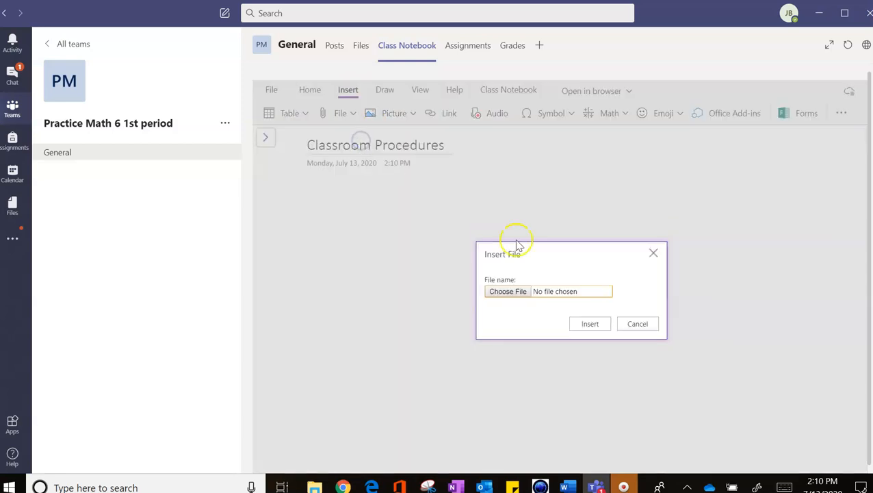
{"action": "left_click", "coordinate": [510, 292]}
{"action": "left_click_drag", "start_coordinate": [91, 197], "coordinate": [93, 141]}
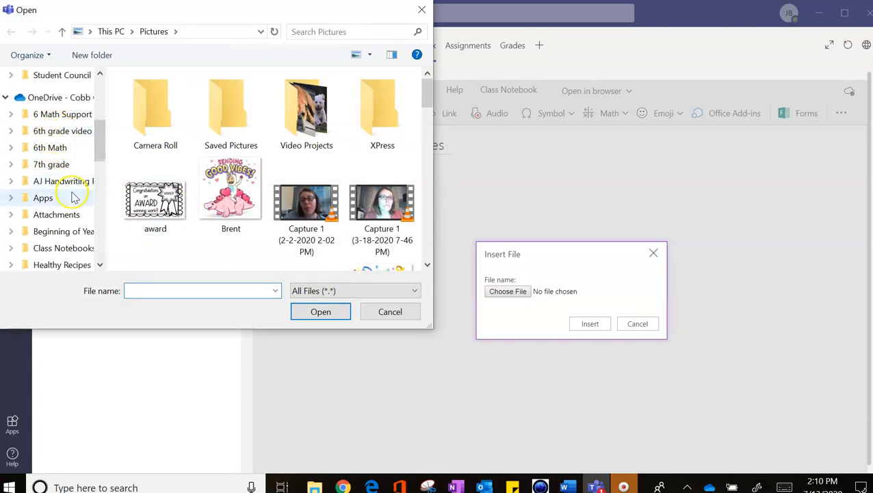
{"action": "left_click", "coordinate": [69, 237]}
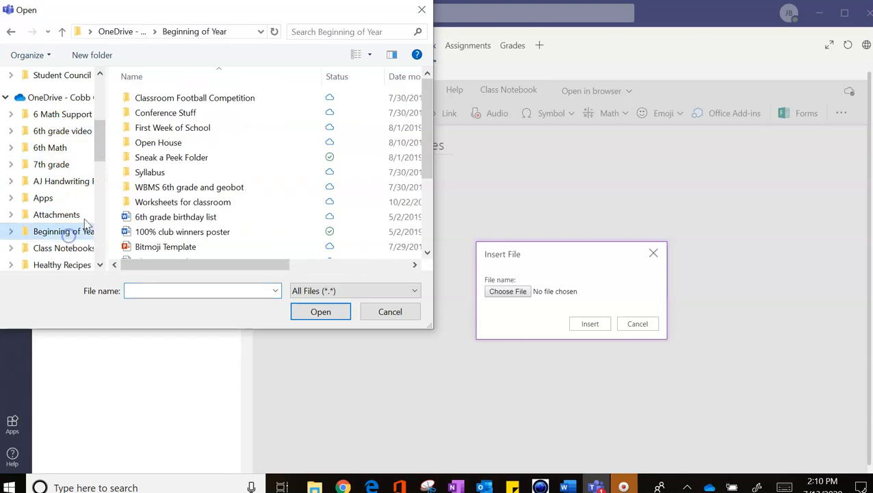
{"action": "double_click", "coordinate": [197, 134]}
{"action": "double_click", "coordinate": [216, 113]}
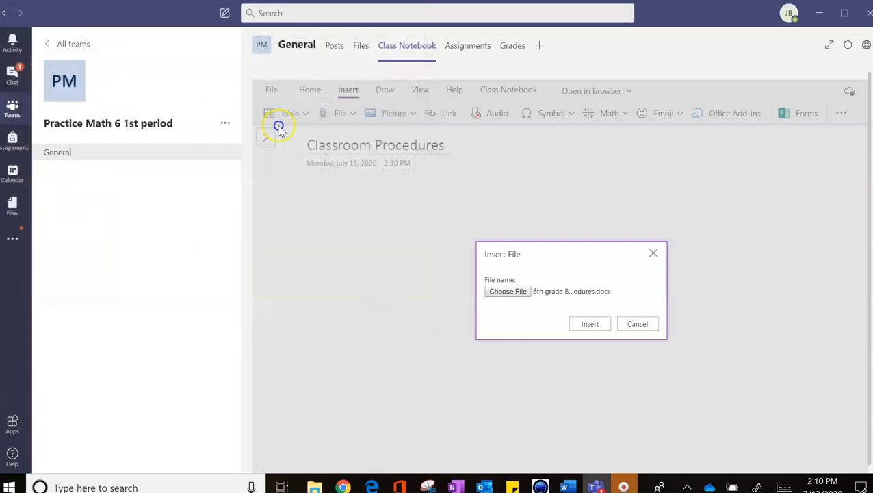
{"action": "left_click", "coordinate": [590, 323]}
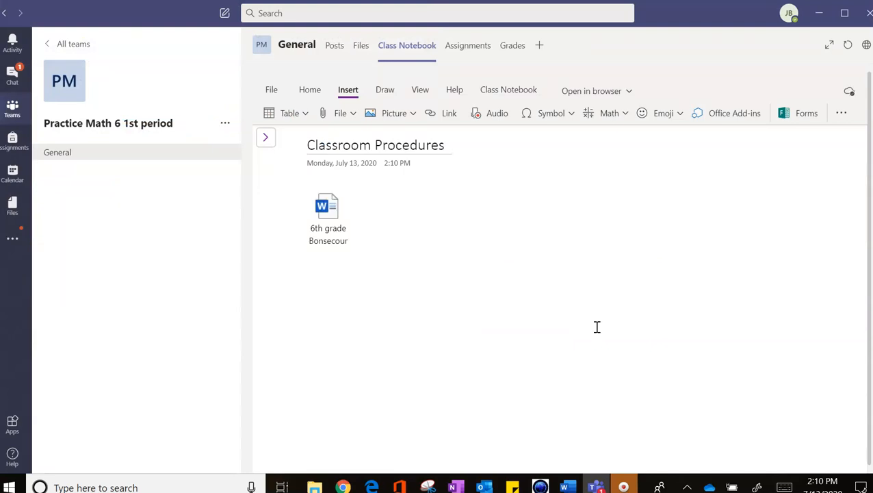
Step: Switch to the classroom procedures document in Word, capture its first page with Snipping Tool, and copy the snip
{"action": "left_click", "coordinate": [568, 486]}
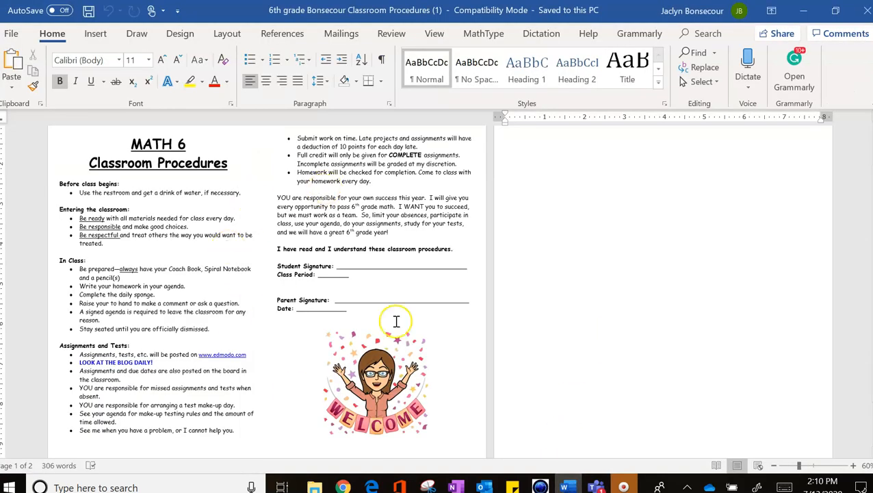
{"action": "left_click", "coordinate": [429, 486]}
{"action": "left_click", "coordinate": [24, 351]}
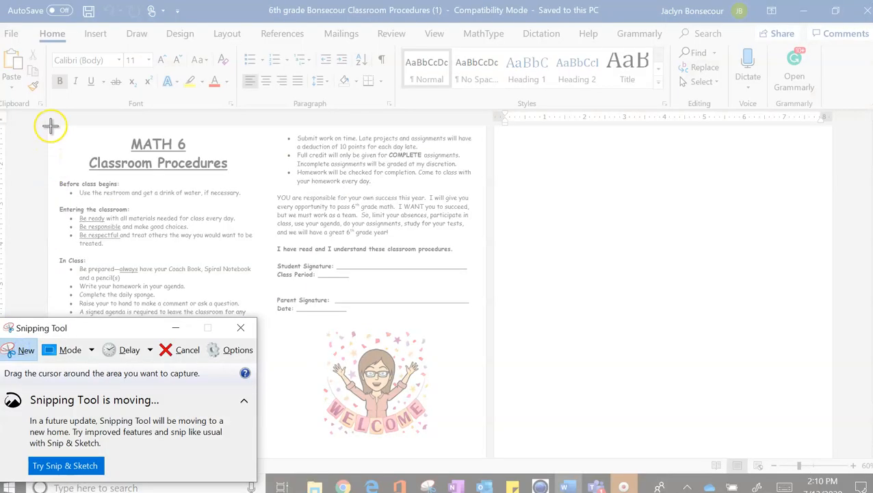
{"action": "left_click_drag", "start_coordinate": [49, 131], "coordinate": [478, 452]}
{"action": "right_click", "coordinate": [302, 341]}
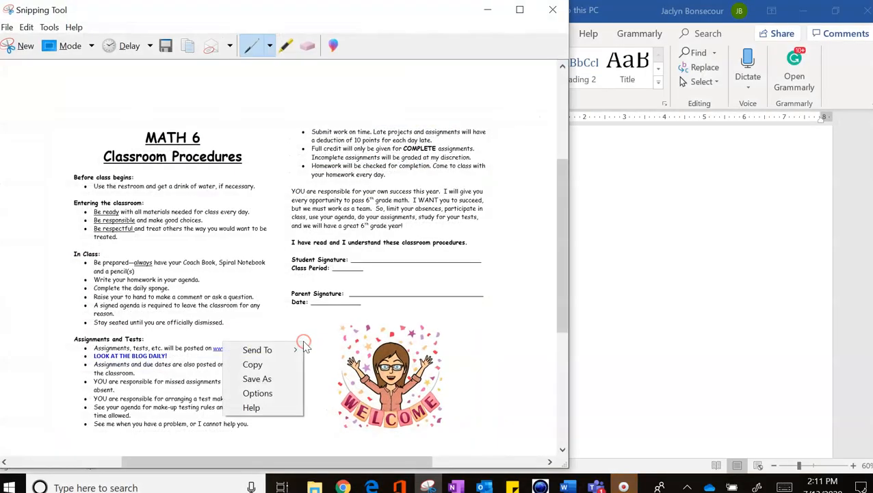
{"action": "left_click", "coordinate": [282, 363]}
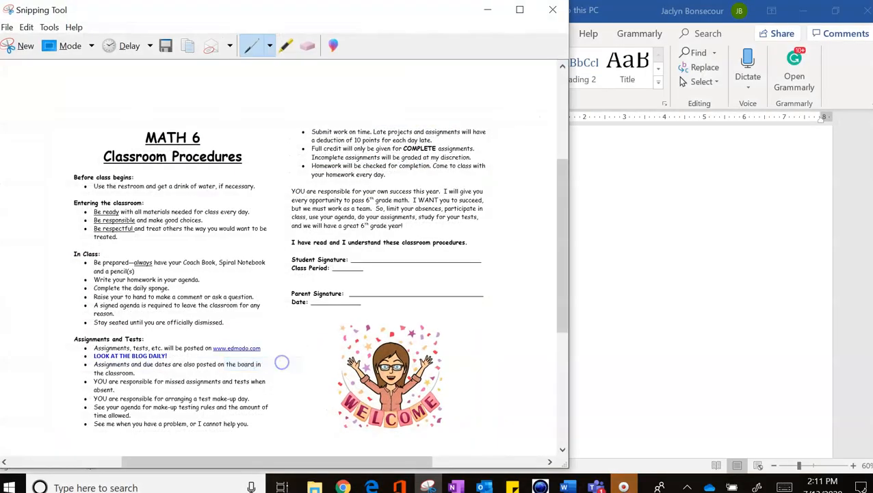
Step: Switch to Teams and paste the snip of the classroom procedures below the attached Word document on the Classroom Procedures page
{"action": "left_click", "coordinate": [594, 484]}
{"action": "left_click", "coordinate": [337, 323]}
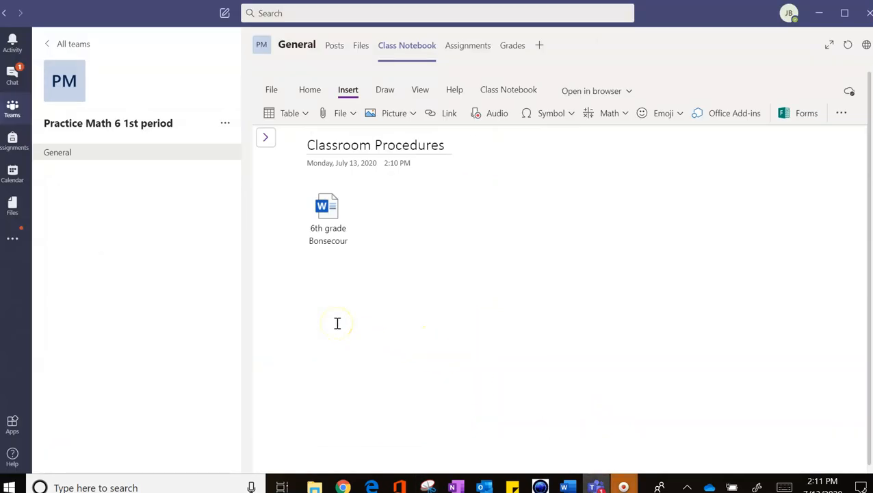
{"action": "key", "text": "ctrl+v"}
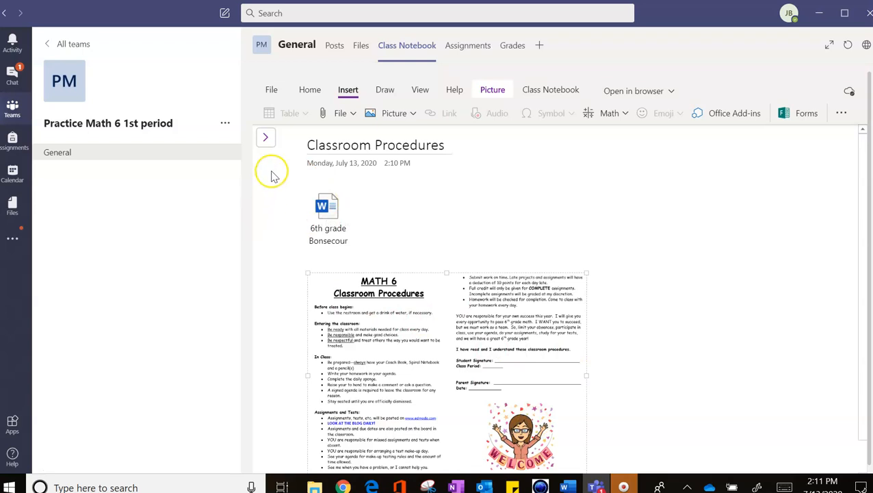
Step: Rename the section inside _Content Library as "Student Resources"
{"action": "left_click", "coordinate": [266, 137]}
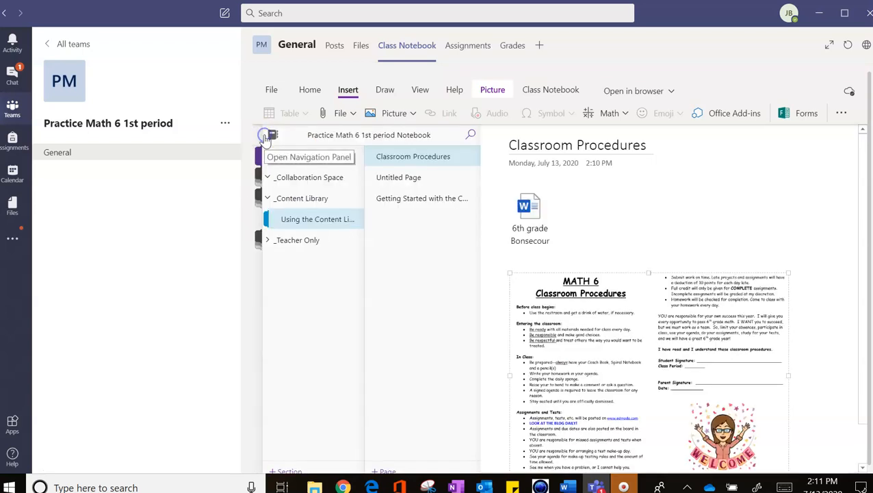
{"action": "right_click", "coordinate": [325, 223]}
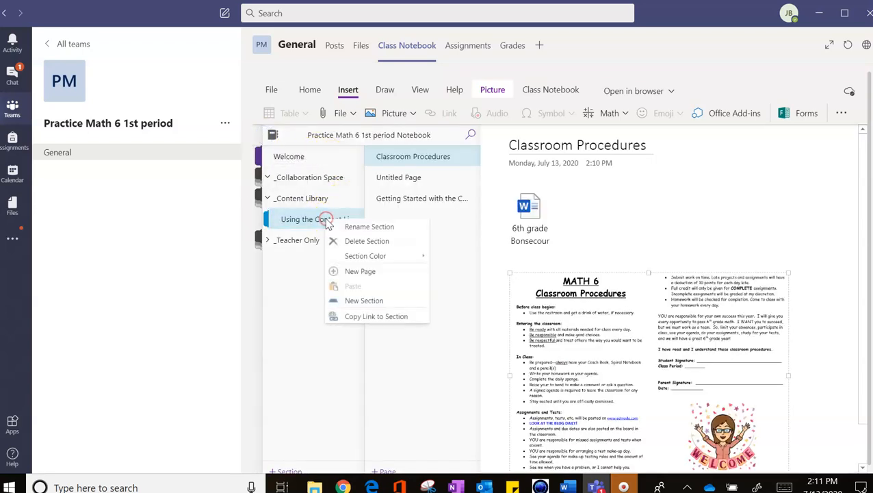
{"action": "left_click", "coordinate": [369, 227]}
{"action": "key", "text": "BackSpace"}
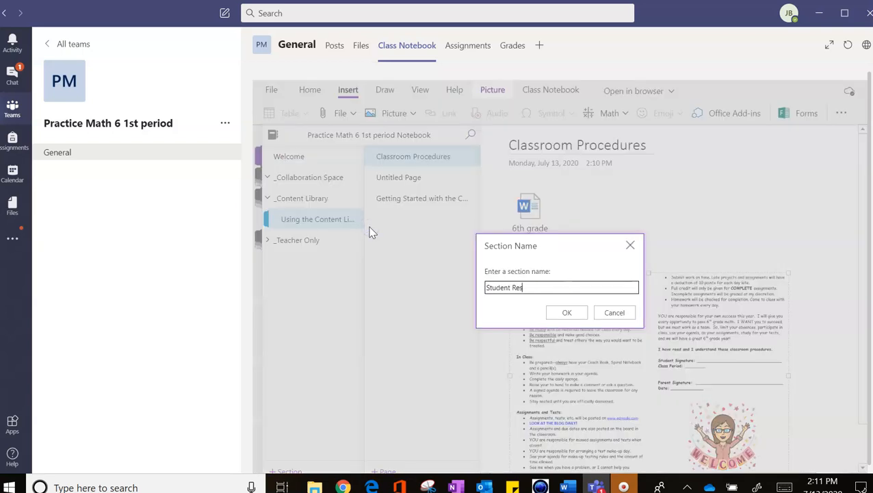
{"action": "type", "text": "Student Resources"}
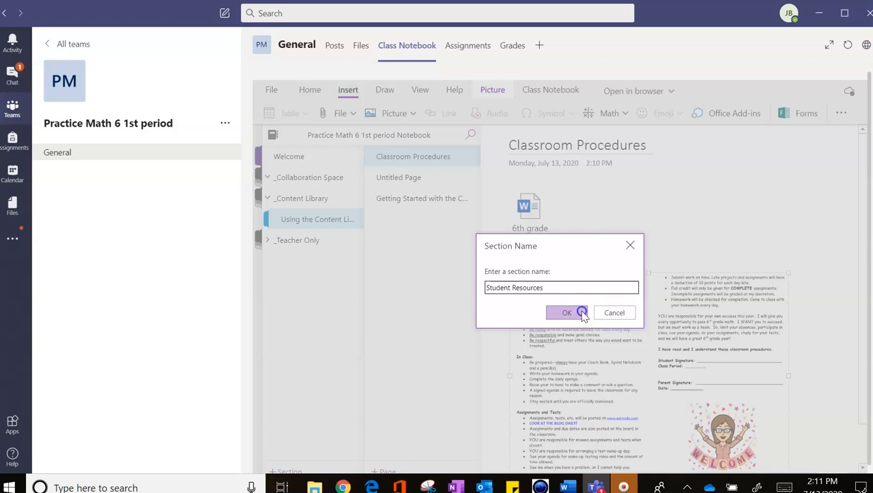
{"action": "left_click", "coordinate": [577, 313]}
Step: Title the untitled page in Student Resources "Websites" and list Edmodo and IXL on separate lines in its body
{"action": "left_click", "coordinate": [413, 183]}
{"action": "left_click", "coordinate": [535, 162]}
{"action": "type", "text": "Ww"}
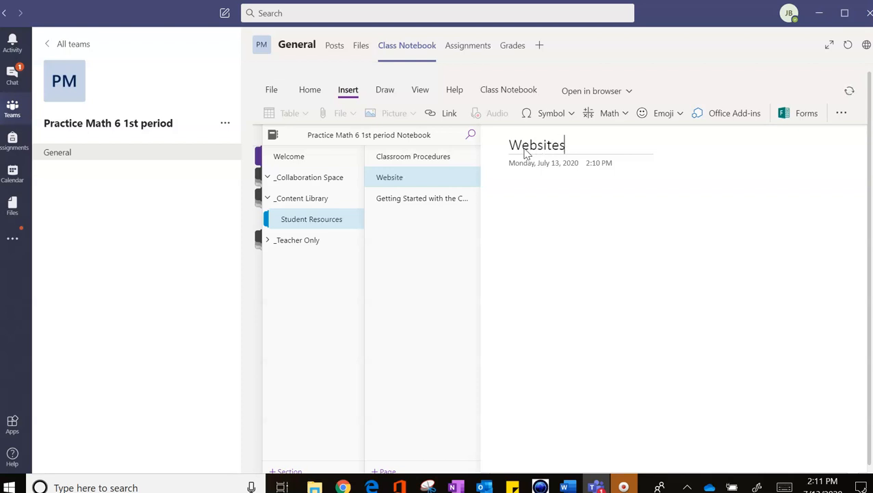
{"action": "left_click", "coordinate": [520, 236]}
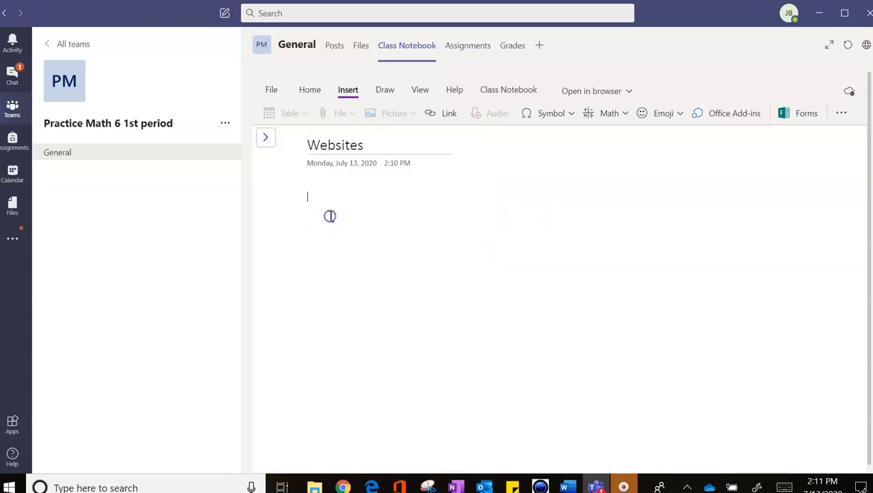
{"action": "type", "text": "Edmodo"}
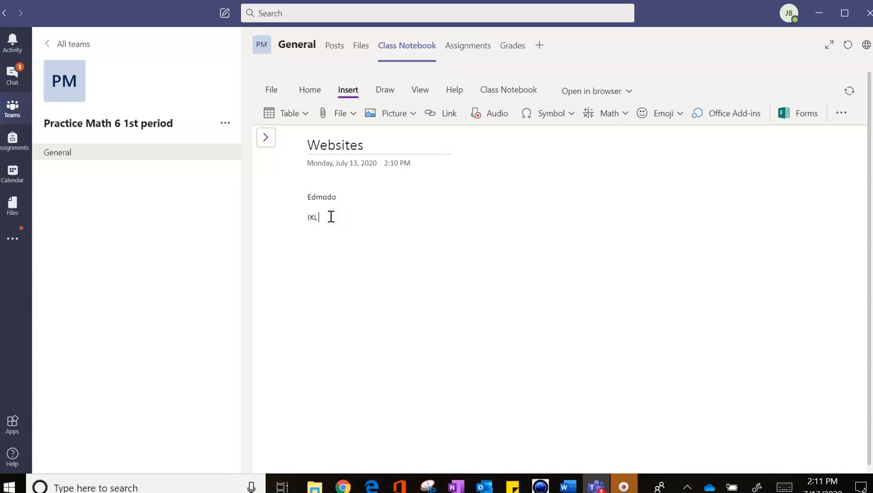
{"action": "left_click_drag", "start_coordinate": [336, 198], "coordinate": [308, 197]}
{"action": "left_click", "coordinate": [438, 122]}
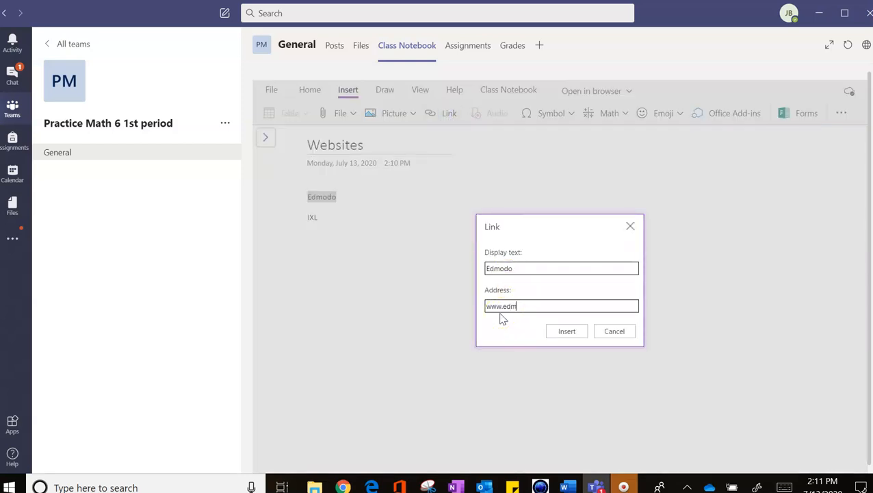
{"action": "type", "text": "www.edmodo.com"}
{"action": "key", "text": "Return"}
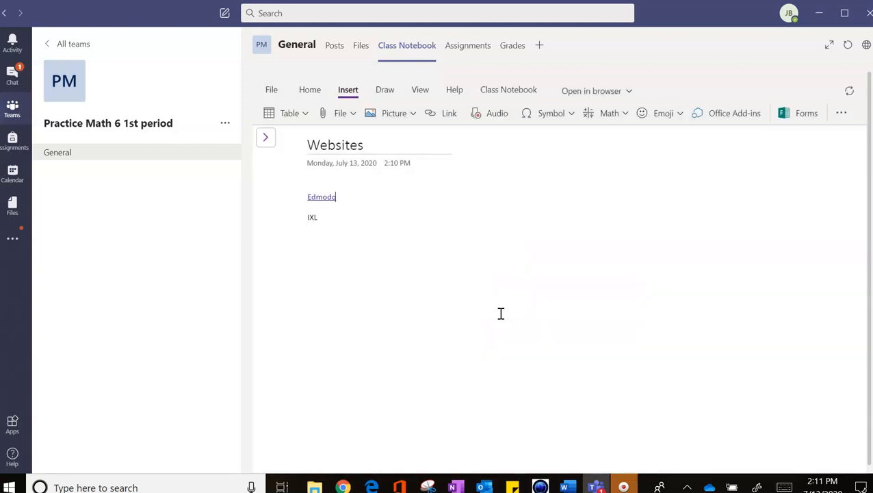
{"action": "left_click", "coordinate": [446, 114]}
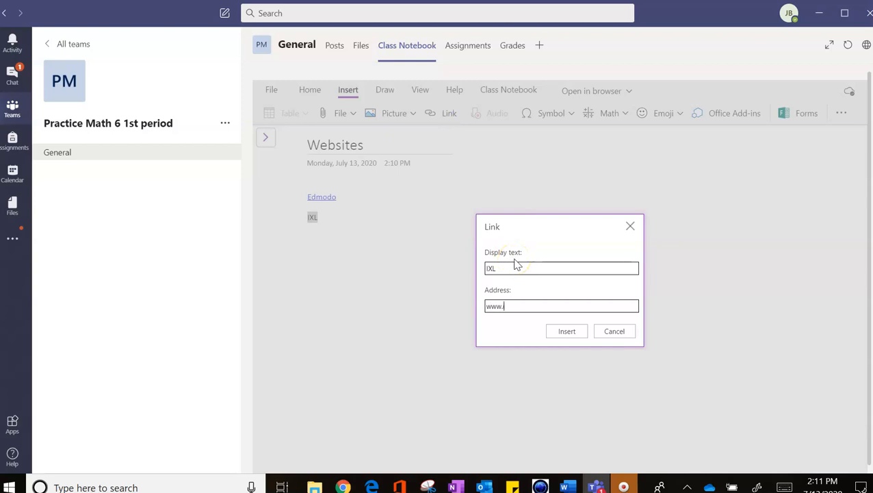
{"action": "key", "text": "Return"}
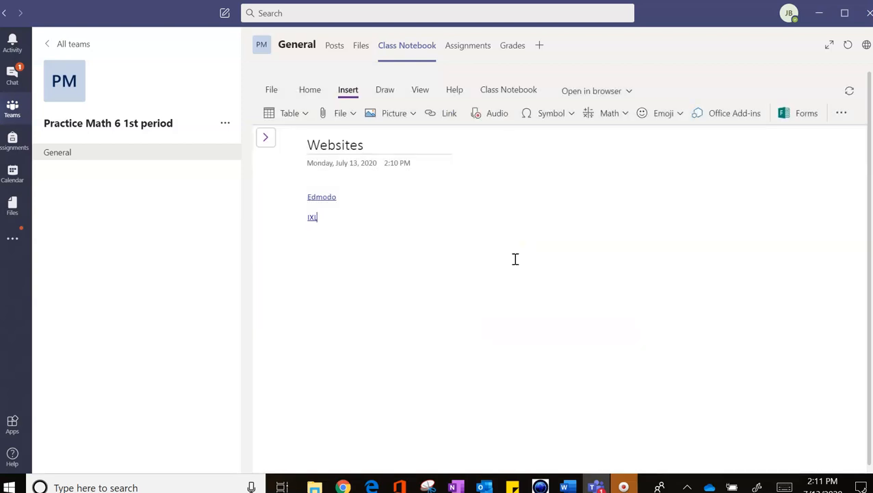
Step: Try to remove the leftover "Getting Started with the Content Library" page from the Student Resources section
{"action": "left_click", "coordinate": [267, 140]}
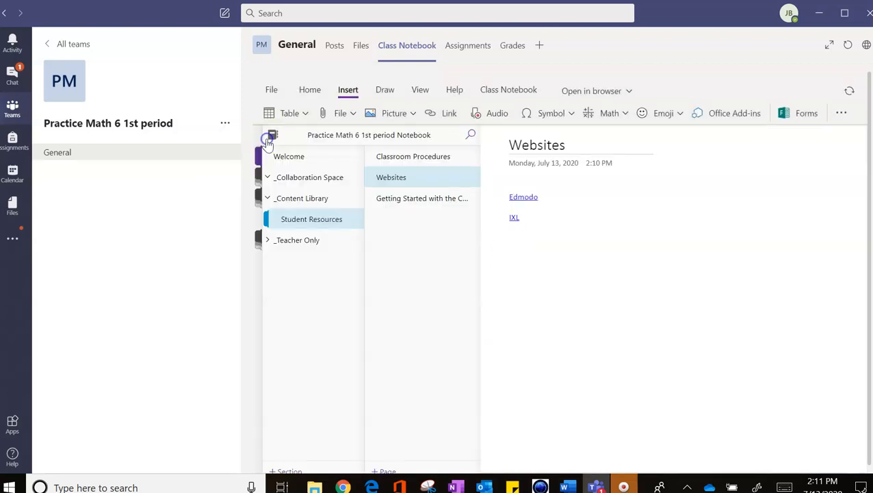
{"action": "left_click", "coordinate": [409, 199]}
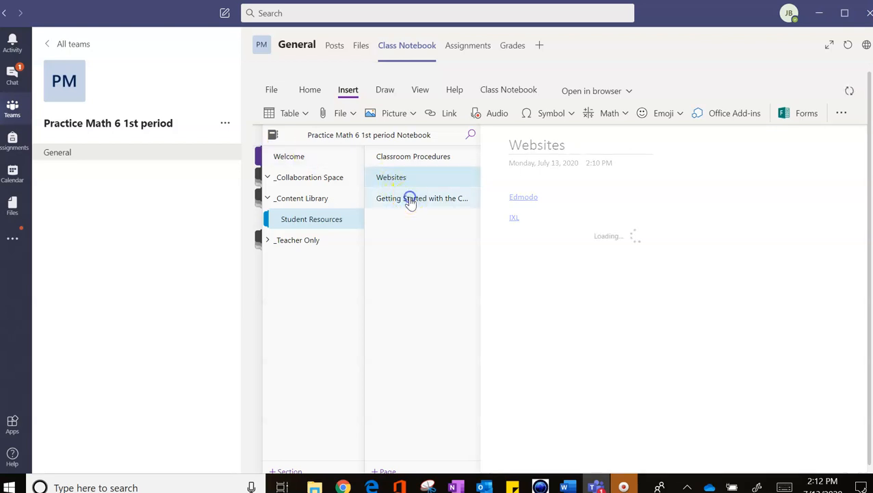
{"action": "right_click", "coordinate": [410, 201]}
{"action": "left_click", "coordinate": [400, 198]}
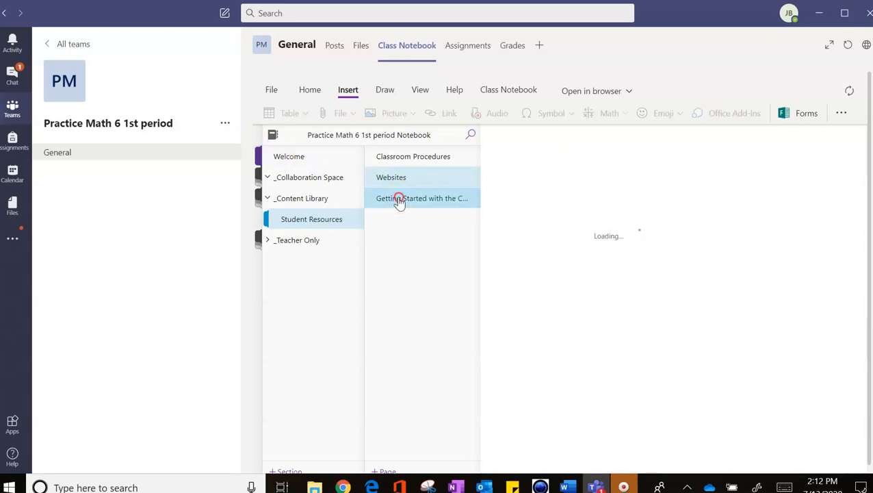
{"action": "right_click", "coordinate": [399, 199]}
{"action": "left_click", "coordinate": [392, 180]}
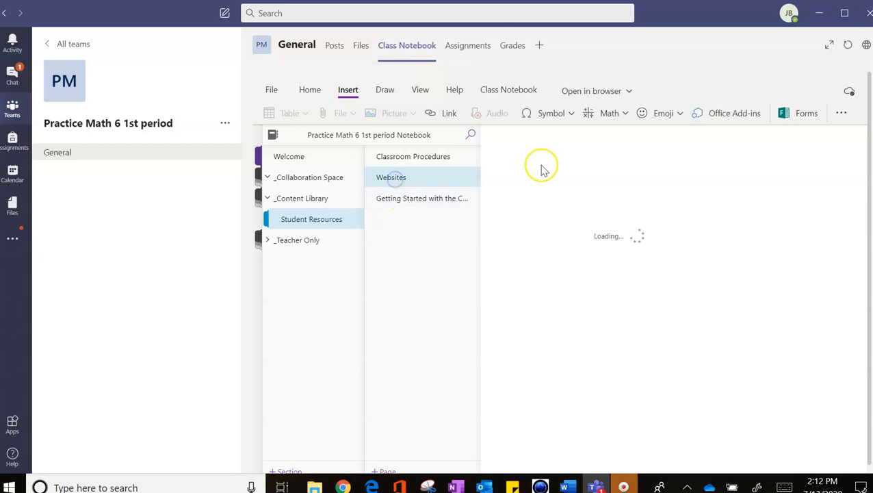
Step: Reload the Class Notebook and reopen the Student Resources section in _Content Library
{"action": "left_click", "coordinate": [850, 46]}
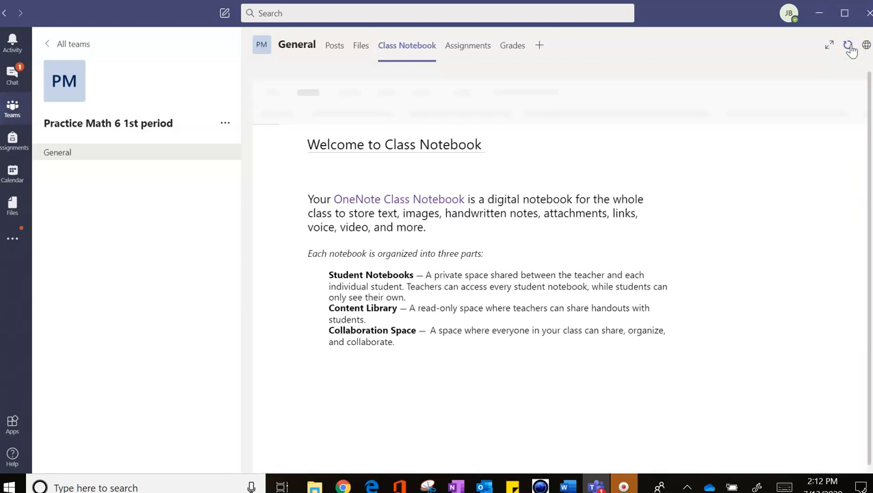
{"action": "left_click", "coordinate": [265, 139]}
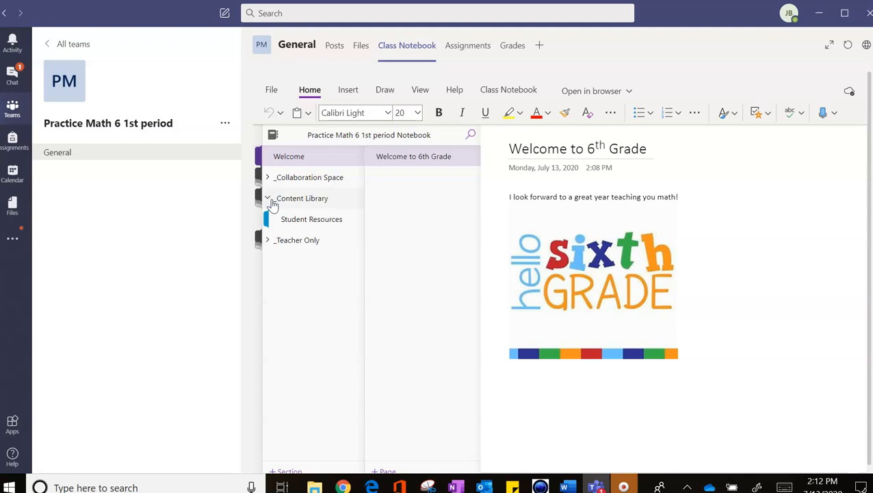
{"action": "left_click", "coordinate": [314, 220]}
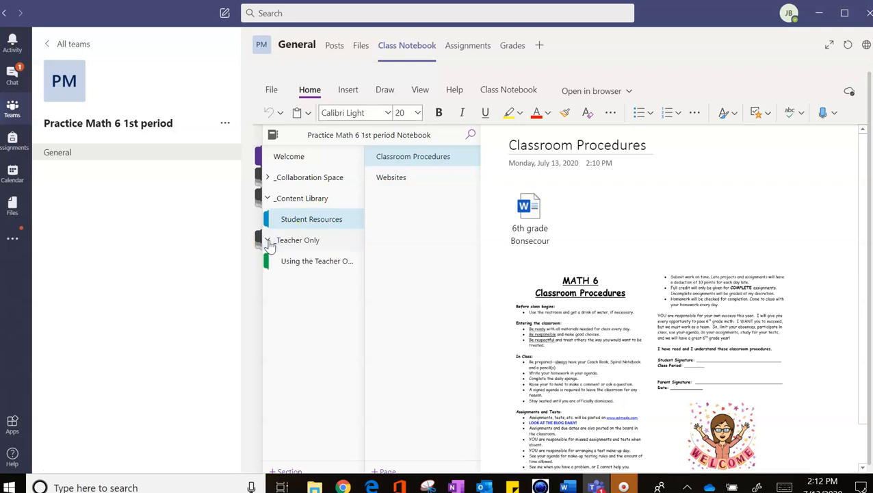
Step: Delete the "Getting started with the Teacher-Only section group" page from the section inside _Teacher Only
{"action": "left_click", "coordinate": [314, 263]}
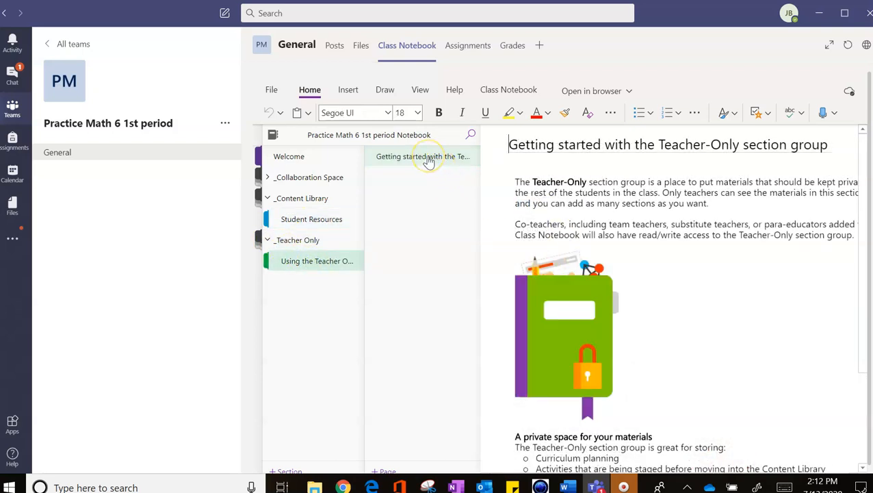
{"action": "right_click", "coordinate": [429, 161]}
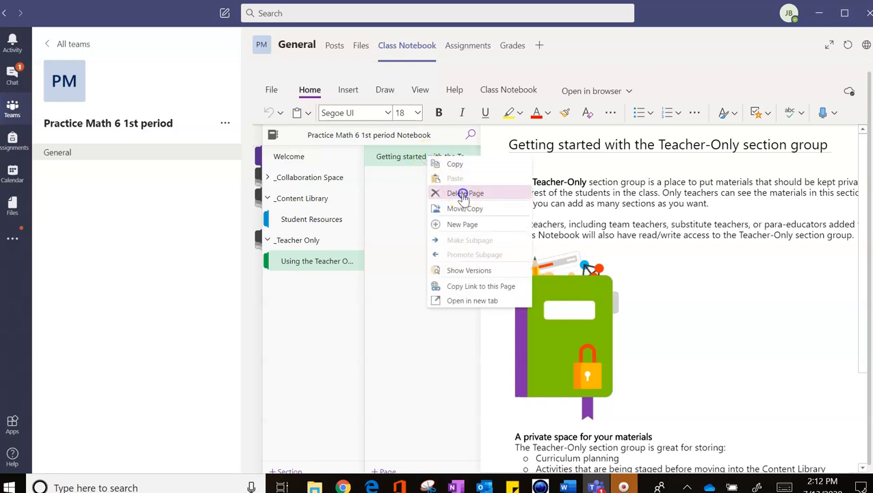
{"action": "left_click", "coordinate": [464, 193]}
{"action": "left_click", "coordinate": [603, 313]}
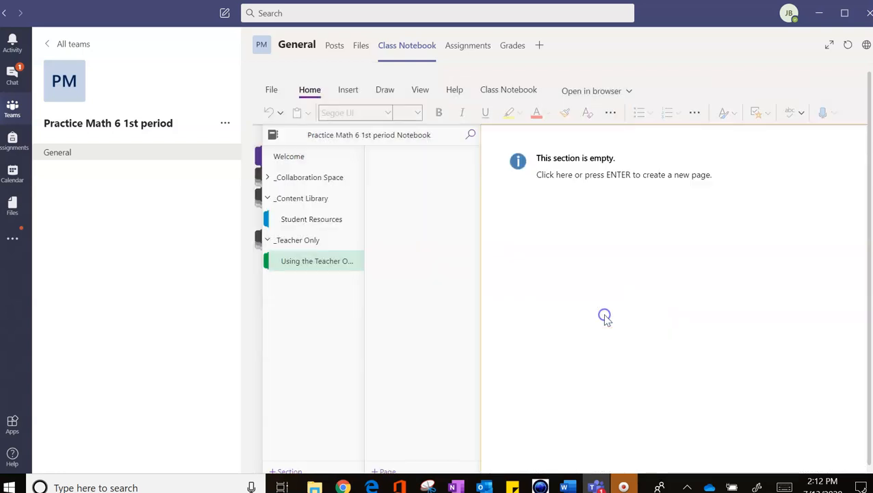
Step: Rename the emptied section inside _Teacher Only as "Homework"
{"action": "right_click", "coordinate": [325, 269]}
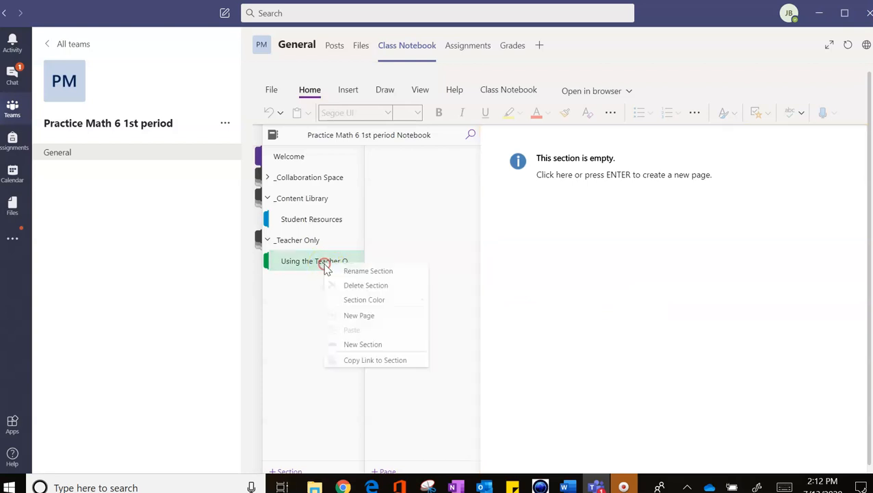
{"action": "left_click", "coordinate": [376, 272]}
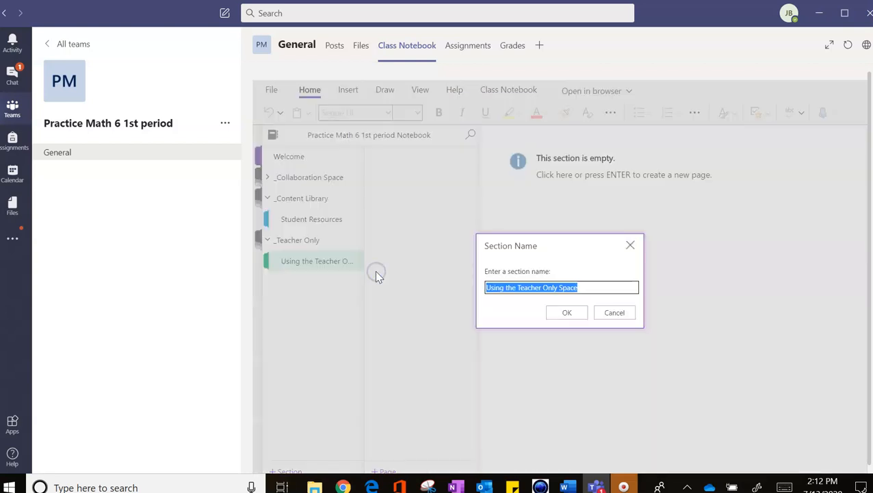
{"action": "key", "text": "BackSpace"}
{"action": "type", "text": "Homework"}
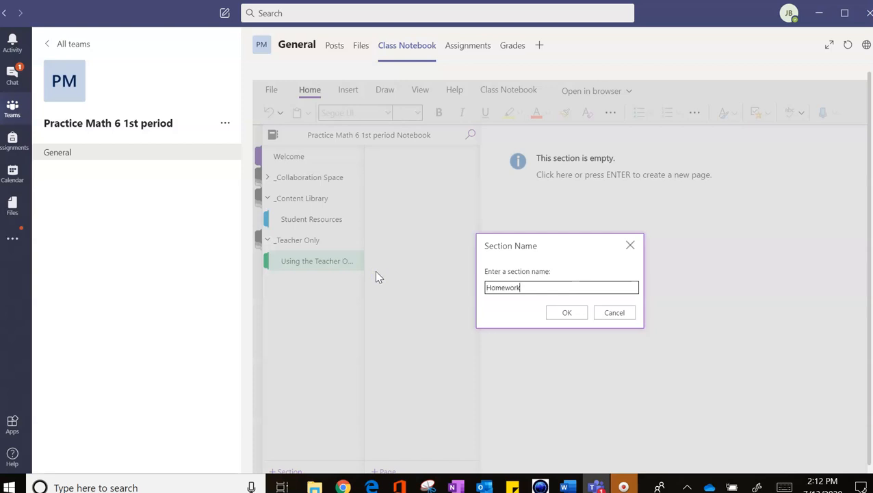
{"action": "left_click", "coordinate": [570, 312]}
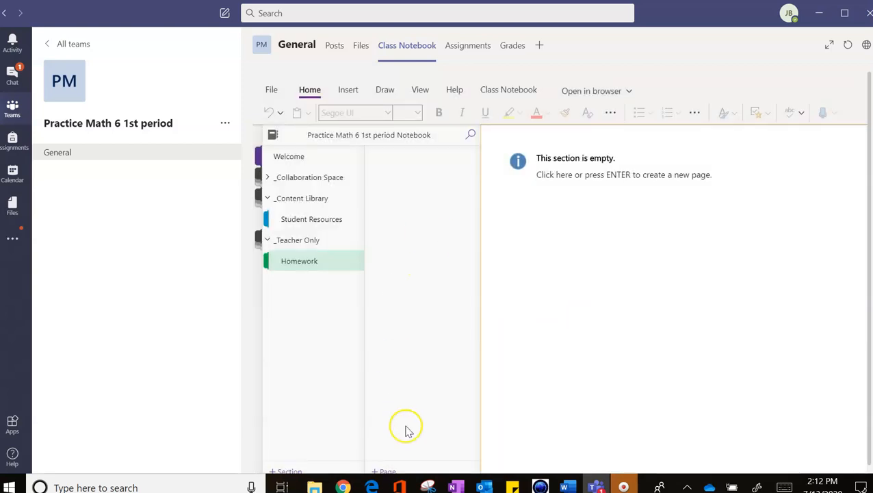
Step: Add a page titled "August 17th, 2020" and three more untitled pages to the Homework section
{"action": "left_click", "coordinate": [408, 468]}
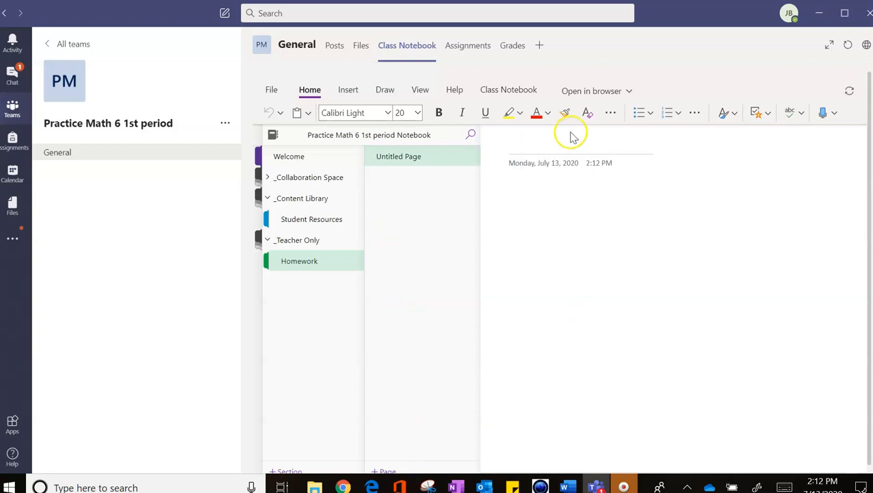
{"action": "type", "text": "August 17th, 2020"}
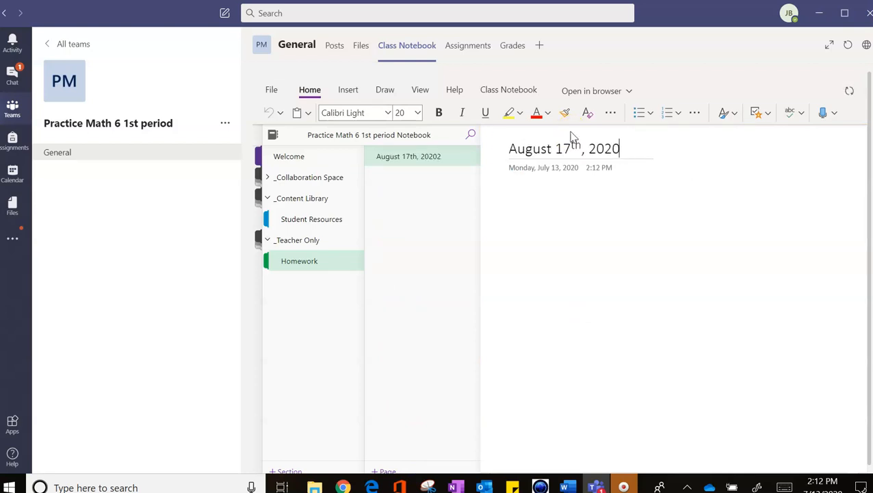
{"action": "left_click", "coordinate": [385, 471]}
{"action": "left_click", "coordinate": [385, 471]}
{"action": "left_click", "coordinate": [385, 471]}
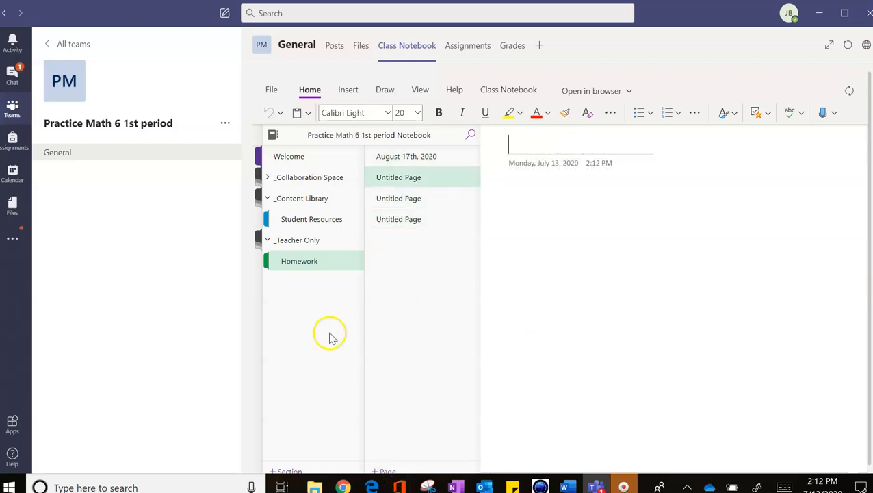
Step: Add a new section named "quizzes" to the _Teacher Only section group
{"action": "left_click", "coordinate": [308, 267]}
{"action": "left_click", "coordinate": [328, 467]}
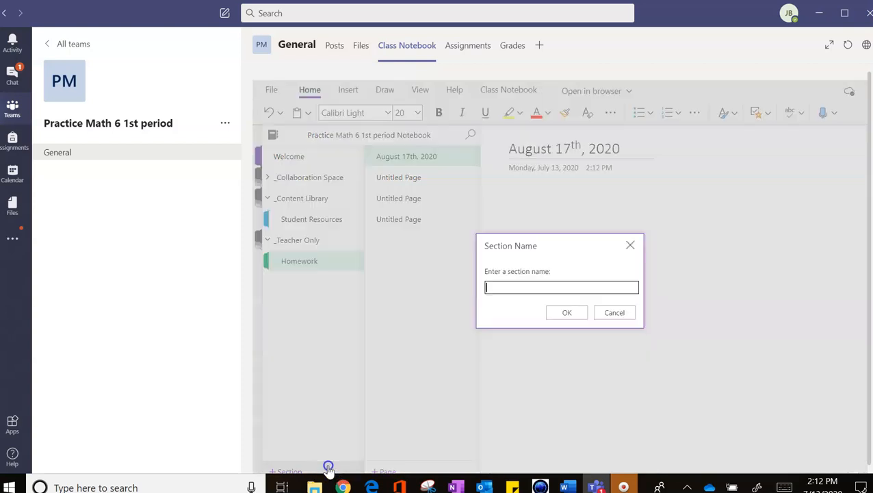
{"action": "left_click", "coordinate": [574, 311]}
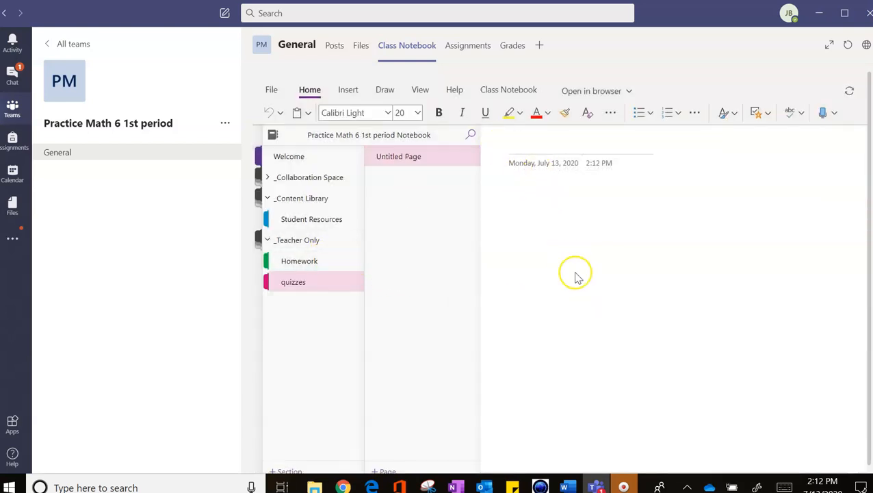
Step: Add a new section named "Unit 0 5th grade review" to the _Teacher Only section group
{"action": "right_click", "coordinate": [288, 292]}
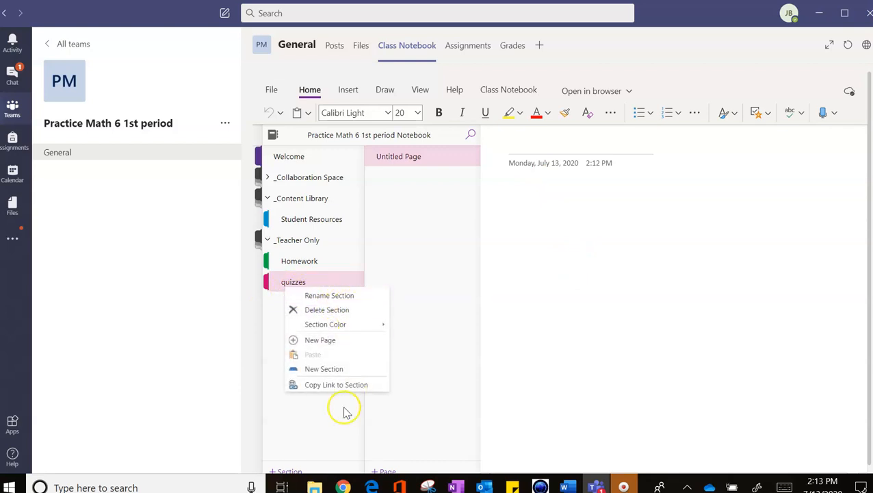
{"action": "left_click", "coordinate": [308, 470]}
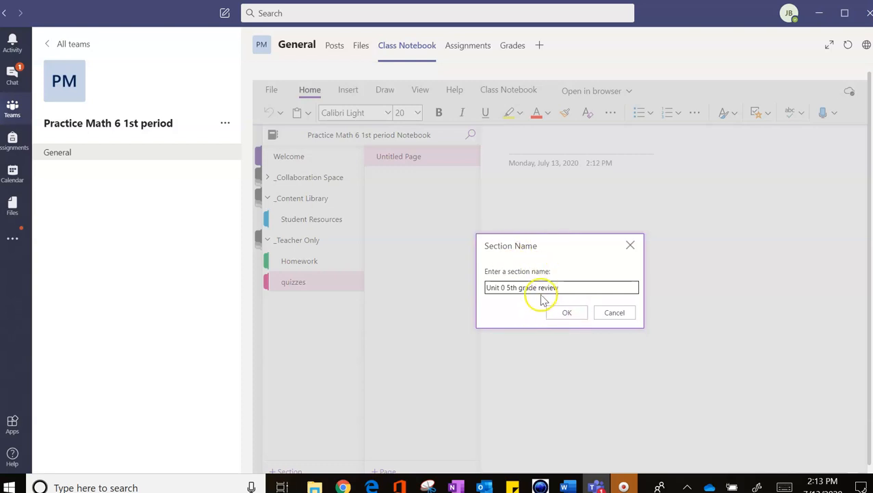
{"action": "left_click", "coordinate": [567, 314]}
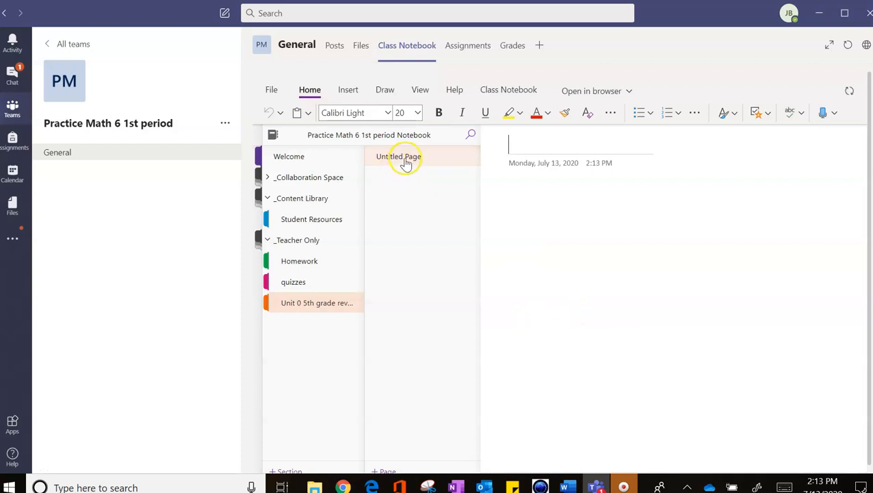
Step: Add four more untitled pages to the Unit 0 5th grade review section and title its first page "Divisibility Rules"
{"action": "left_click", "coordinate": [438, 470]}
{"action": "left_click", "coordinate": [438, 470]}
{"action": "left_click", "coordinate": [438, 469]}
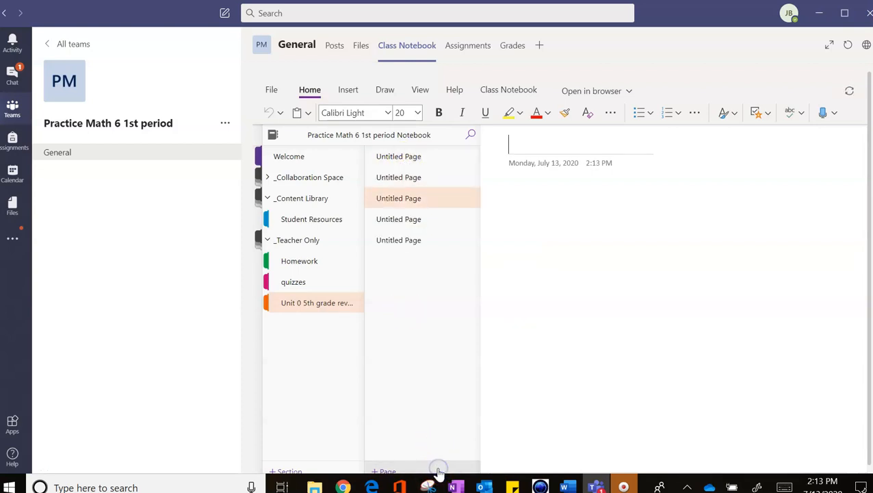
{"action": "left_click", "coordinate": [316, 309]}
{"action": "type", "text": "Divisibility Rules"}
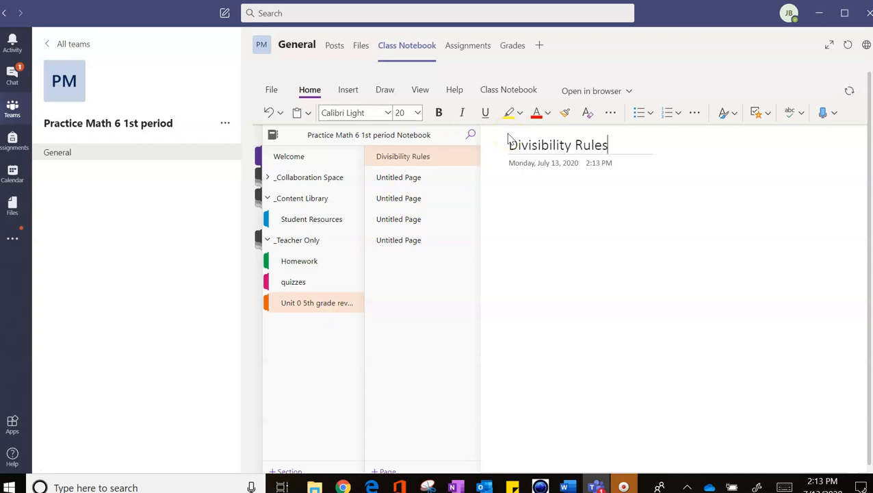
{"action": "left_click", "coordinate": [565, 247]}
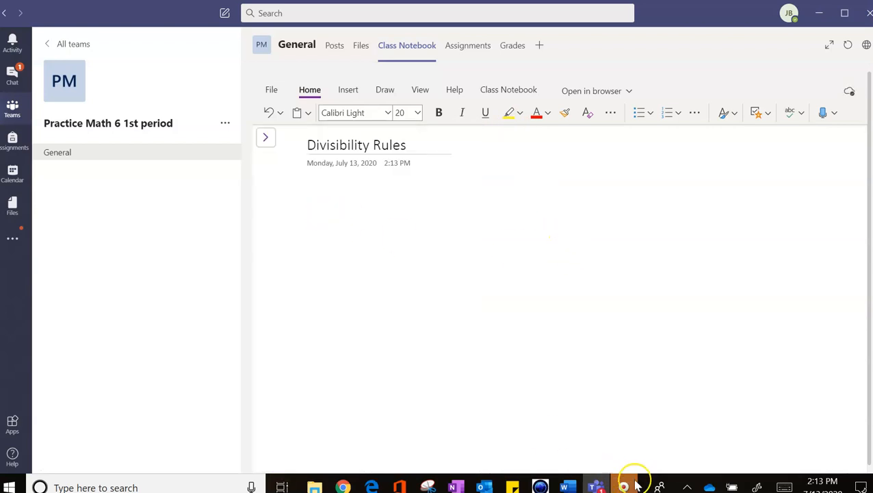
Step: Switch to Chrome and copy the enlarged Divisibility Rules table image from the Google image results
{"action": "left_click", "coordinate": [568, 487]}
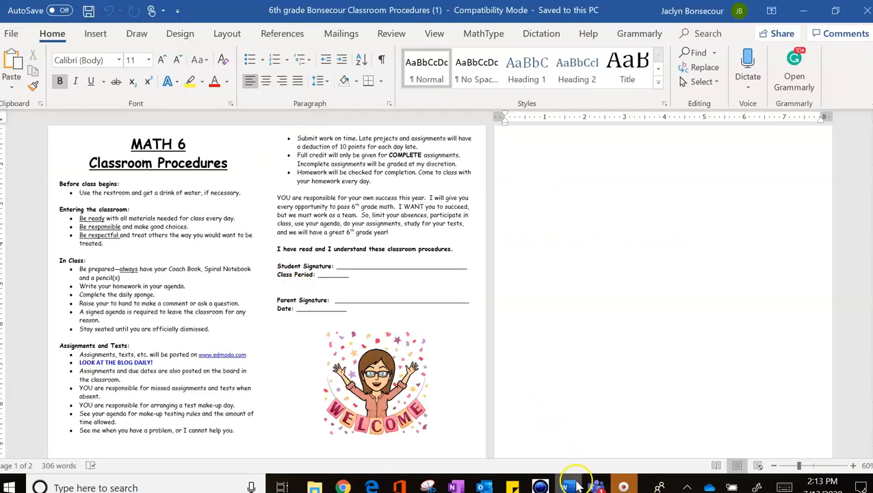
{"action": "left_click", "coordinate": [343, 487]}
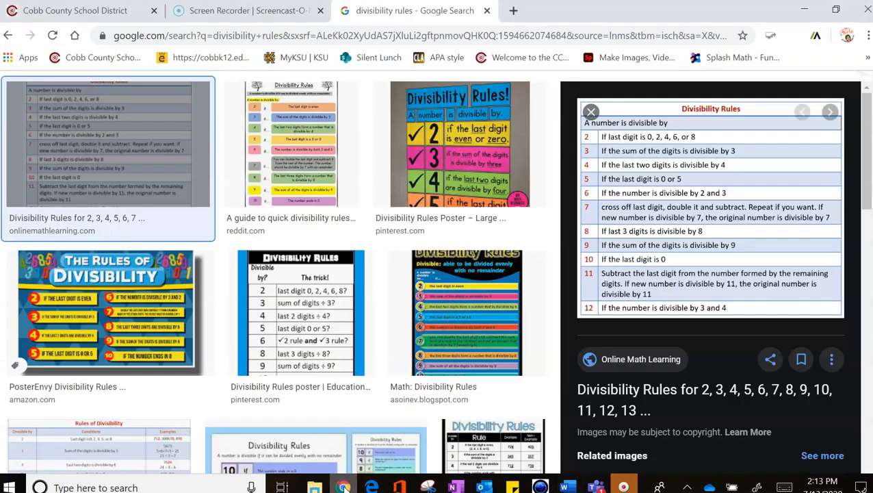
{"action": "right_click", "coordinate": [641, 210]}
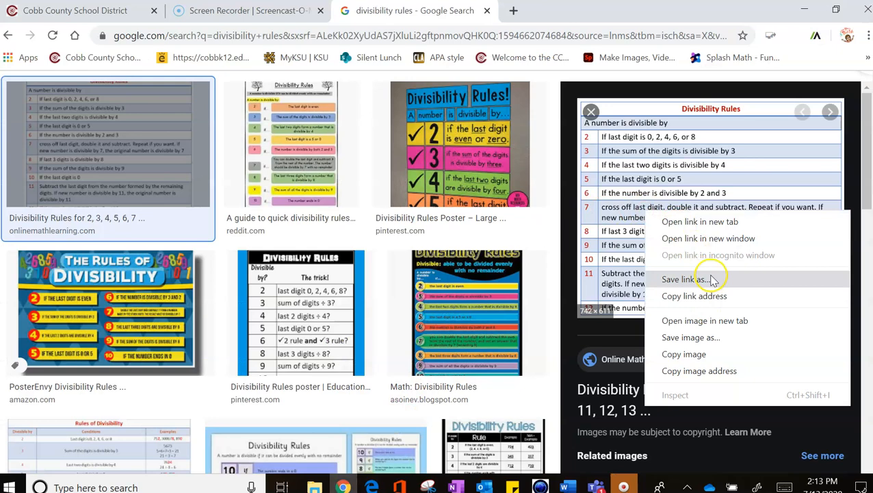
{"action": "left_click", "coordinate": [725, 354]}
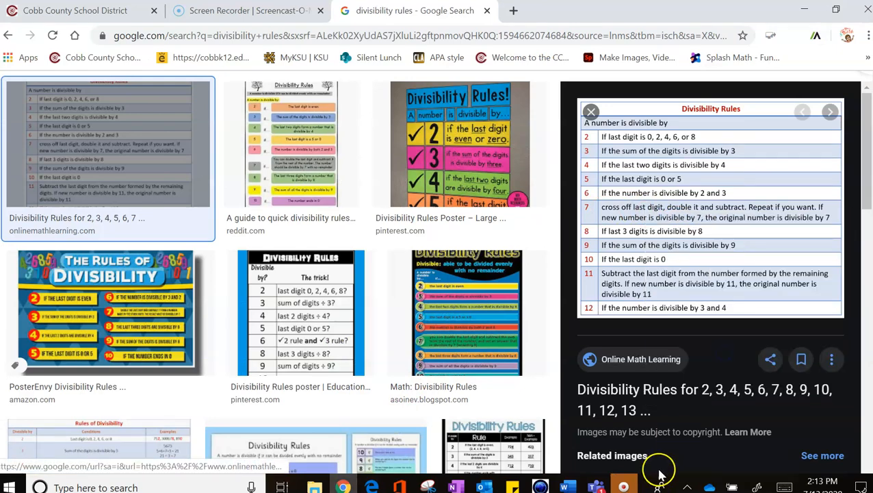
Step: Return to Teams and paste the copied table image into the body of the Divisibility Rules page
{"action": "left_click", "coordinate": [566, 487]}
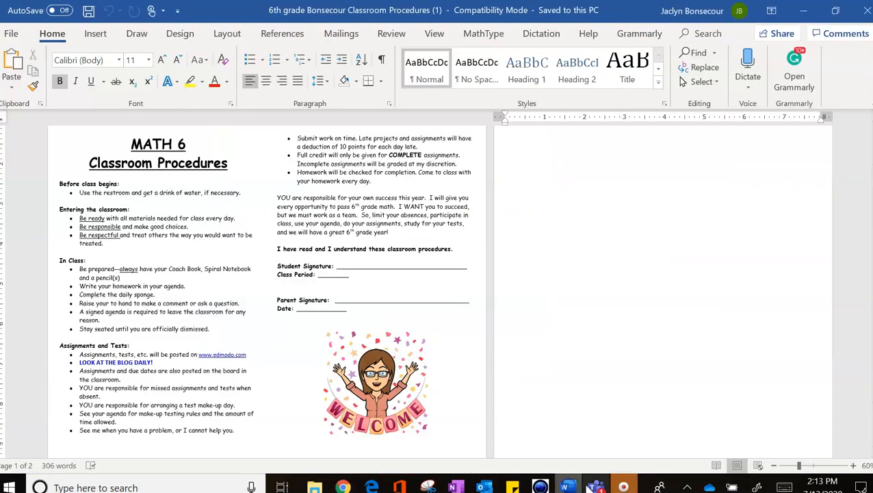
{"action": "left_click", "coordinate": [595, 487]}
{"action": "left_click", "coordinate": [313, 224]}
{"action": "key", "text": "ctrl+v"}
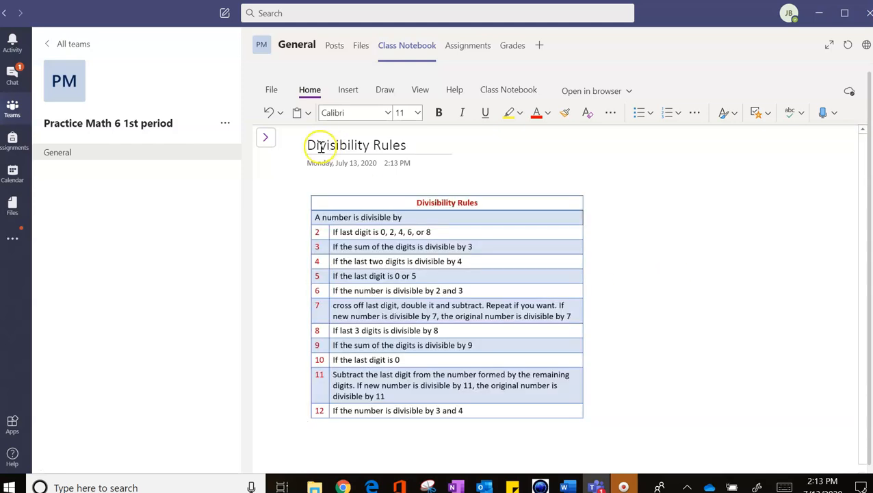
Step: Add a section named "Unit 1 number system" to _Teacher Only and give it five more untitled pages
{"action": "left_click", "coordinate": [265, 138]}
{"action": "left_click", "coordinate": [316, 312]}
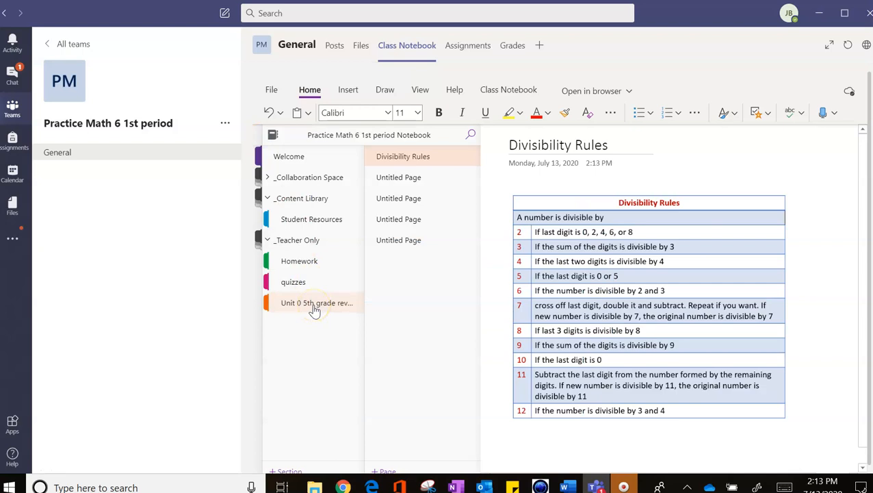
{"action": "right_click", "coordinate": [314, 310]}
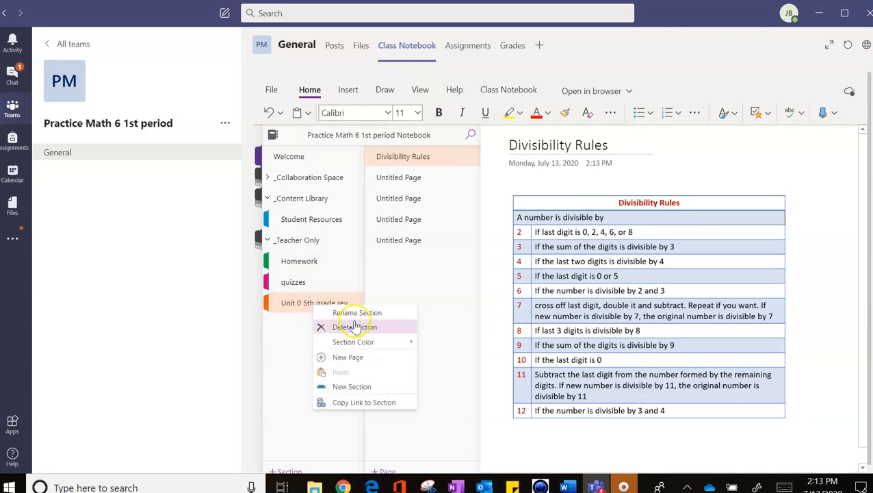
{"action": "left_click", "coordinate": [357, 314]}
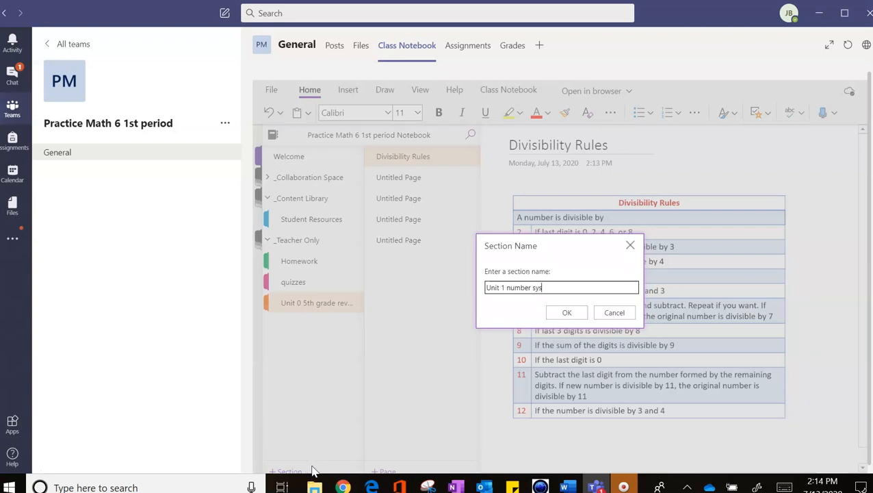
{"action": "type", "text": "Unit 1 number system"}
{"action": "key", "text": "Return"}
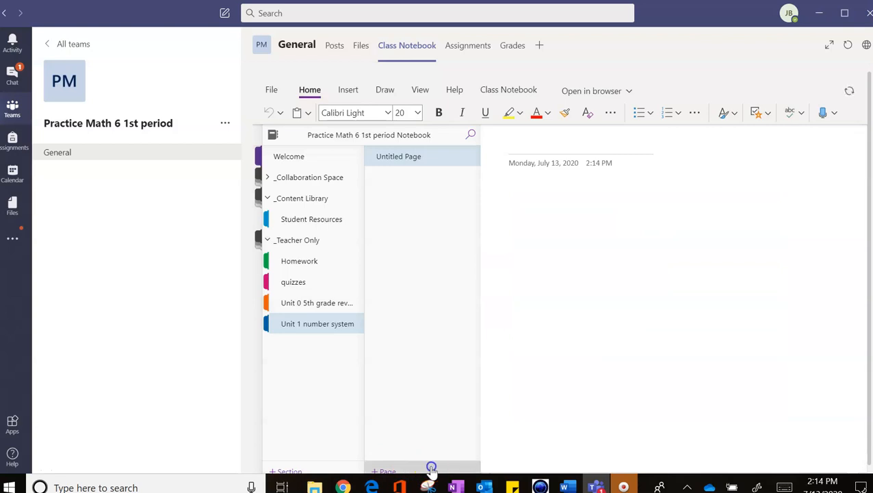
{"action": "left_click", "coordinate": [431, 468]}
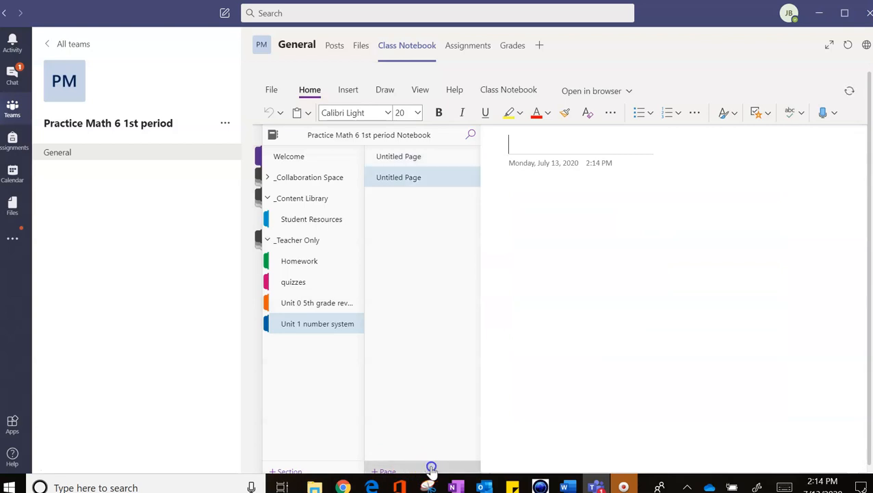
Step: Add a new section named "Unit 2 Ratios" to the _Teacher Only section group
{"action": "right_click", "coordinate": [296, 324]}
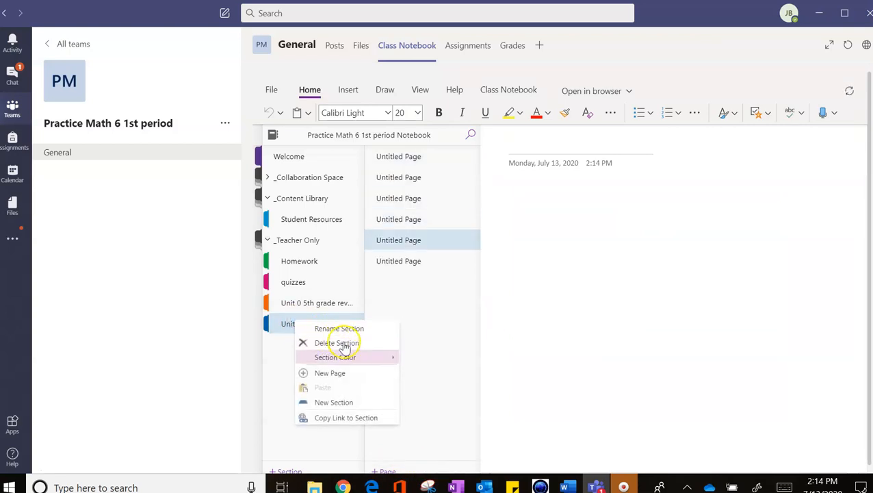
{"action": "left_click", "coordinate": [317, 469]}
{"action": "type", "text": "Unit 2 Ratios"}
{"action": "left_click", "coordinate": [568, 314]}
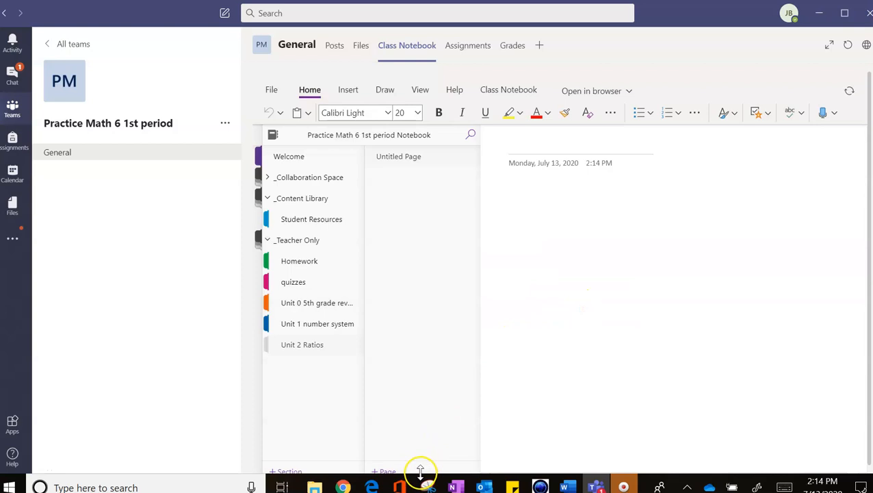
Step: Add six more untitled pages to the Unit 2 Ratios section
{"action": "left_click", "coordinate": [420, 471]}
{"action": "left_click", "coordinate": [420, 471]}
{"action": "left_click", "coordinate": [419, 472]}
{"action": "left_click", "coordinate": [419, 472]}
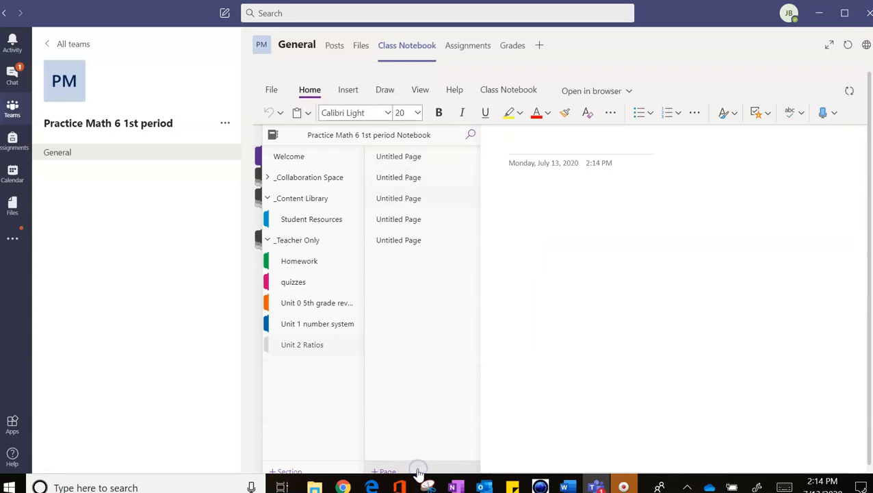
{"action": "left_click", "coordinate": [419, 472]}
{"action": "left_click", "coordinate": [419, 472]}
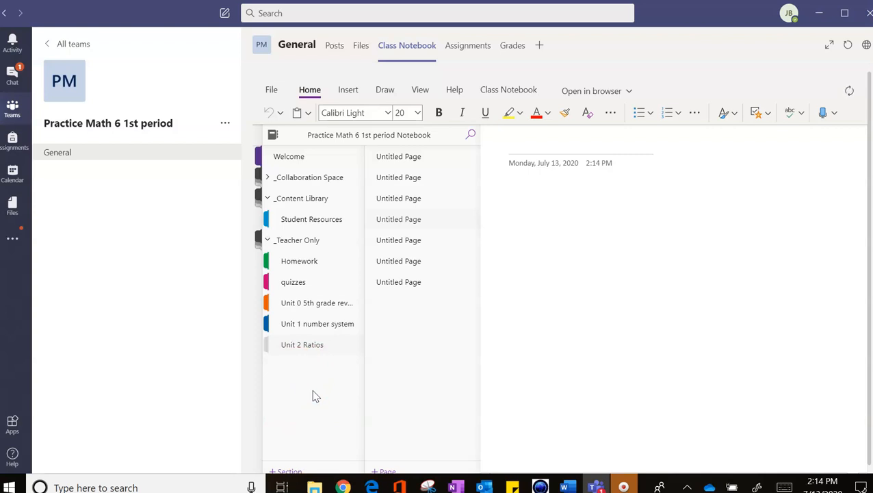
Step: Review the notebook's structure, including the _Collaboration Space group and the Student Resources section in _Content Library
{"action": "left_click", "coordinate": [304, 245]}
{"action": "left_click", "coordinate": [307, 261]}
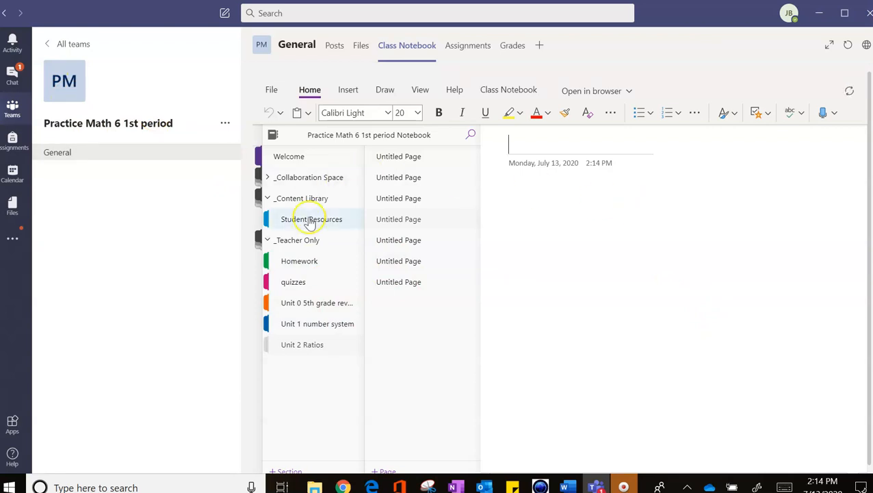
{"action": "left_click", "coordinate": [299, 156]}
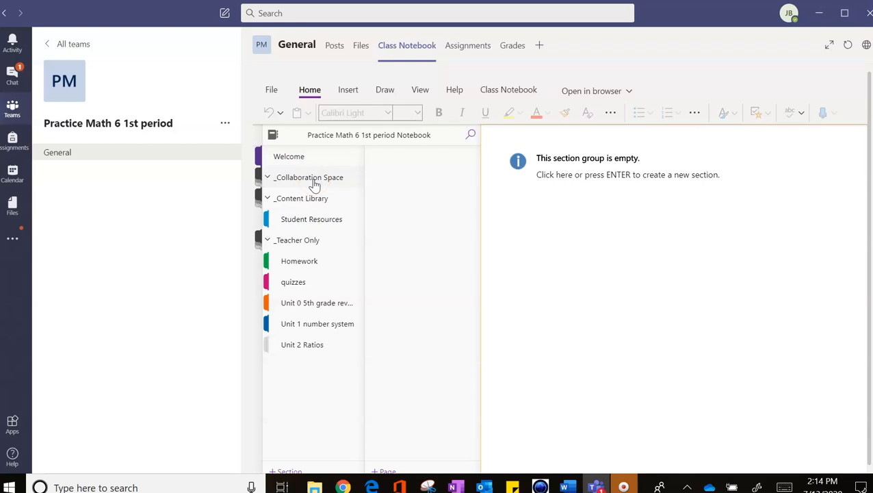
{"action": "left_click", "coordinate": [326, 219]}
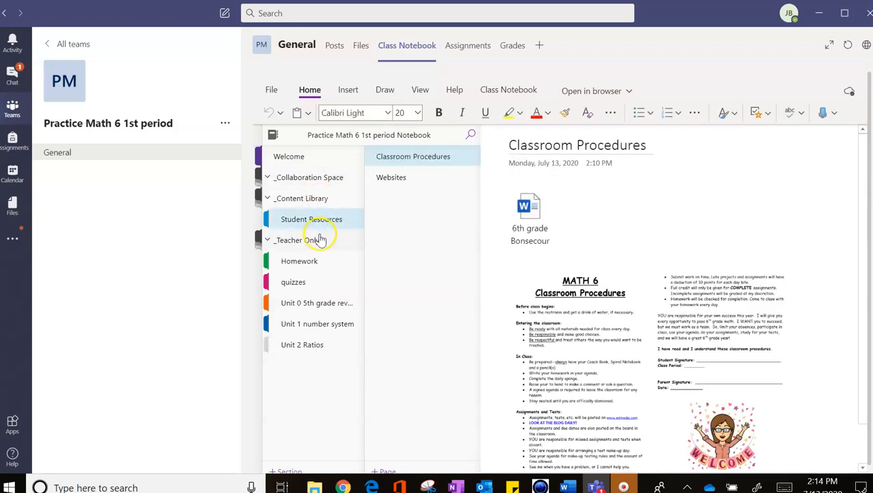
Step: Create a class team named "Practice Math 6 2nd period" without adding any students or teachers
{"action": "left_click", "coordinate": [13, 109]}
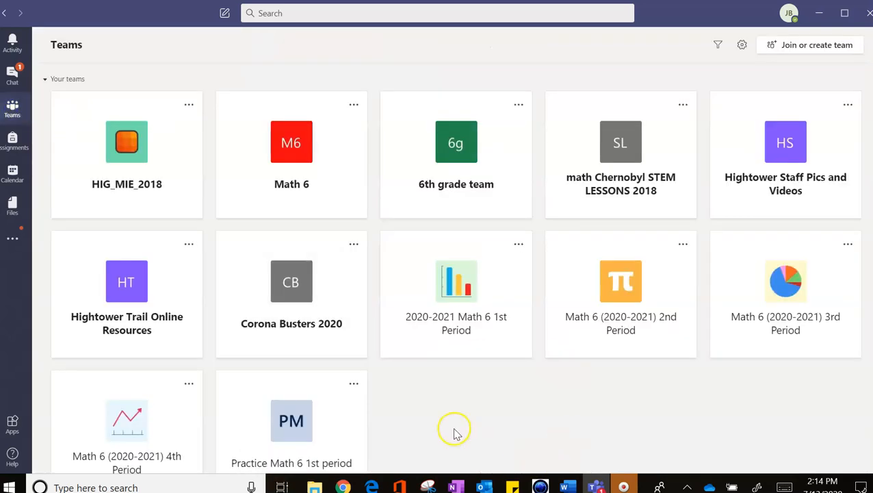
{"action": "left_click", "coordinate": [842, 45]}
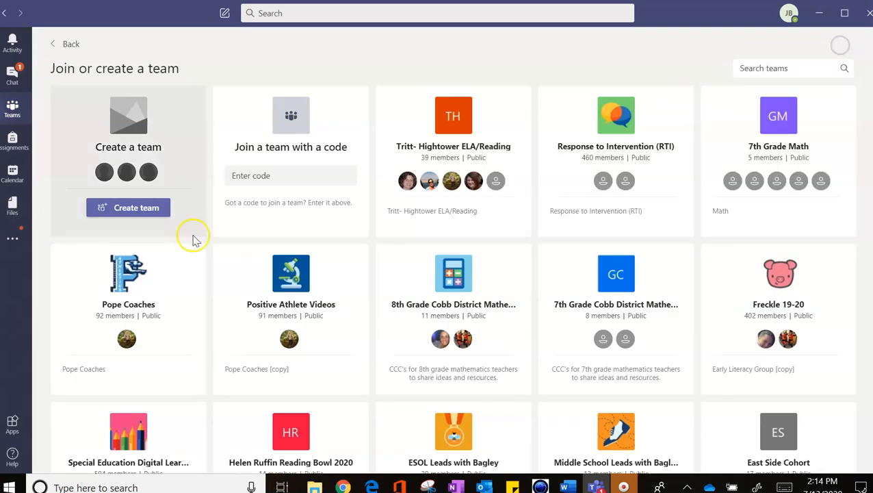
{"action": "left_click", "coordinate": [136, 209]}
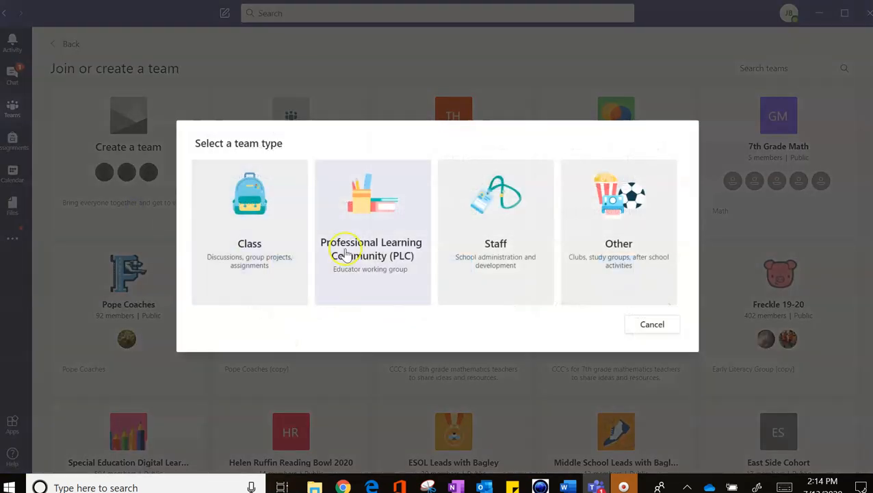
{"action": "left_click", "coordinate": [260, 258]}
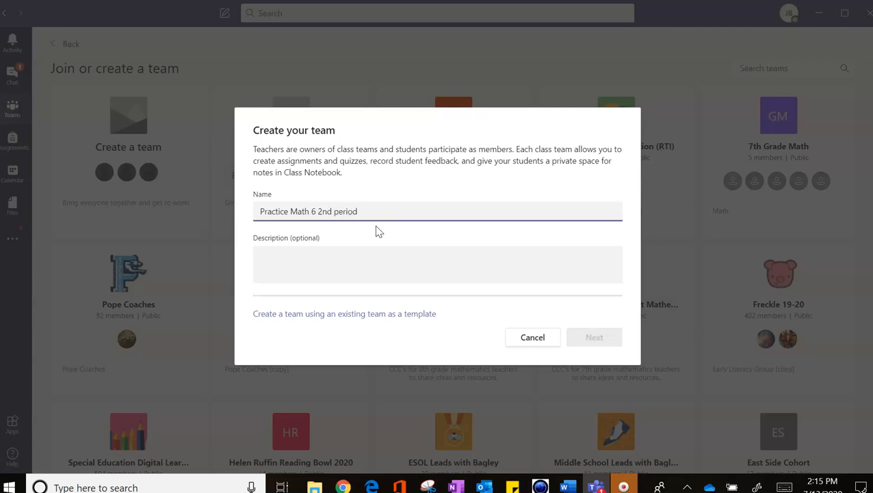
{"action": "left_click", "coordinate": [594, 339]}
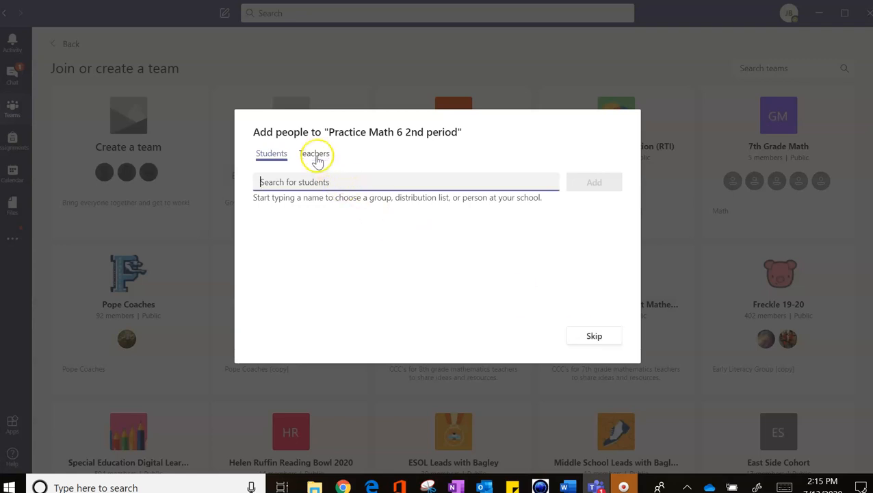
{"action": "left_click", "coordinate": [593, 337]}
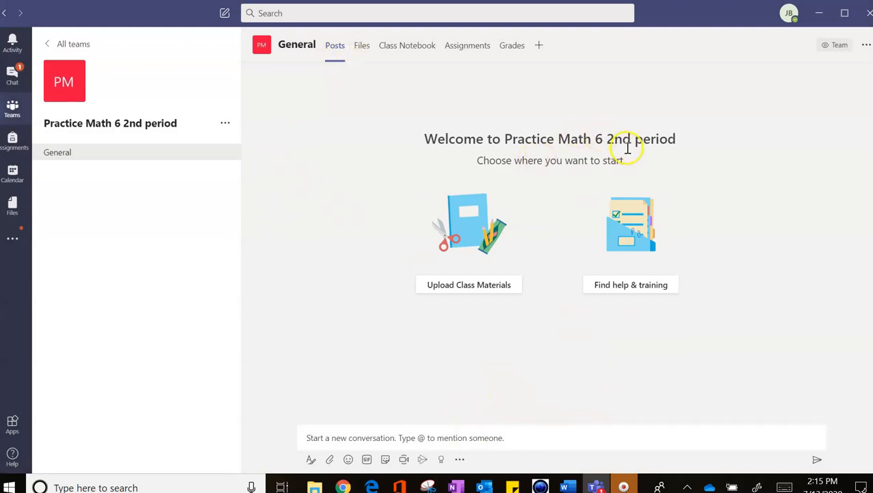
Step: Start setting up the new team's OneNote Class Notebook from existing notebook content
{"action": "left_click", "coordinate": [420, 49]}
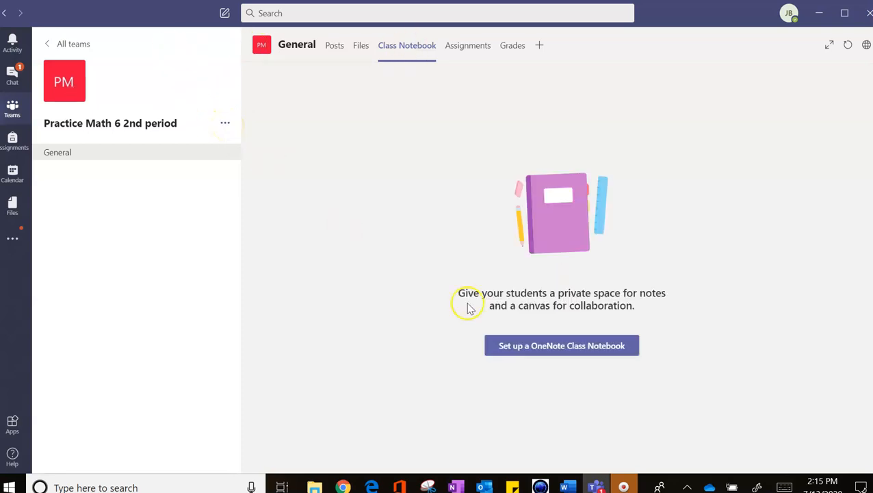
{"action": "left_click", "coordinate": [601, 350]}
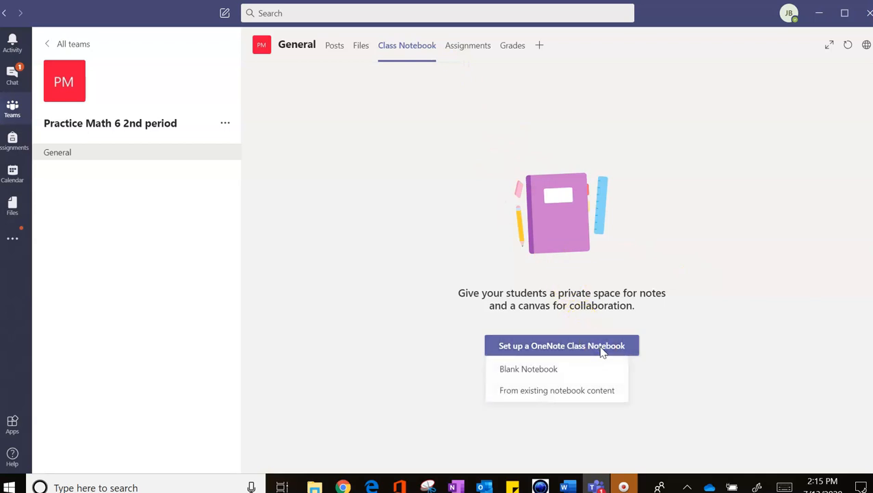
{"action": "left_click", "coordinate": [557, 391]}
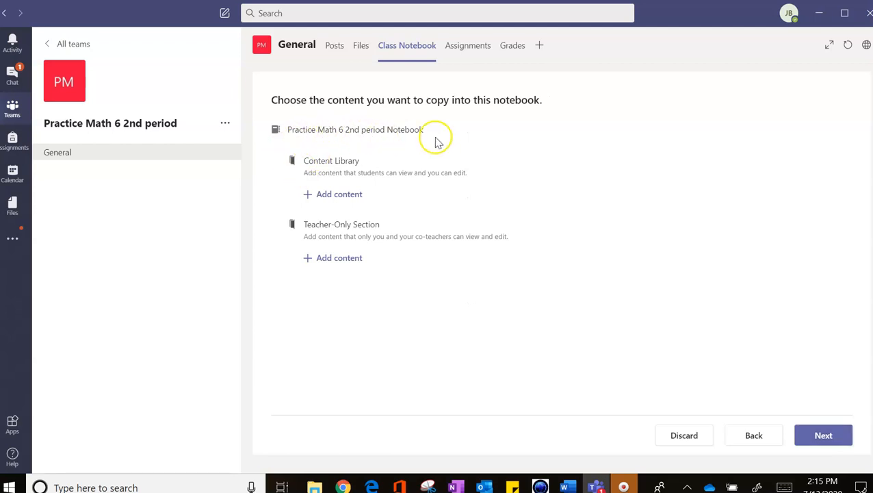
{"action": "left_click", "coordinate": [308, 197]}
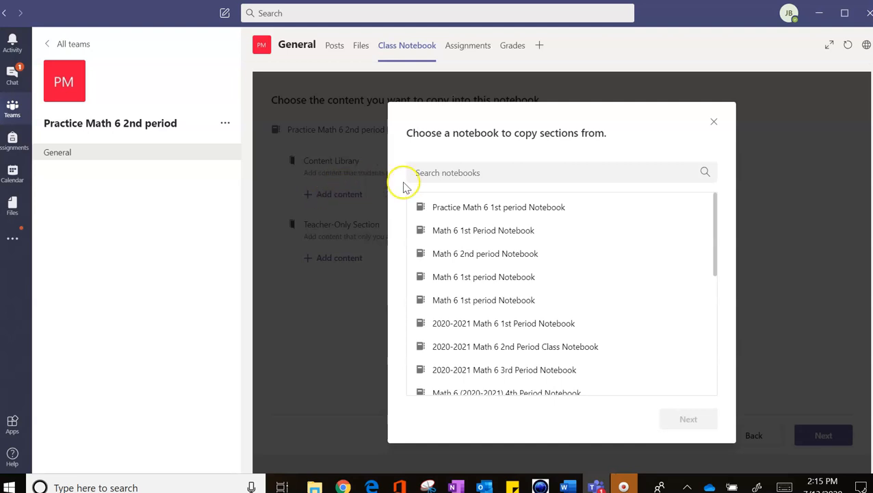
{"action": "scroll", "coordinate": [554, 345], "scroll_direction": "down", "scroll_amount": 5}
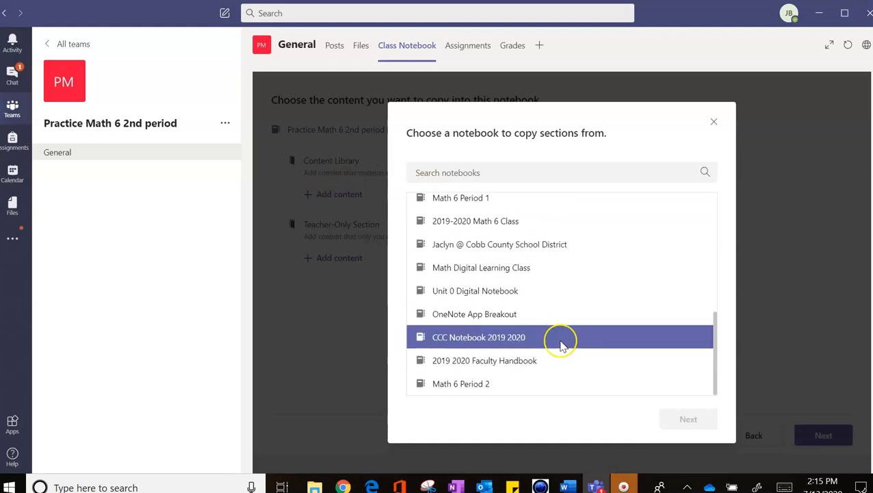
{"action": "left_click_drag", "start_coordinate": [717, 366], "coordinate": [712, 213]}
{"action": "left_click", "coordinate": [463, 231]}
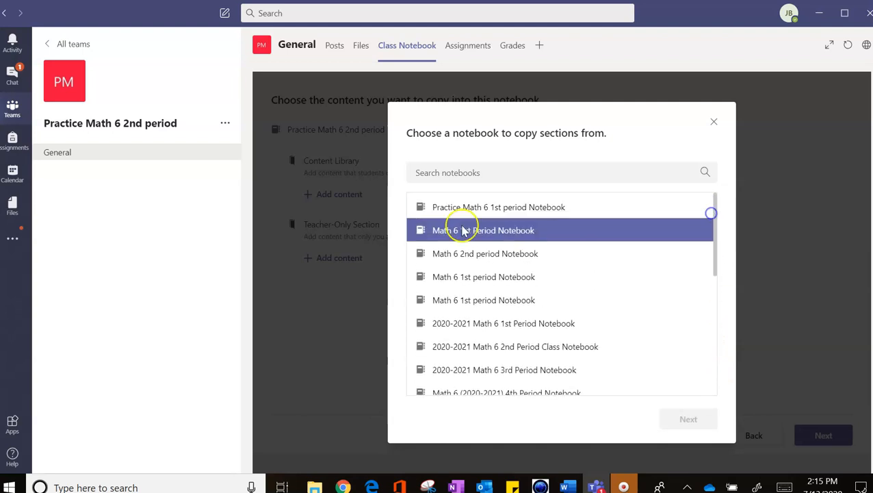
{"action": "left_click", "coordinate": [470, 211]}
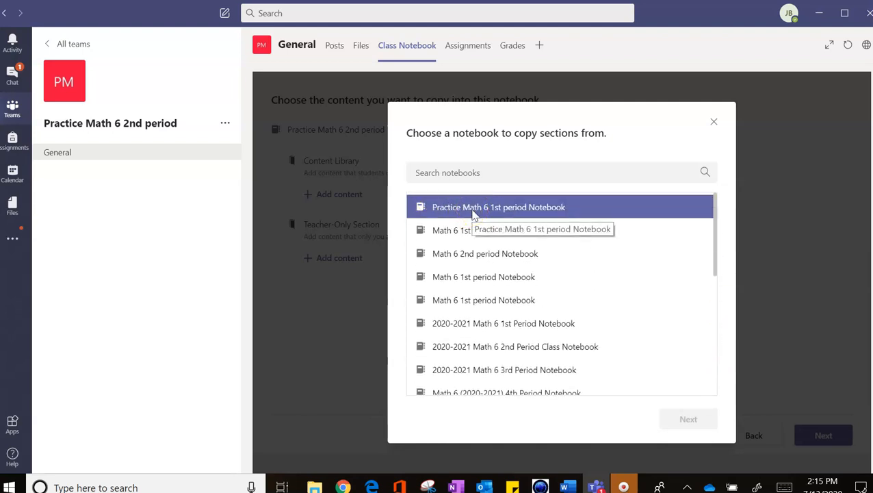
{"action": "left_click", "coordinate": [474, 214]}
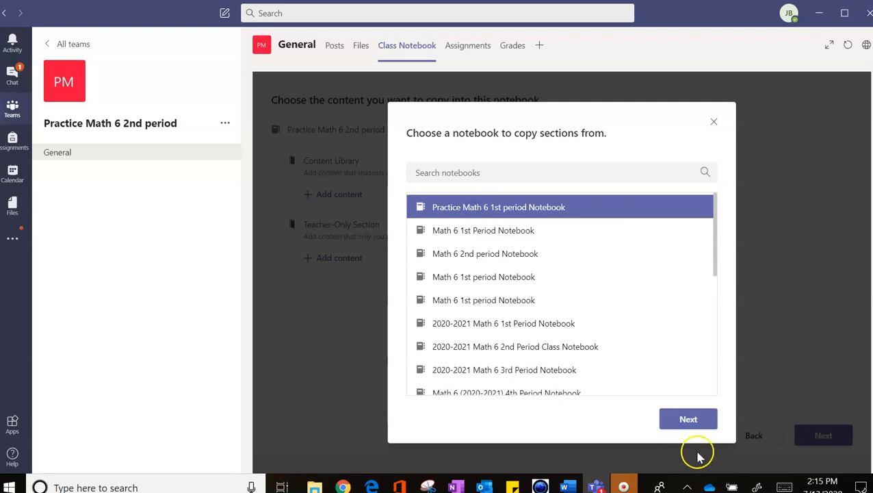
{"action": "left_click", "coordinate": [686, 421]}
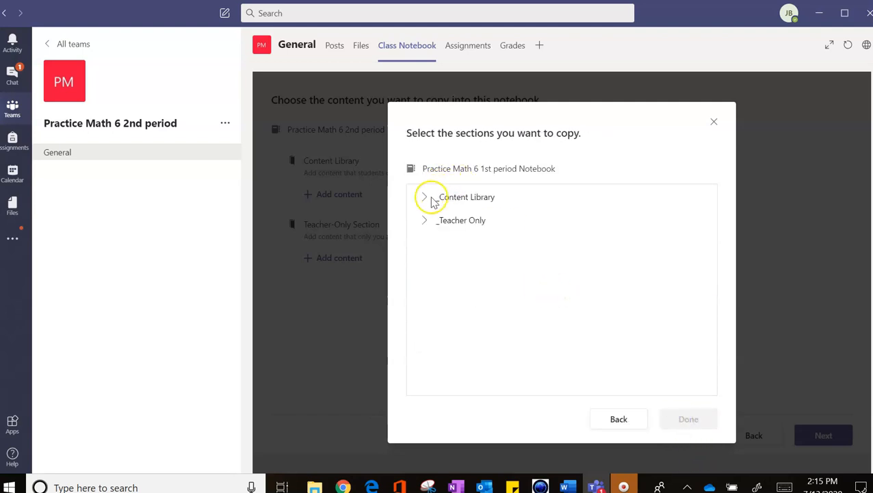
{"action": "left_click", "coordinate": [425, 198]}
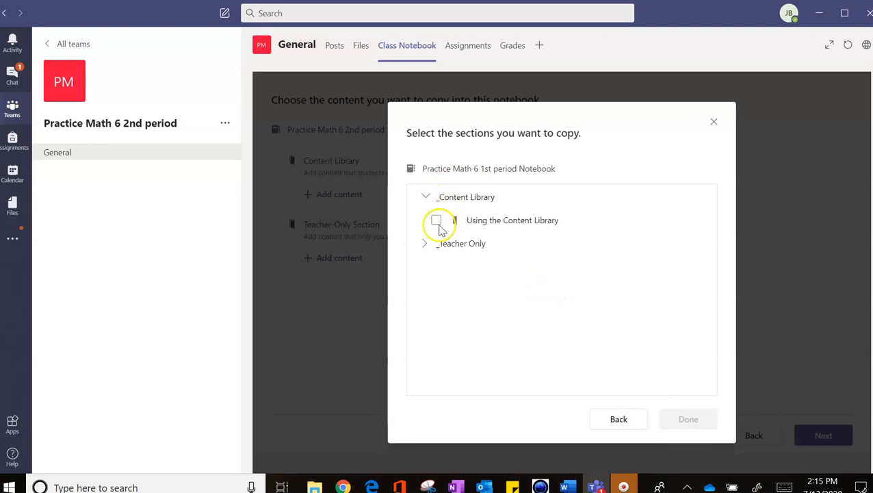
{"action": "left_click", "coordinate": [437, 221]}
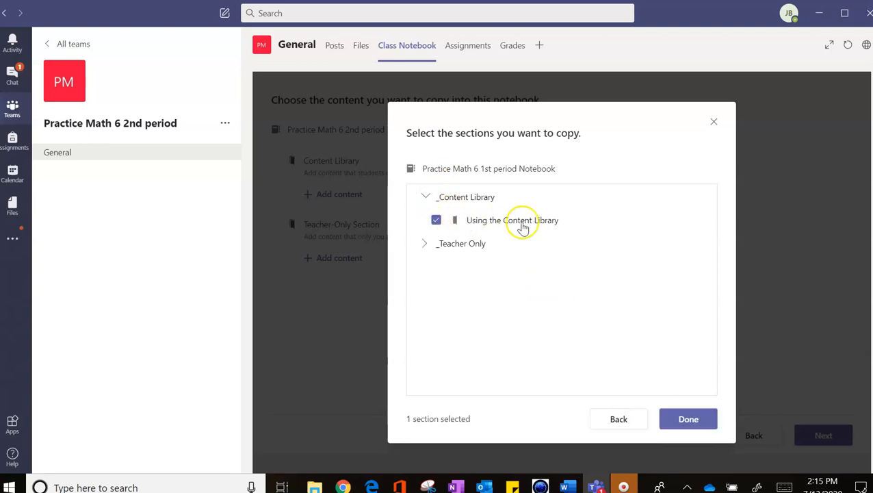
{"action": "left_click", "coordinate": [426, 198]}
{"action": "left_click", "coordinate": [426, 223]}
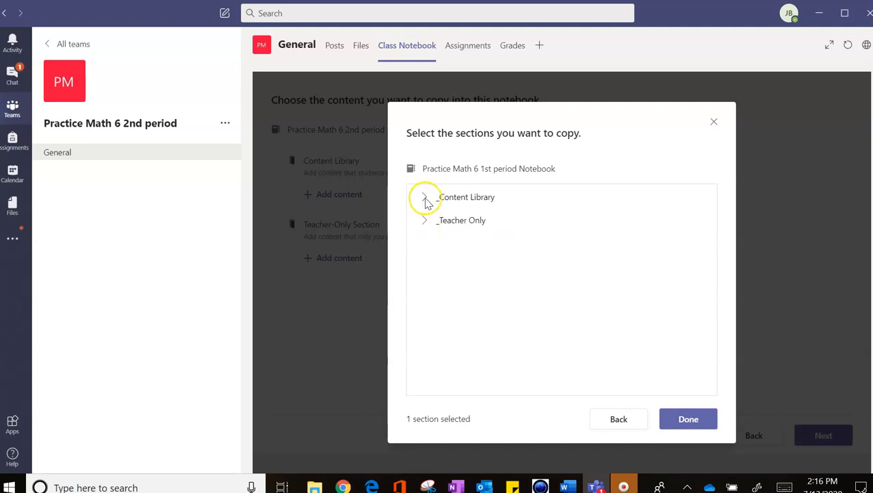
{"action": "left_click", "coordinate": [426, 198]}
{"action": "left_click", "coordinate": [435, 221]}
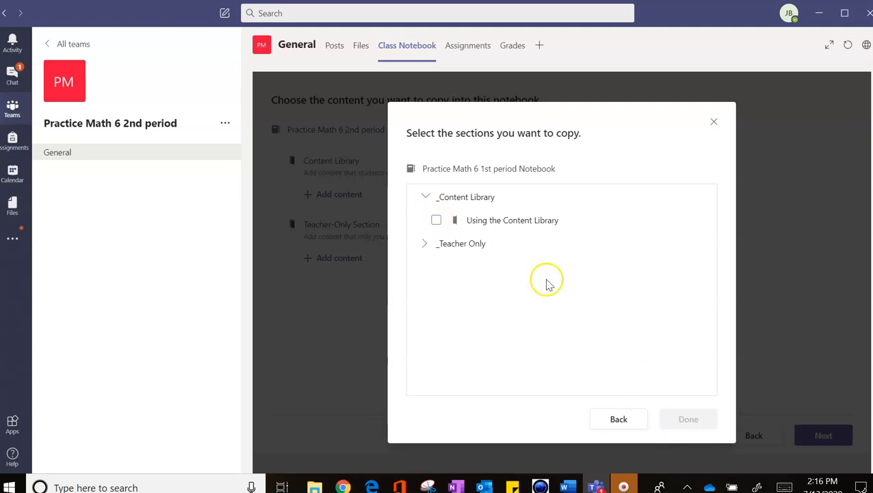
{"action": "left_click", "coordinate": [620, 419]}
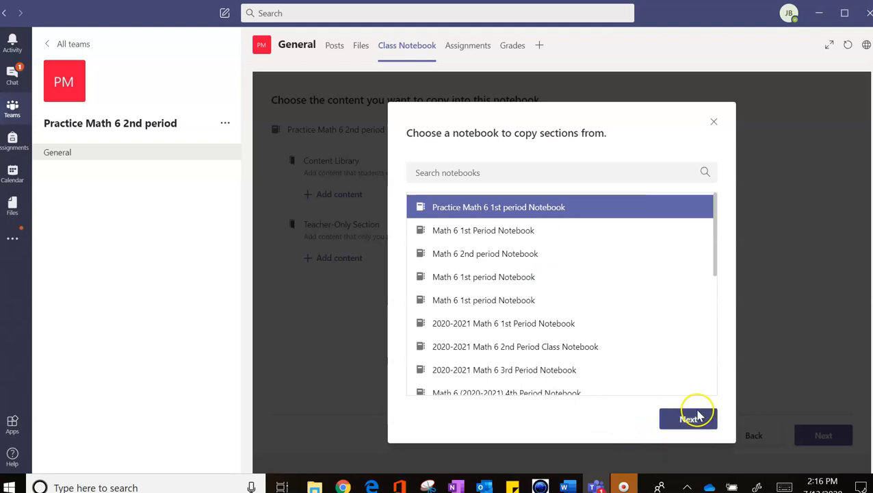
{"action": "left_click", "coordinate": [713, 122]}
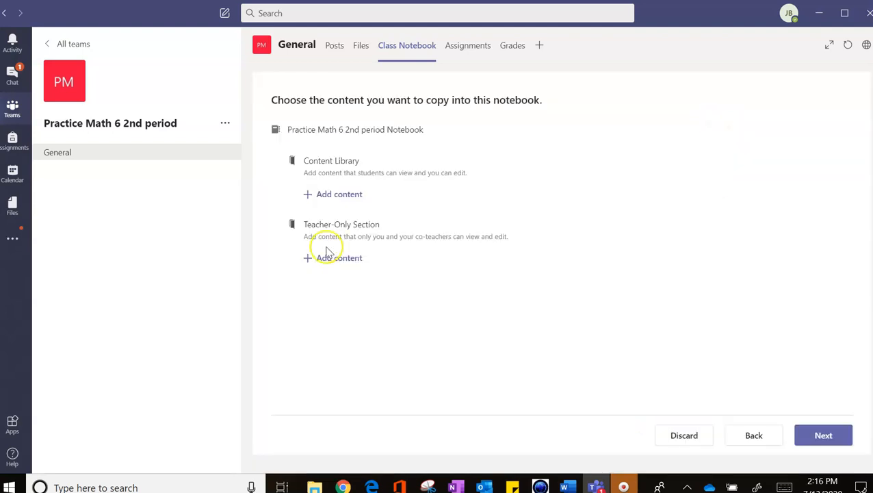
Step: Check the sync status of the Practice Math 6 1st period Class Notebook and the sections in its _Content Library
{"action": "left_click", "coordinate": [11, 109]}
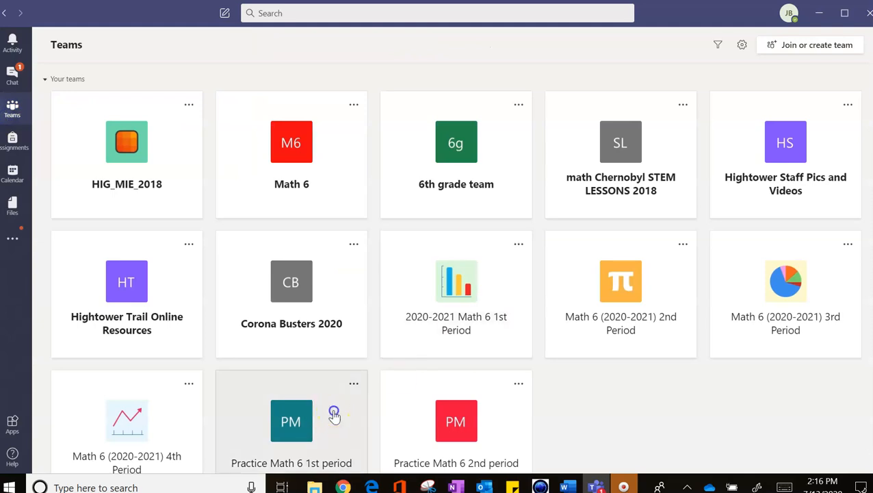
{"action": "left_click", "coordinate": [334, 415]}
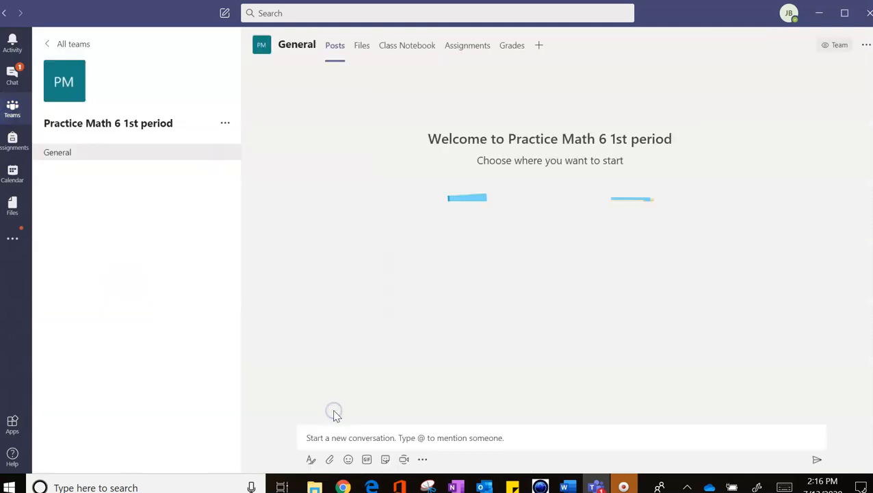
{"action": "left_click", "coordinate": [399, 48]}
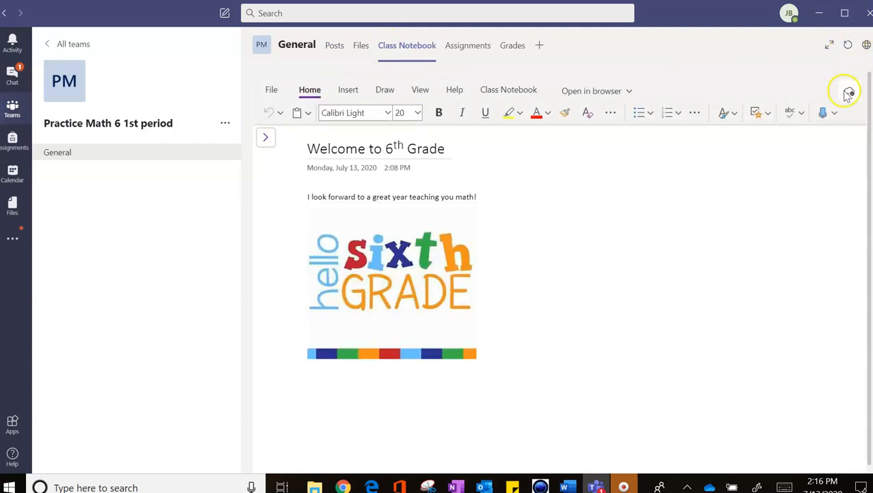
{"action": "left_click", "coordinate": [849, 92]}
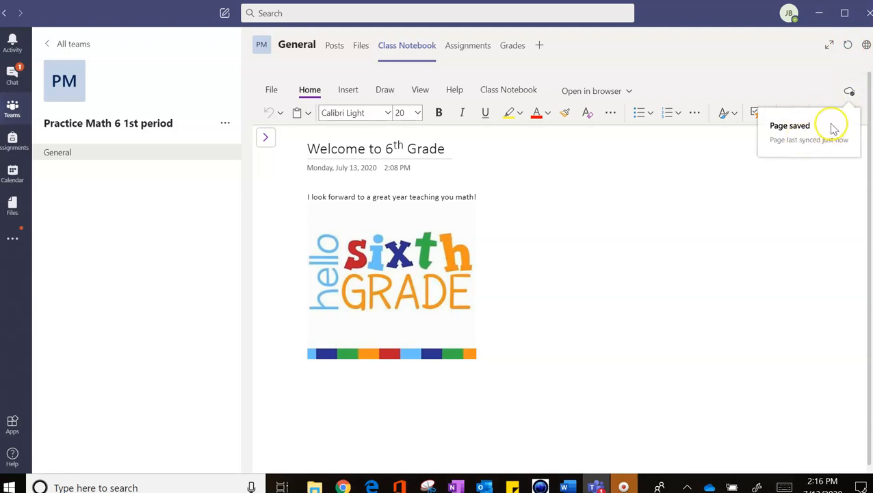
{"action": "left_click", "coordinate": [267, 138]}
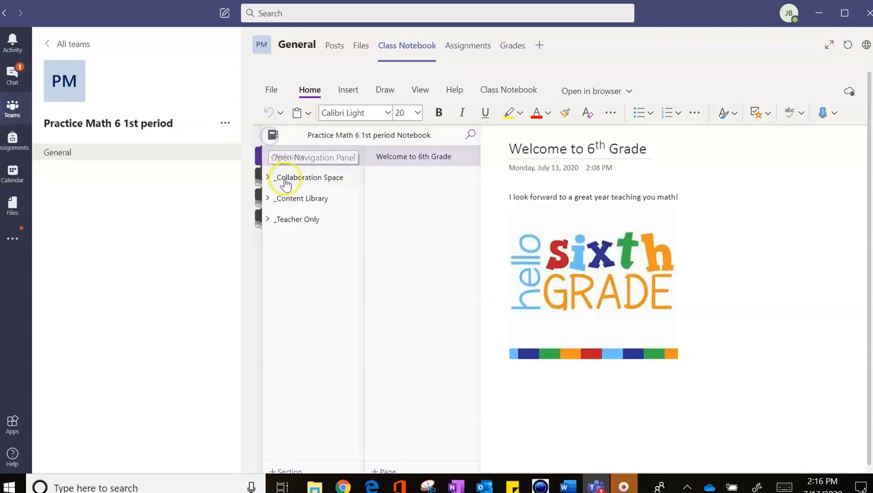
{"action": "left_click", "coordinate": [302, 202]}
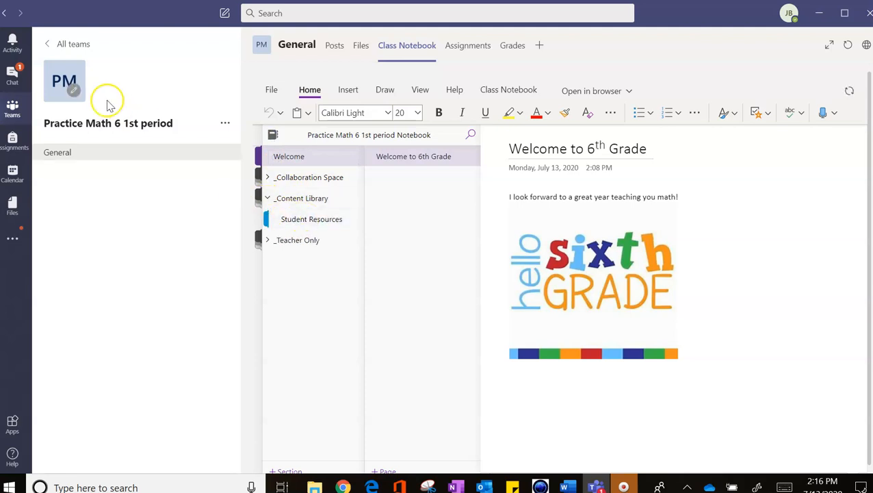
Step: Restart the Class Notebook setup for the Practice Math 6 2nd period team from existing notebook content, continuing to the content selection
{"action": "left_click", "coordinate": [11, 107]}
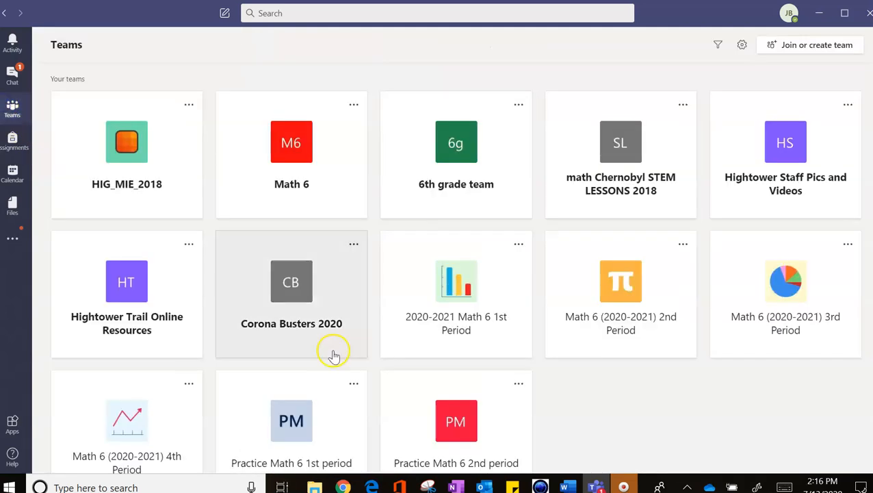
{"action": "left_click", "coordinate": [510, 425]}
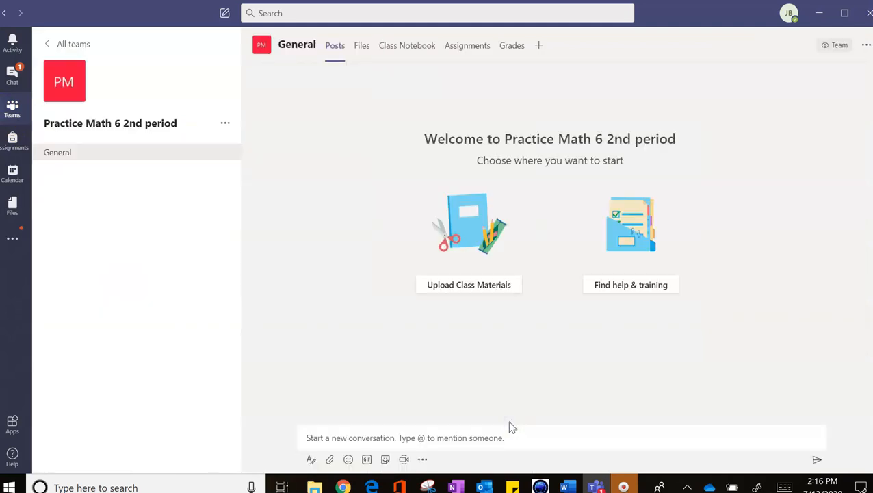
{"action": "left_click", "coordinate": [397, 48]}
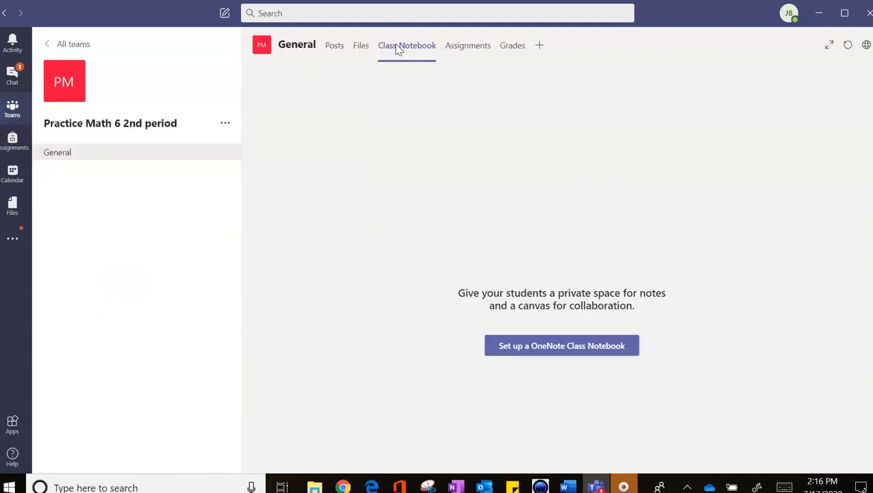
{"action": "left_click", "coordinate": [605, 348]}
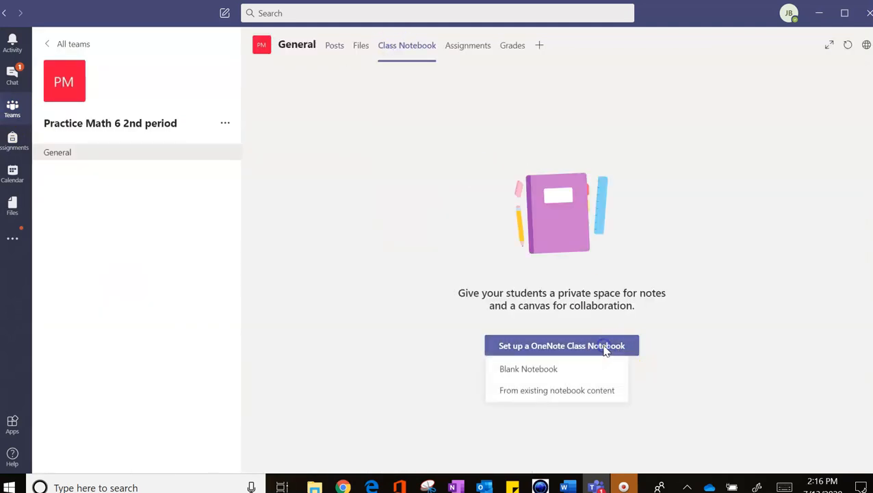
{"action": "left_click", "coordinate": [591, 388]}
{"action": "left_click", "coordinate": [595, 393]}
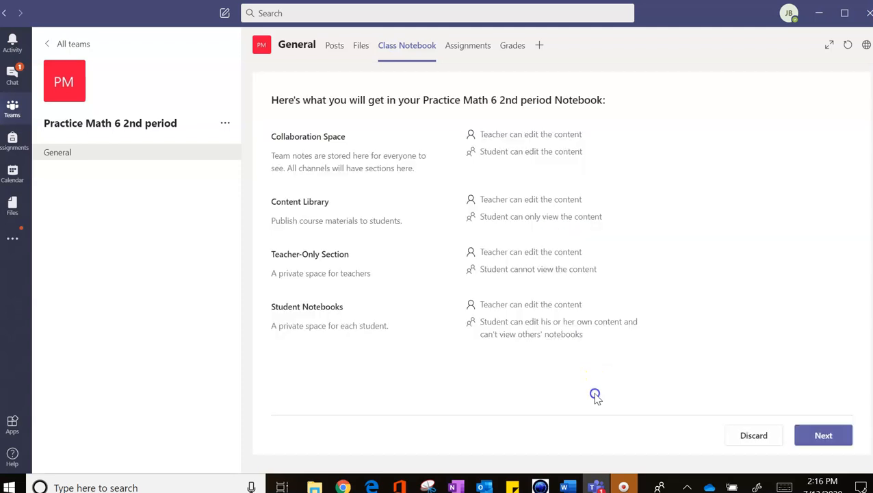
{"action": "left_click", "coordinate": [830, 437]}
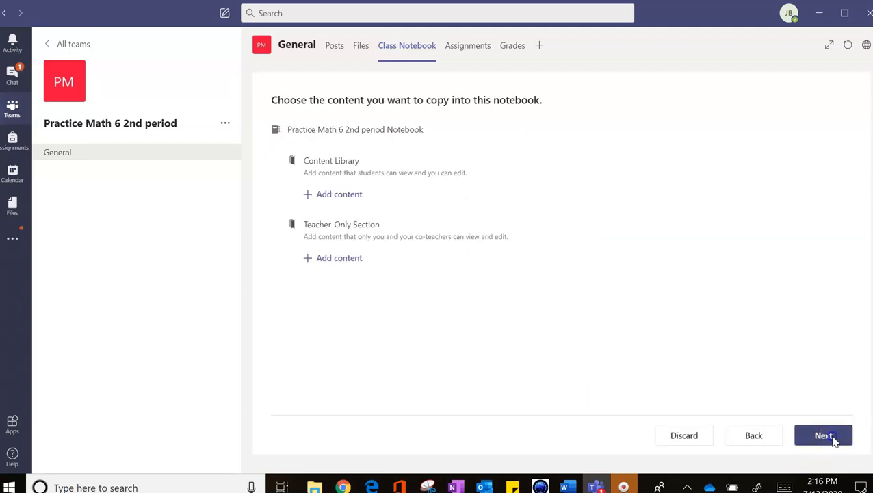
Step: Add the Using the Content Library section from Practice Math 6 1st period Notebook to the new notebook's Content Library
{"action": "left_click", "coordinate": [325, 196]}
{"action": "left_click", "coordinate": [459, 210]}
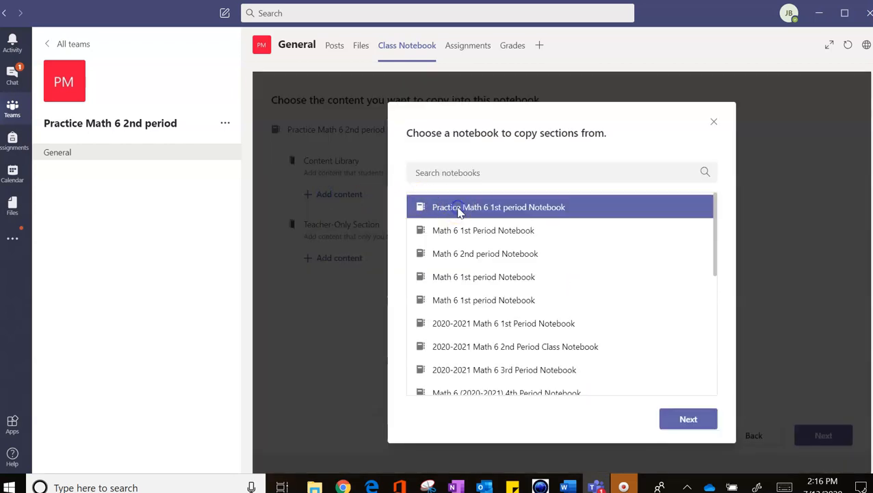
{"action": "left_click", "coordinate": [686, 418]}
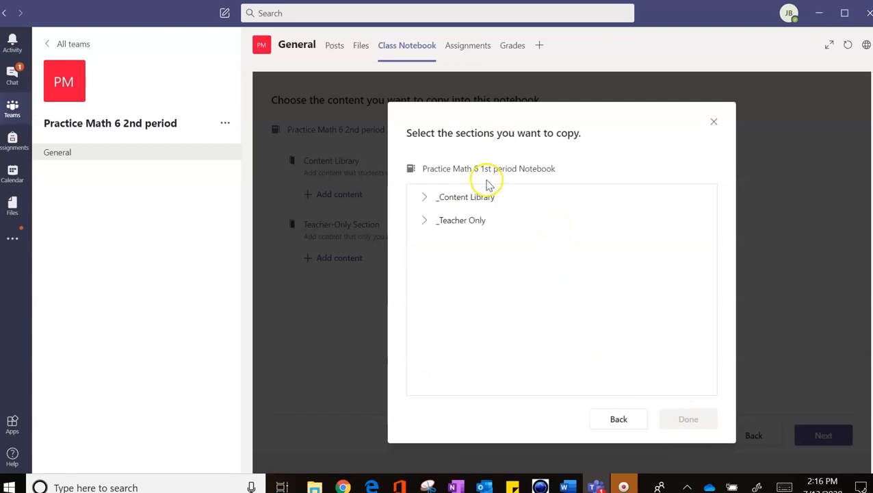
{"action": "left_click", "coordinate": [425, 197]}
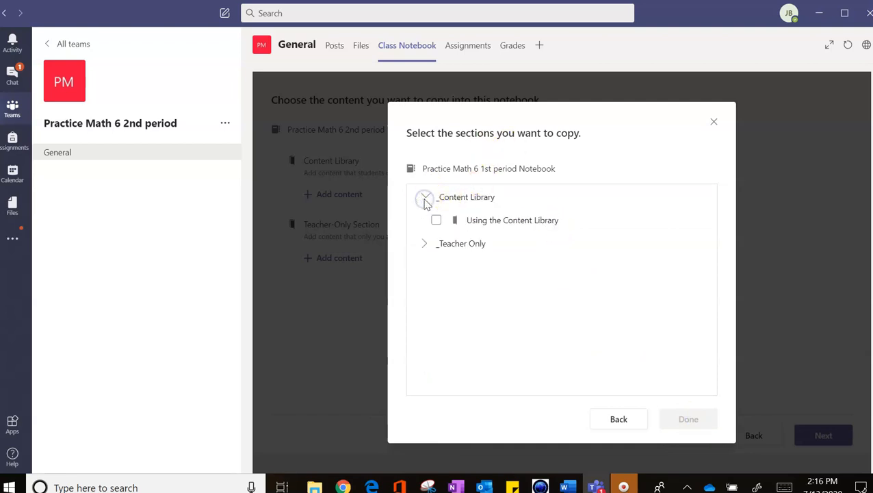
{"action": "left_click", "coordinate": [438, 220]}
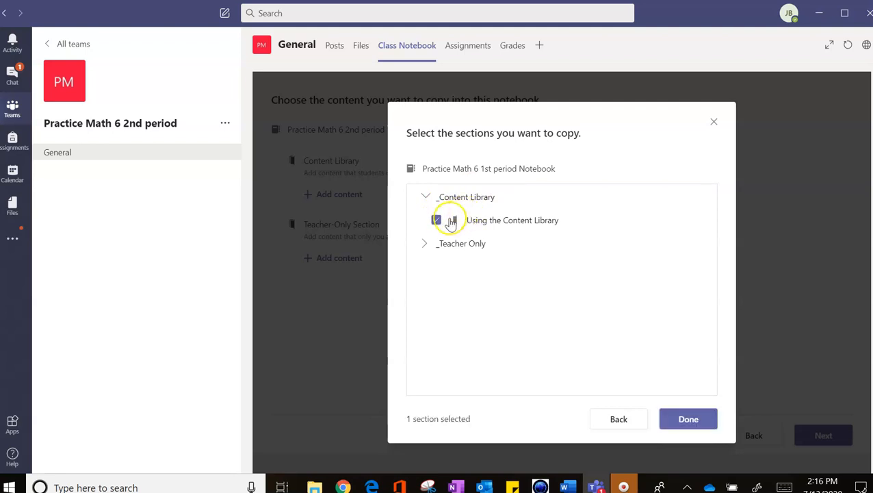
{"action": "left_click", "coordinate": [690, 420]}
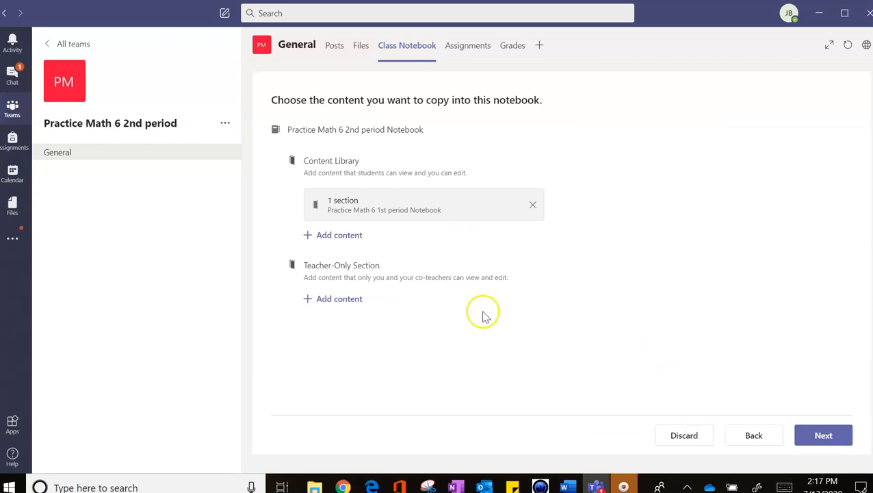
Step: Add quizzes, Unit 0 5th grade review, Unit 1 number system, Unit 2 Ratios and Using the Teacher Only Space from the 1st period notebook to the Teacher-Only Section
{"action": "left_click", "coordinate": [311, 300]}
{"action": "left_click", "coordinate": [497, 209]}
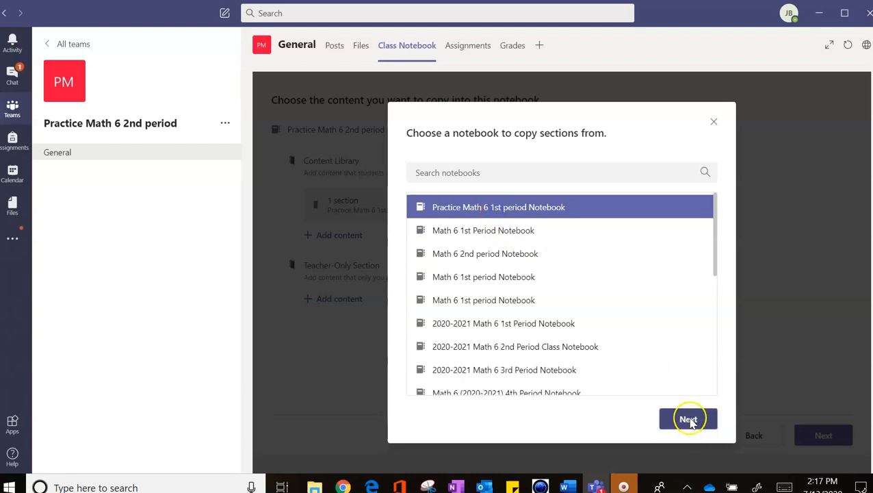
{"action": "left_click", "coordinate": [688, 419]}
{"action": "left_click", "coordinate": [630, 326]}
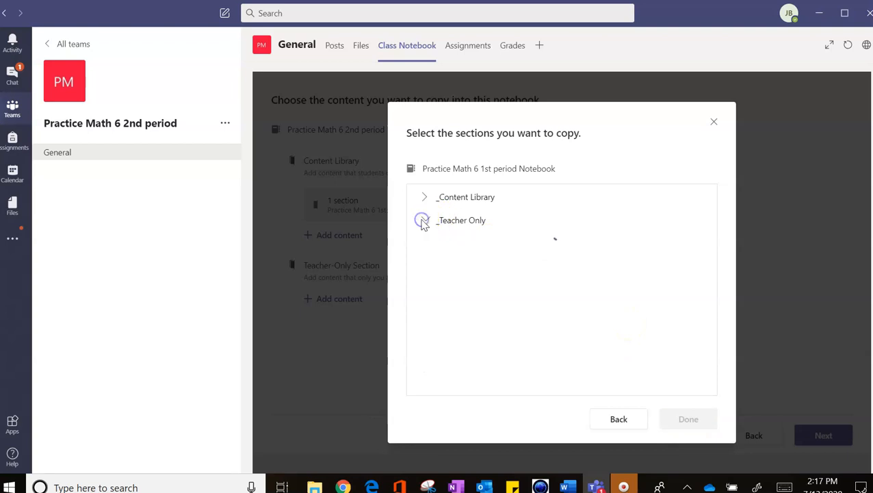
{"action": "left_click", "coordinate": [422, 219]}
{"action": "left_click", "coordinate": [436, 243]}
{"action": "left_click", "coordinate": [437, 267]}
{"action": "left_click", "coordinate": [436, 313]}
{"action": "left_click", "coordinate": [436, 336]}
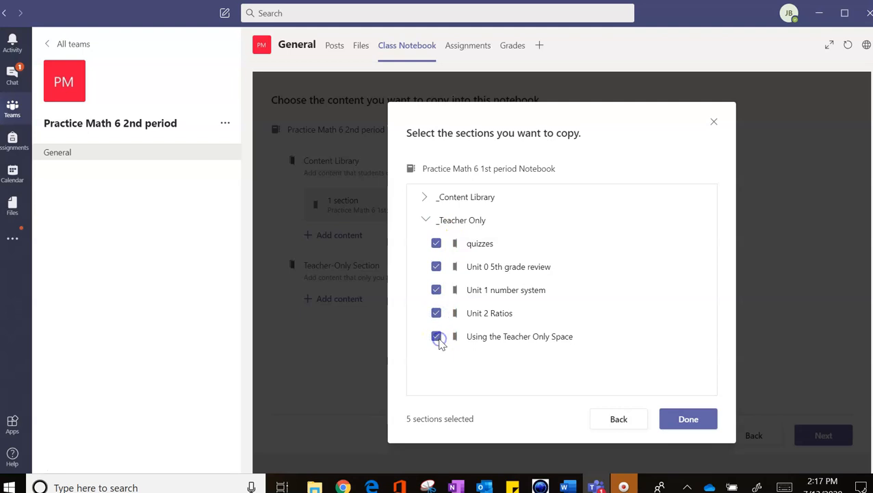
{"action": "left_click", "coordinate": [424, 197]}
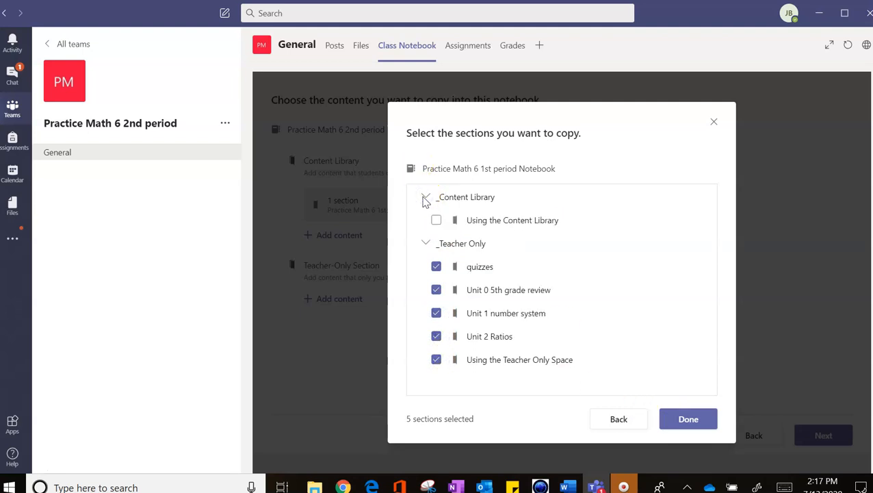
{"action": "left_click", "coordinate": [425, 198]}
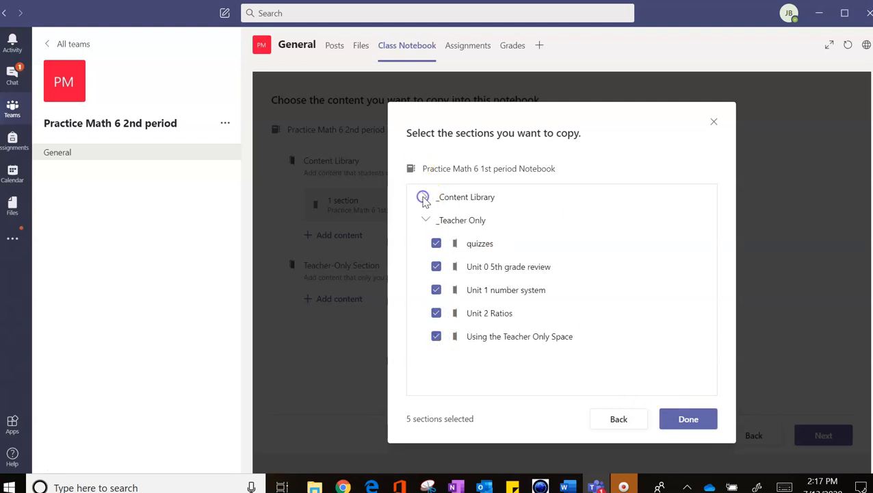
{"action": "left_click", "coordinate": [703, 426]}
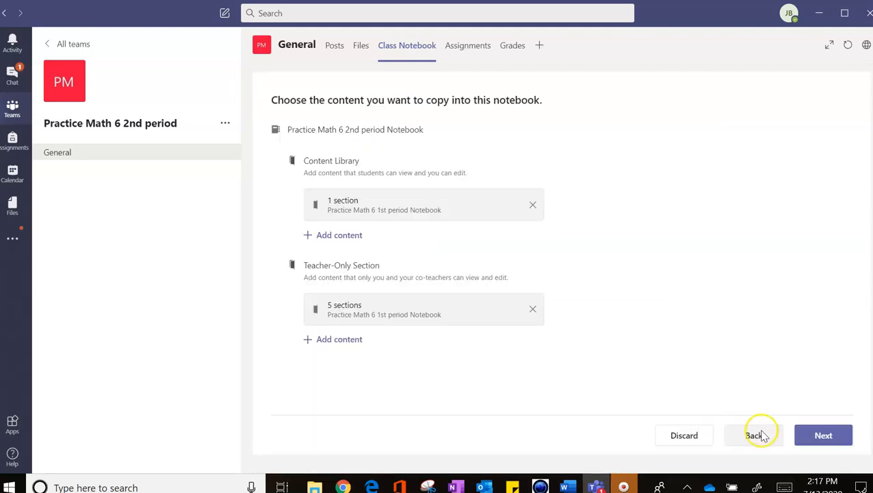
Step: Continue to the student section setup and remove the Handouts and Class Notes sections from the students' private space
{"action": "left_click", "coordinate": [823, 435]}
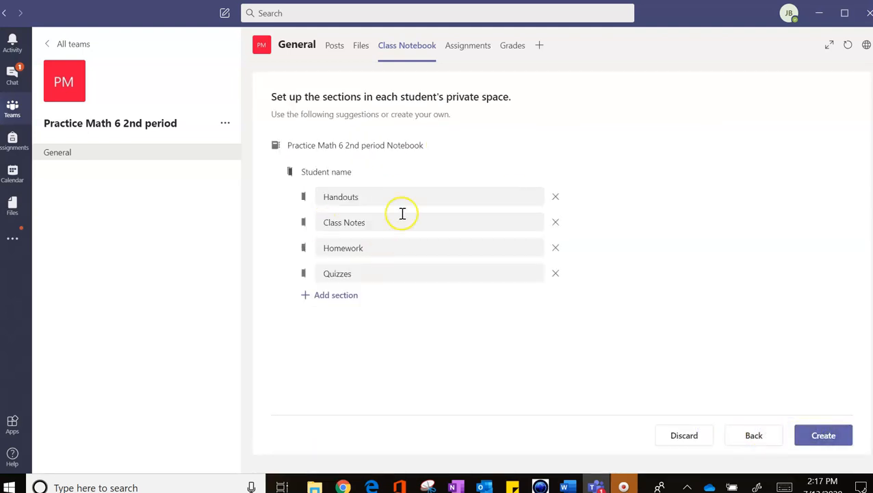
{"action": "left_click", "coordinate": [556, 197]}
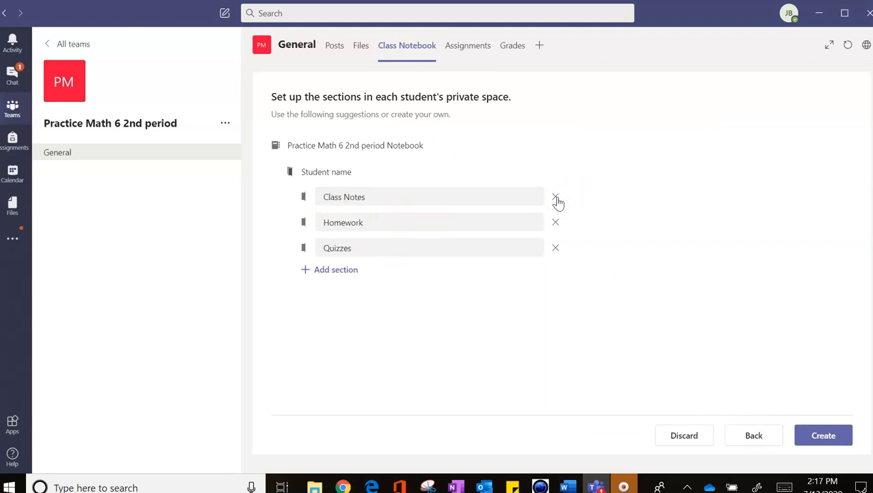
{"action": "left_click", "coordinate": [556, 198]}
Step: Add a student section named Unit 0 5th grade skills and create the Practice Math 6 2nd period Class Notebook
{"action": "left_click", "coordinate": [341, 245]}
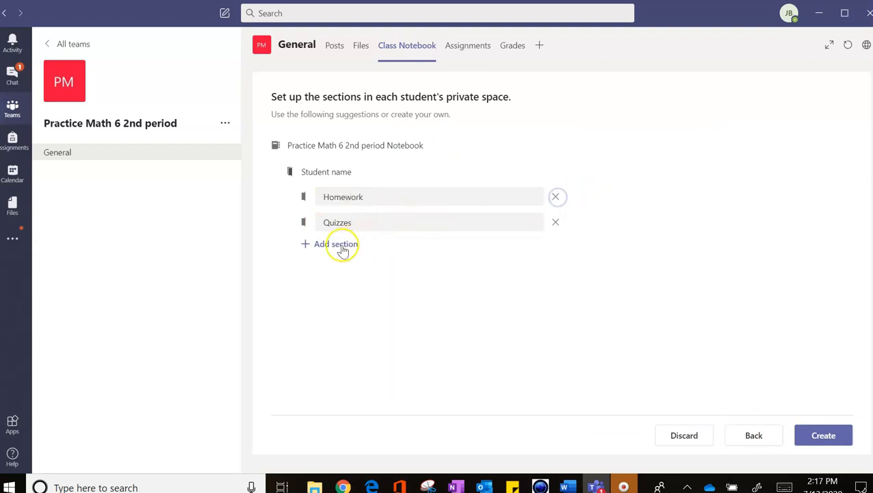
{"action": "key", "text": "BackSpace"}
{"action": "type", "text": "Unit 0 5th g"}
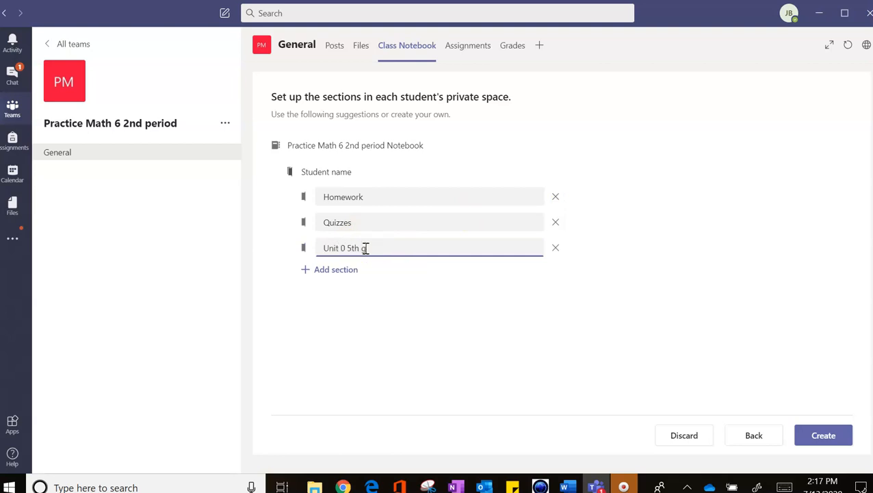
{"action": "type", "text": "rade skills"}
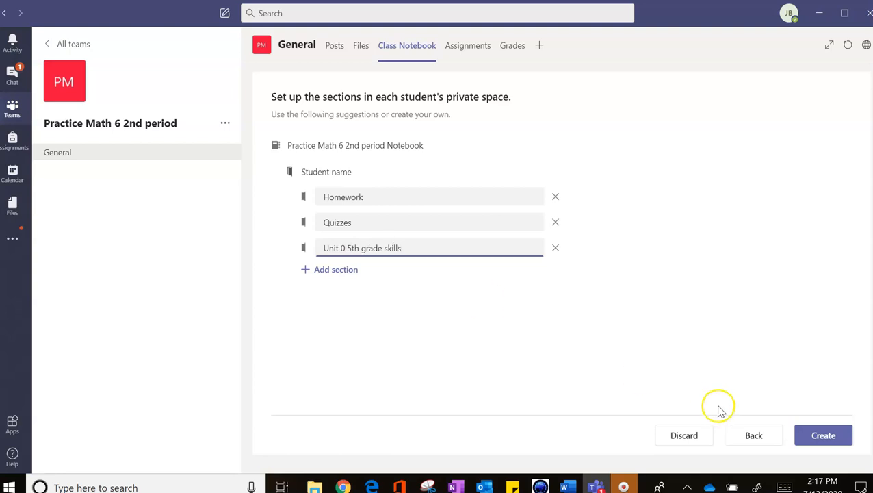
{"action": "left_click", "coordinate": [831, 436]}
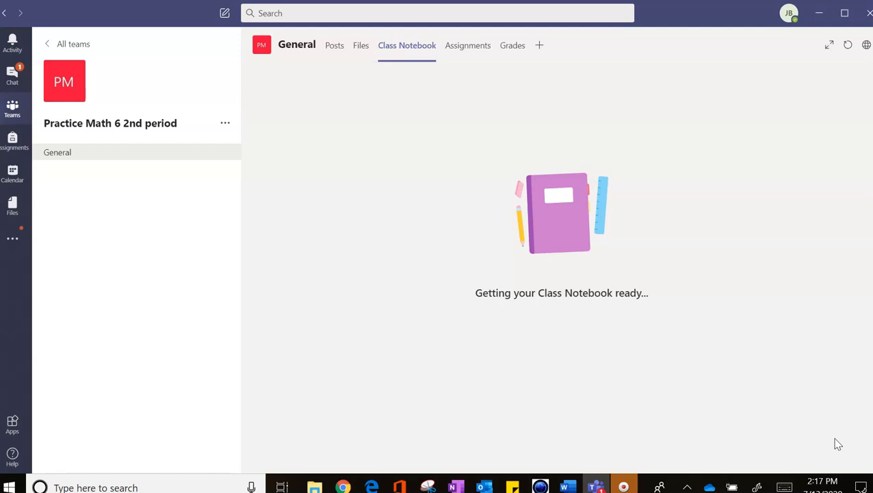
Step: Copy the greeting line and sixth grade picture from the Welcome to 6th Grade page of the Practice Math 6 1st period notebook
{"action": "left_click", "coordinate": [14, 113]}
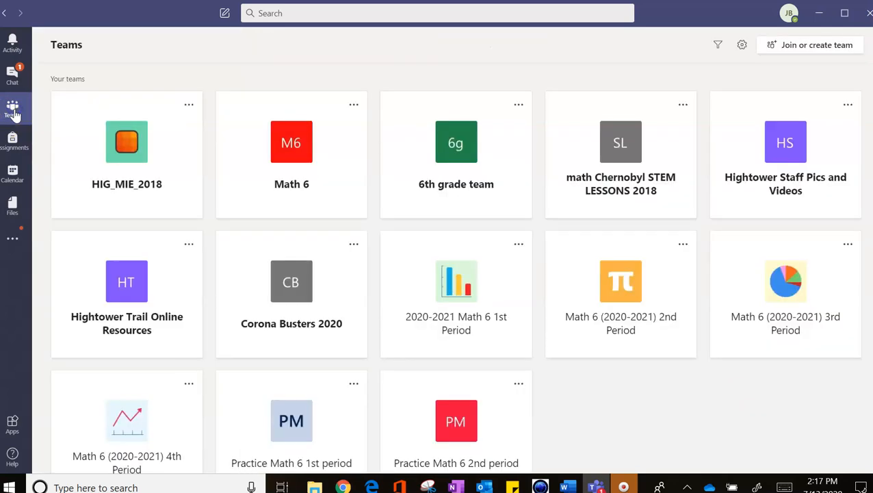
{"action": "left_click", "coordinate": [352, 420]}
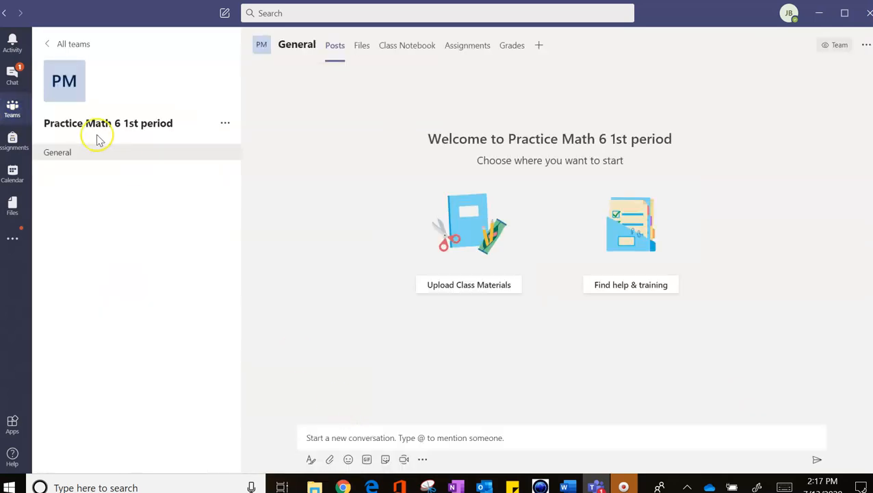
{"action": "left_click", "coordinate": [409, 47]}
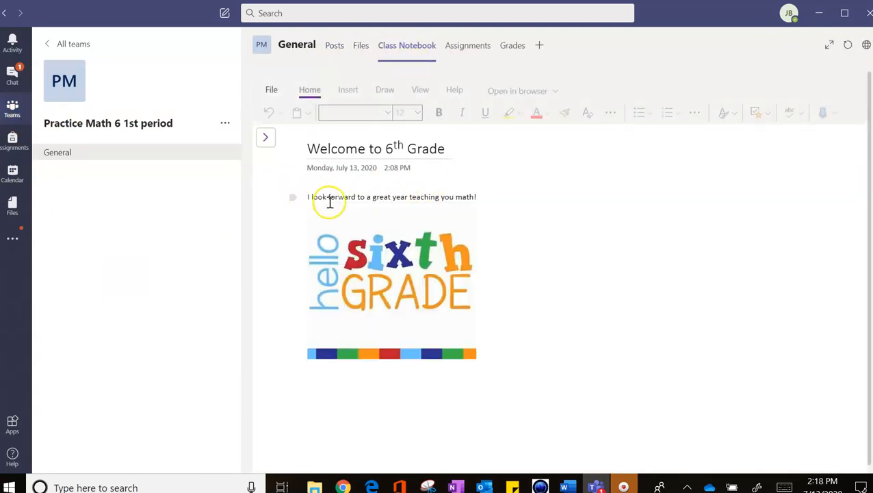
{"action": "left_click", "coordinate": [331, 248]}
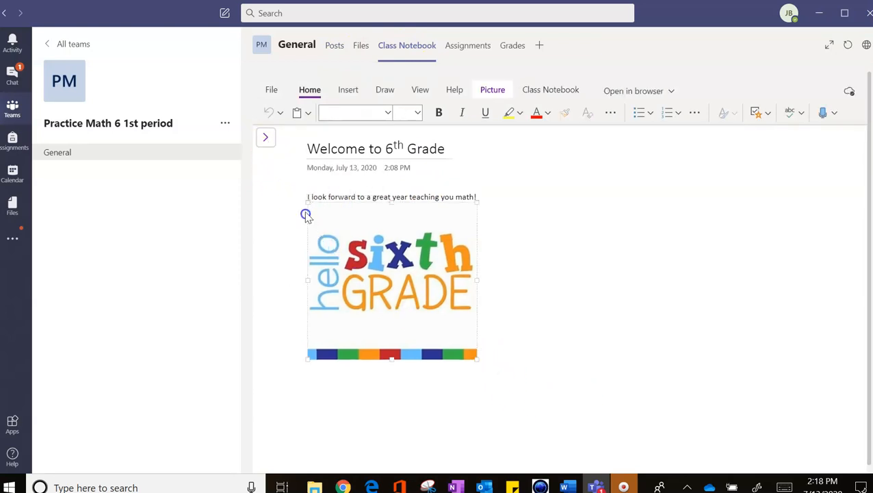
{"action": "left_click_drag", "start_coordinate": [301, 195], "coordinate": [510, 305]}
{"action": "key", "text": "ctrl+c"}
{"action": "left_click", "coordinate": [518, 351]}
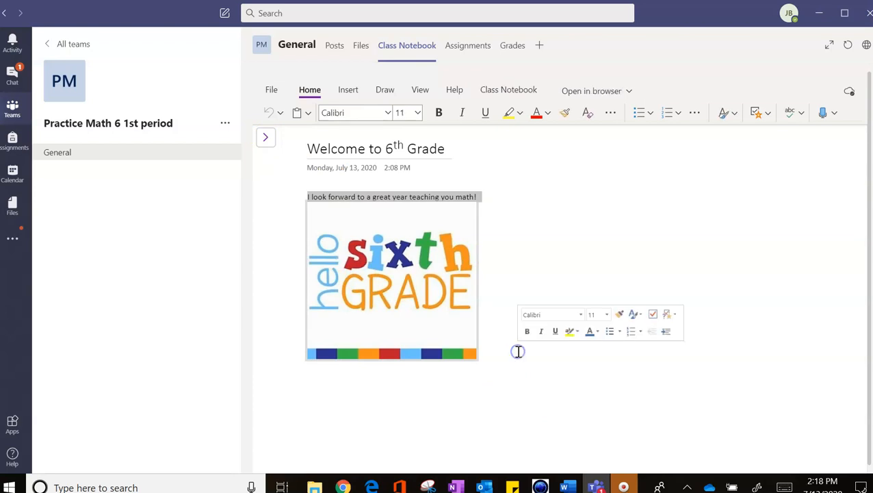
Step: Open the Practice Math 6 2nd period Class Notebook and permanently delete its Welcome to Class Notebook page
{"action": "left_click", "coordinate": [13, 108]}
{"action": "left_click", "coordinate": [515, 390]}
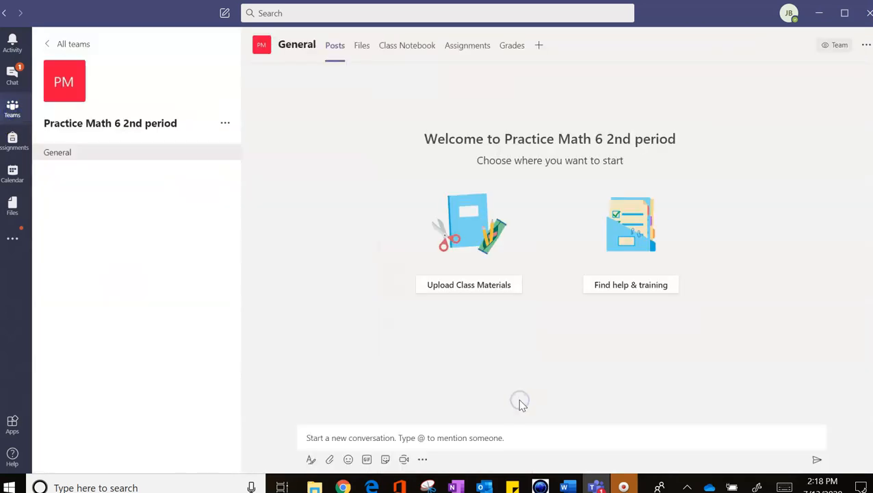
{"action": "left_click", "coordinate": [423, 45]}
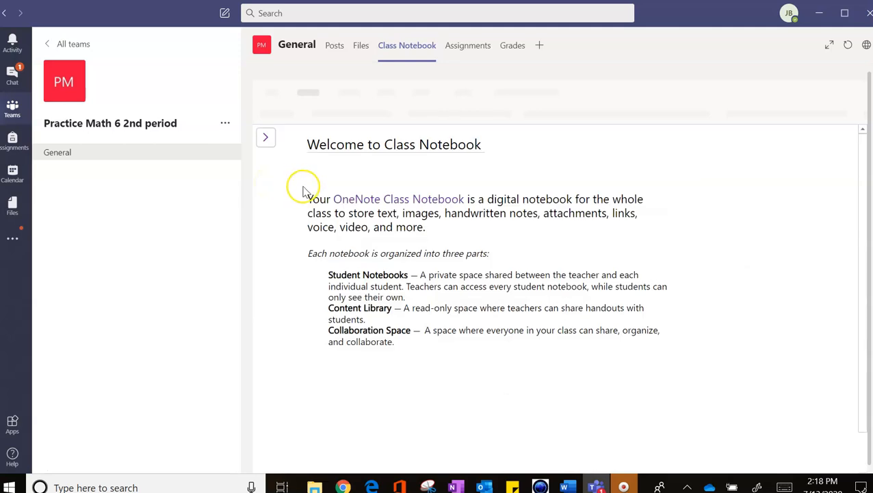
{"action": "left_click", "coordinate": [267, 140]}
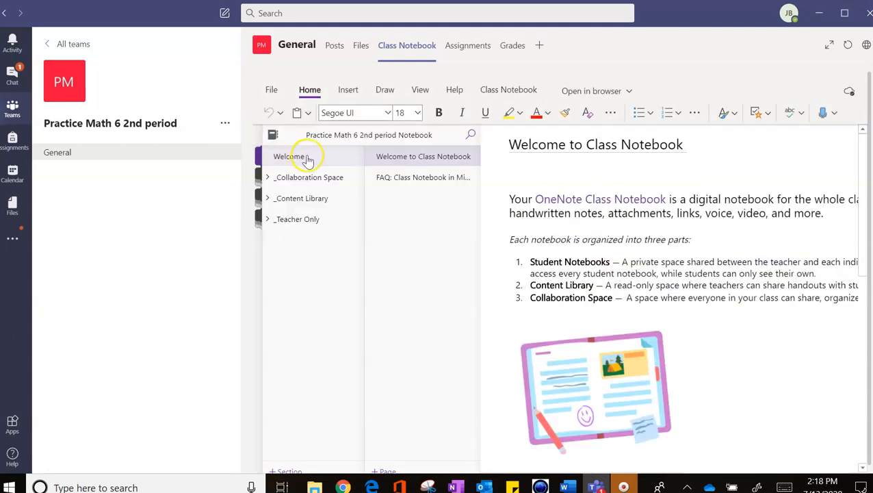
{"action": "right_click", "coordinate": [415, 158]}
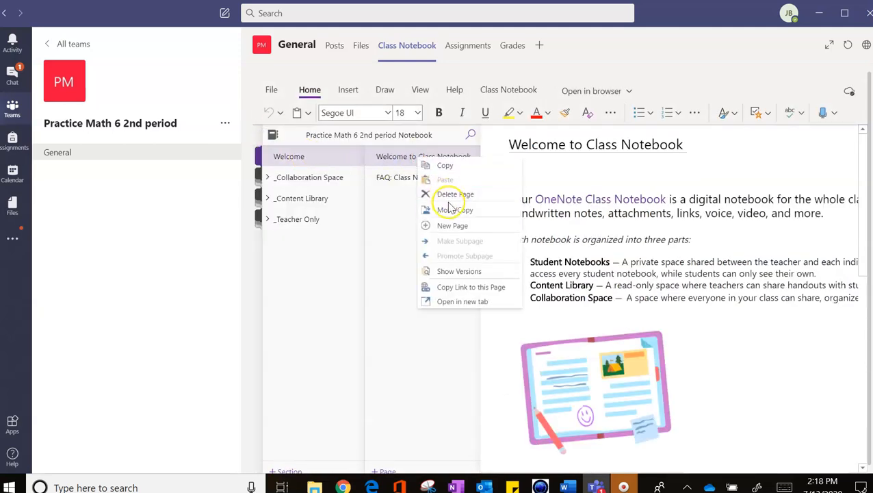
{"action": "left_click", "coordinate": [465, 196]}
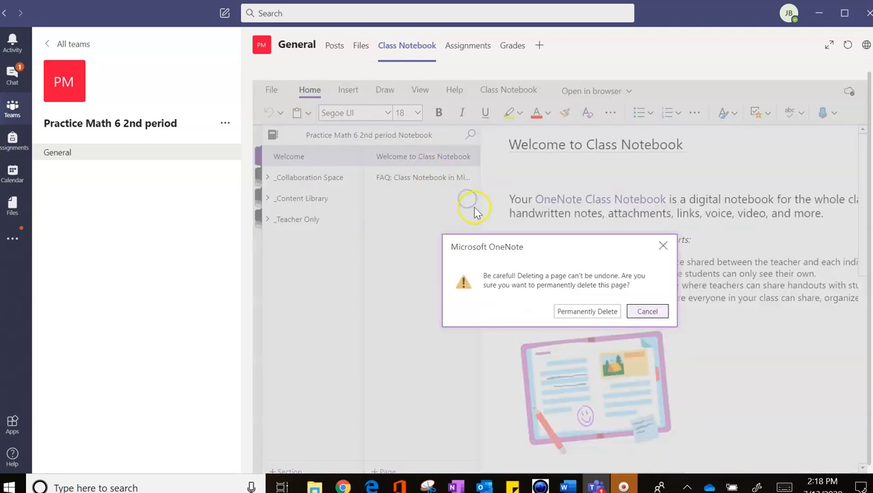
{"action": "left_click", "coordinate": [601, 311]}
Step: Permanently delete the FAQ: Class Notebook in Microsoft Teams page from the Welcome section
{"action": "left_click", "coordinate": [422, 156]}
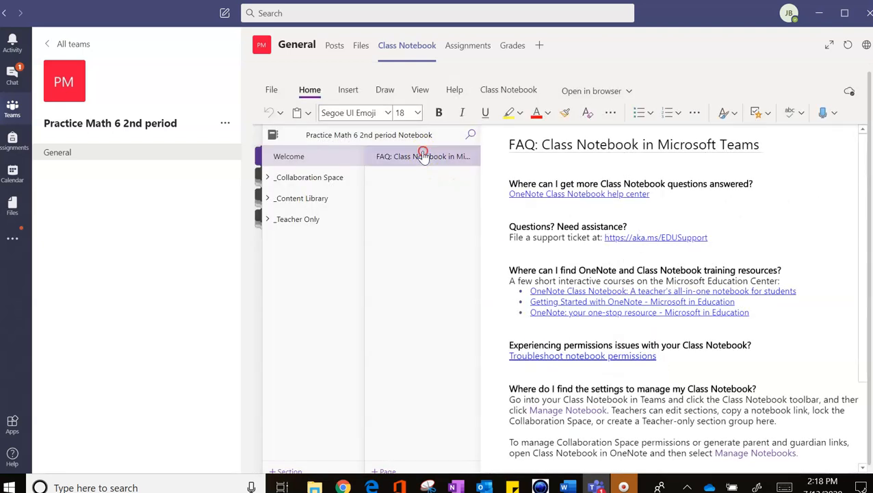
{"action": "right_click", "coordinate": [423, 156]}
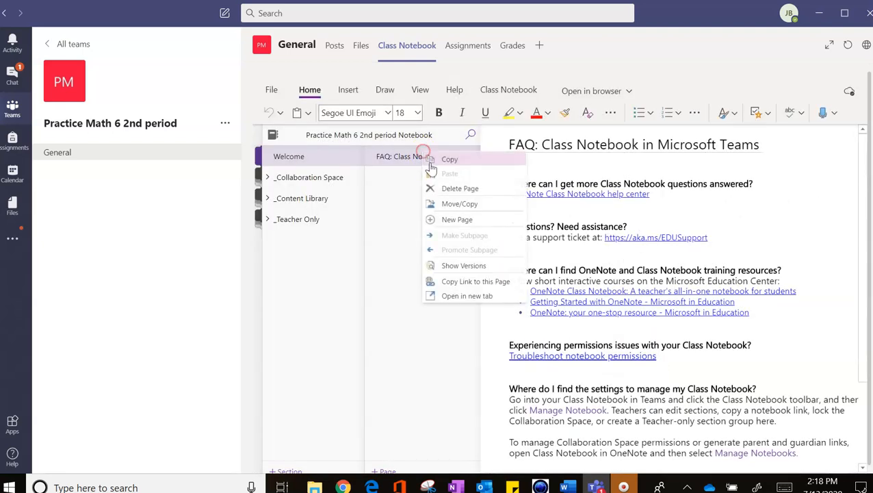
{"action": "left_click", "coordinate": [464, 196]}
{"action": "left_click", "coordinate": [589, 313]}
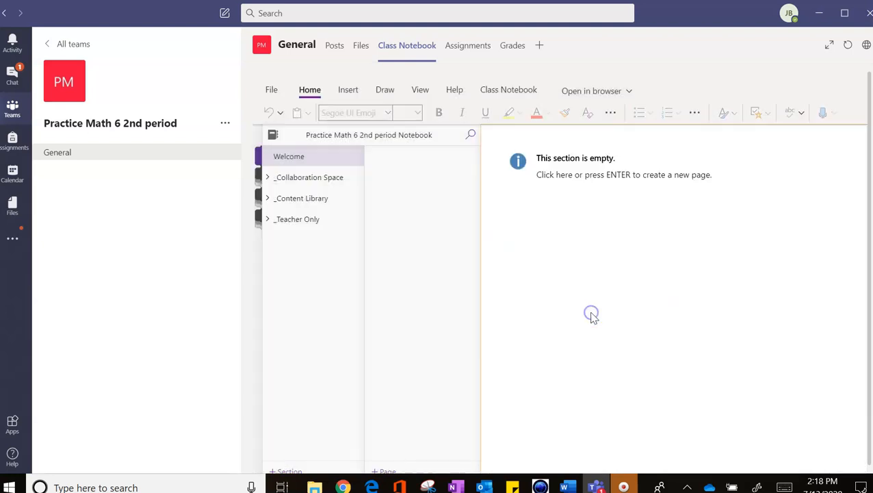
Step: Add a page to the Welcome section, paste the copied greeting and picture into it, and title it 6th grade Rocks
{"action": "mouse_move", "coordinate": [429, 479]}
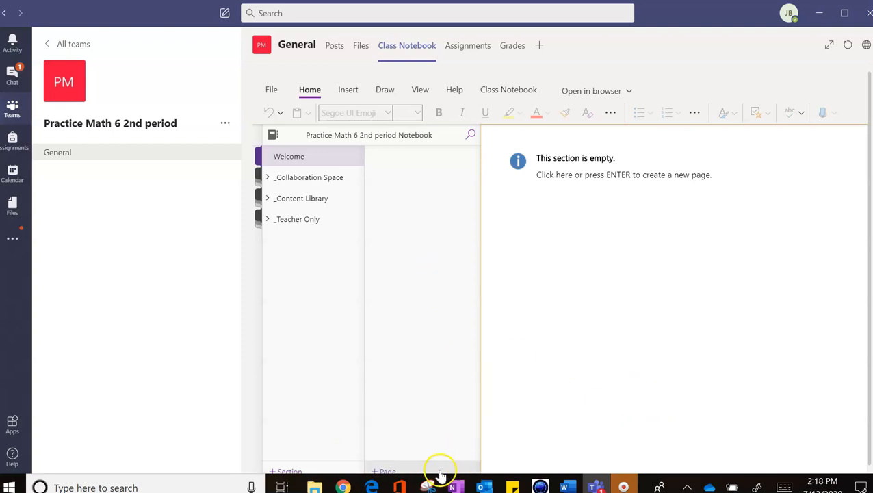
{"action": "left_click", "coordinate": [439, 471]}
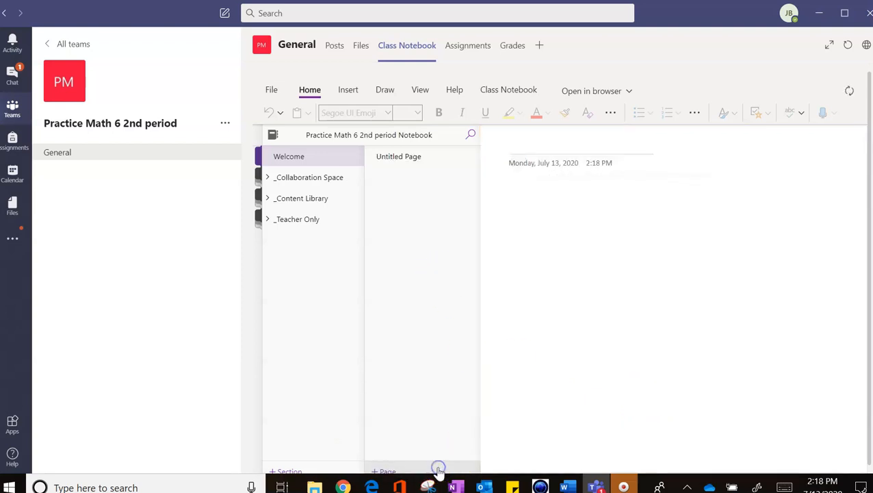
{"action": "left_click", "coordinate": [527, 170]}
{"action": "left_click", "coordinate": [347, 217]}
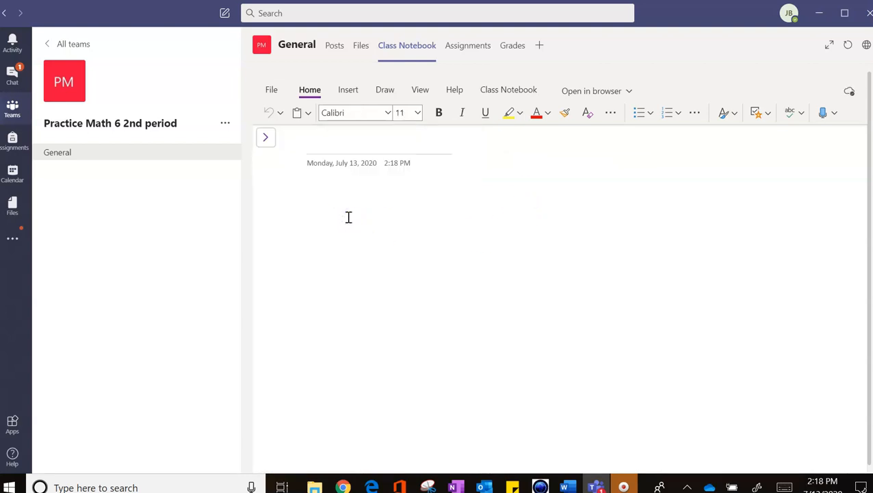
{"action": "key", "text": "ctrl+v"}
{"action": "left_click", "coordinate": [336, 144]}
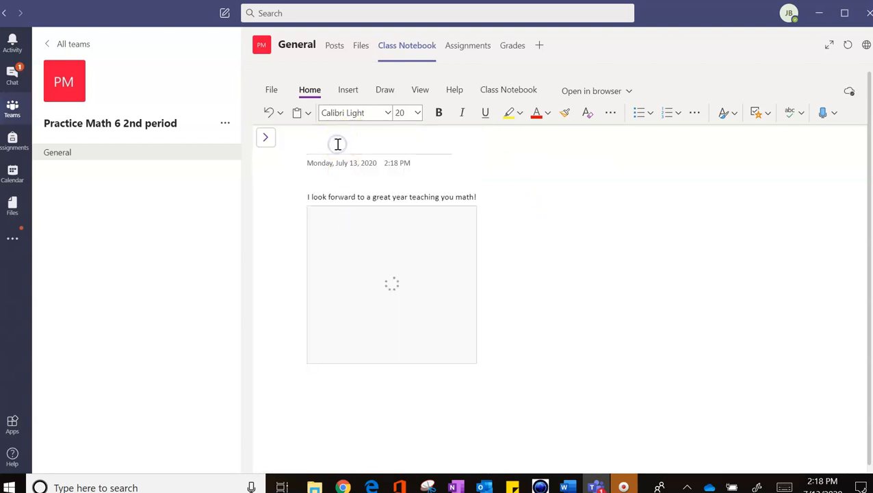
{"action": "type", "text": "6th grade Rocks"}
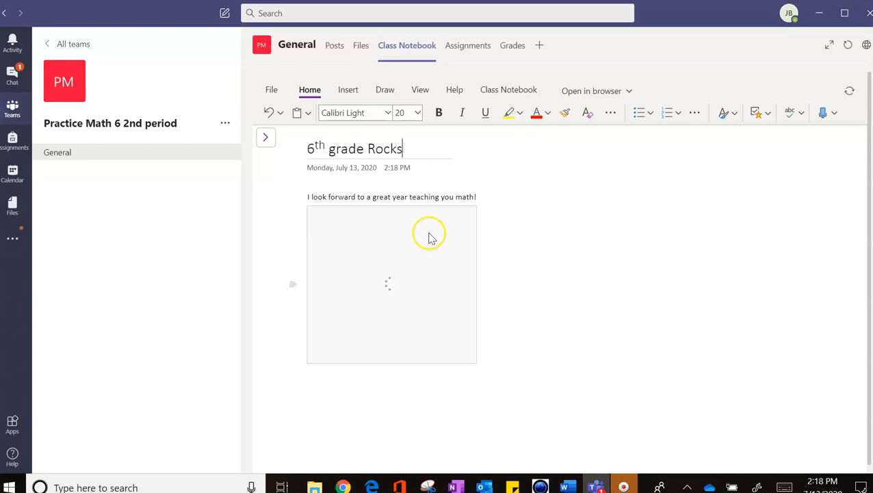
{"action": "left_click", "coordinate": [581, 367]}
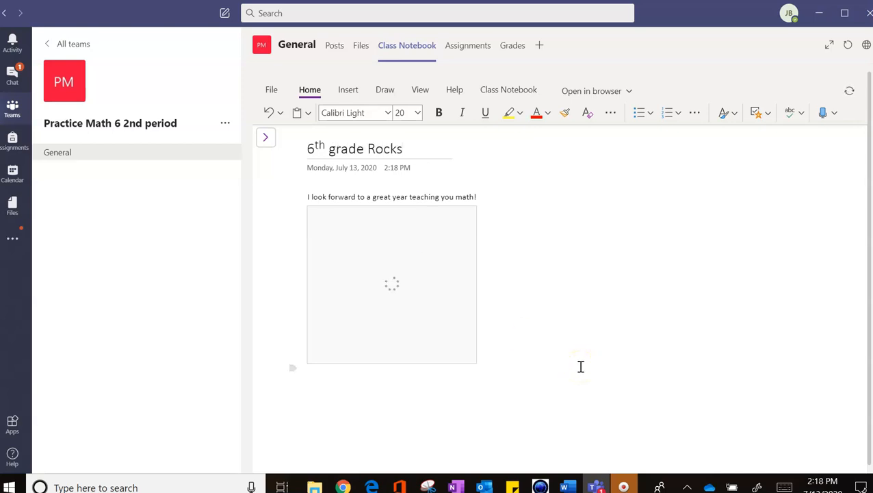
Step: Check the copied sections and pages in the 2nd period notebook's _Content Library and _Teacher Only groups, including Student Resources and Unit 0 5th grade review
{"action": "left_click", "coordinate": [265, 138]}
{"action": "left_click", "coordinate": [274, 182]}
{"action": "left_click", "coordinate": [283, 200]}
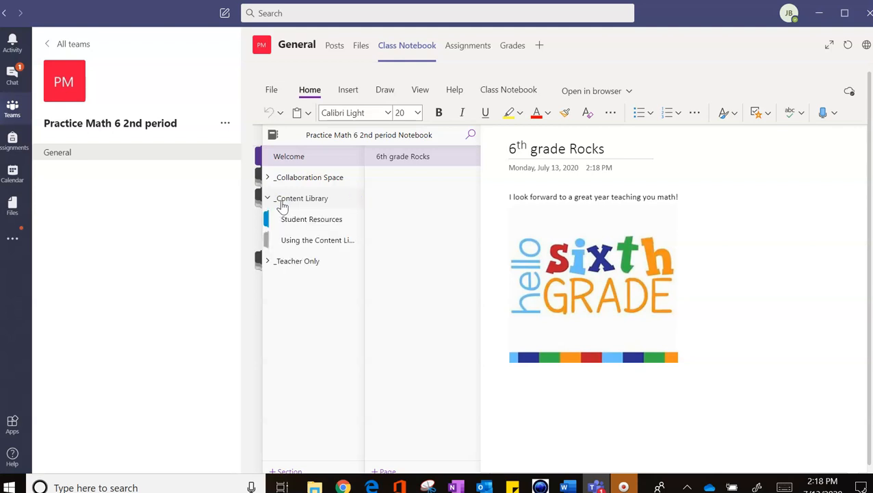
{"action": "left_click", "coordinate": [293, 221]}
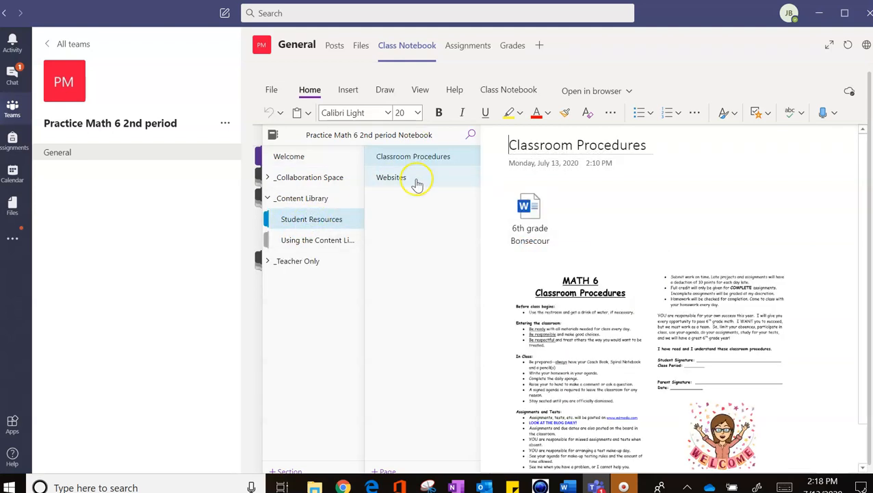
{"action": "left_click", "coordinate": [273, 267]}
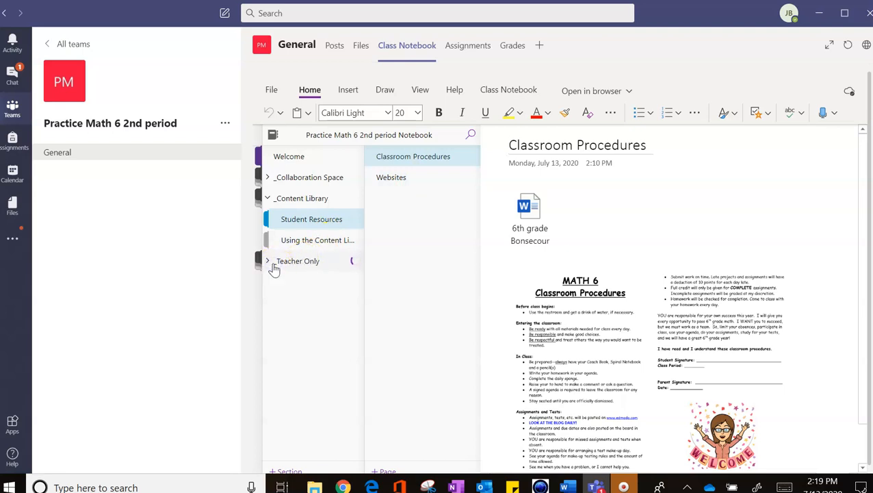
{"action": "left_click", "coordinate": [303, 282]}
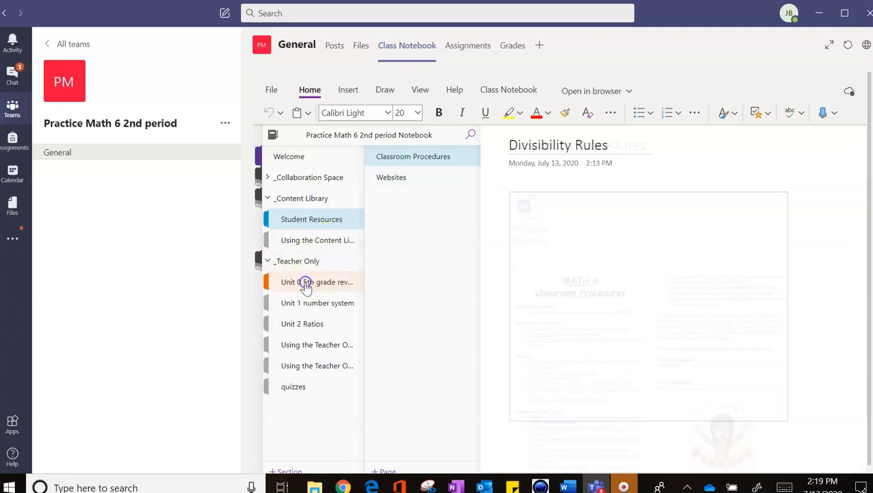
{"action": "left_click", "coordinate": [438, 157]}
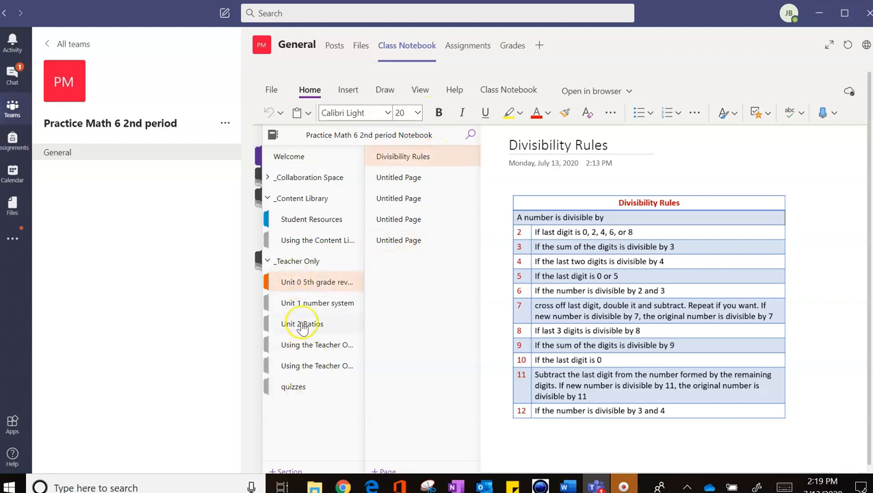
{"action": "left_click", "coordinate": [327, 347]}
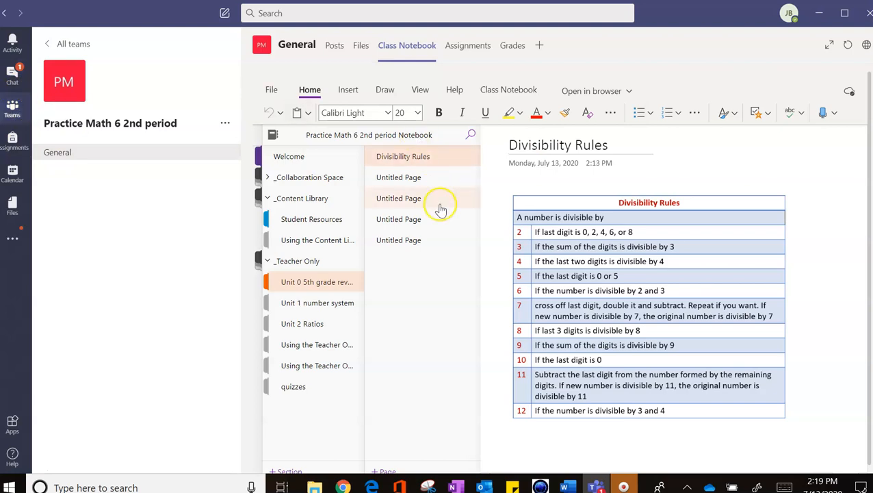
Step: Review the 2nd period notebook's student sections and Collaboration Space lock in its management settings, and return to the teams overview
{"action": "left_click", "coordinate": [507, 94]}
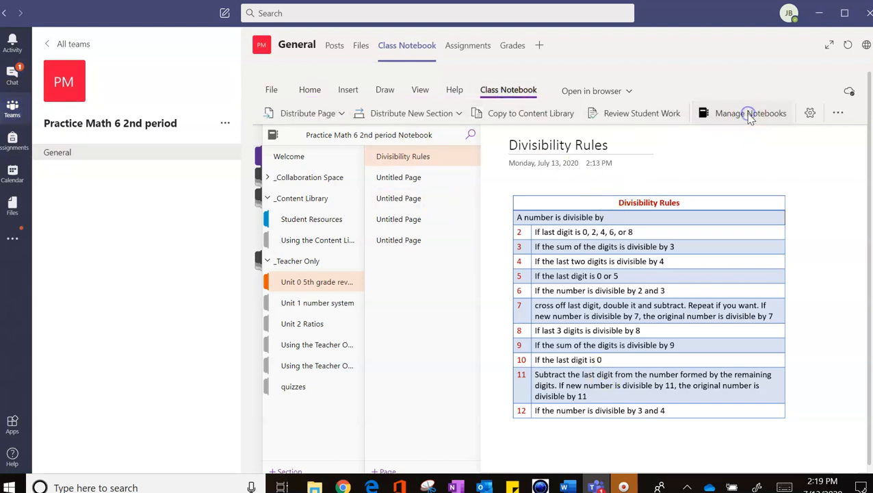
{"action": "left_click", "coordinate": [751, 115]}
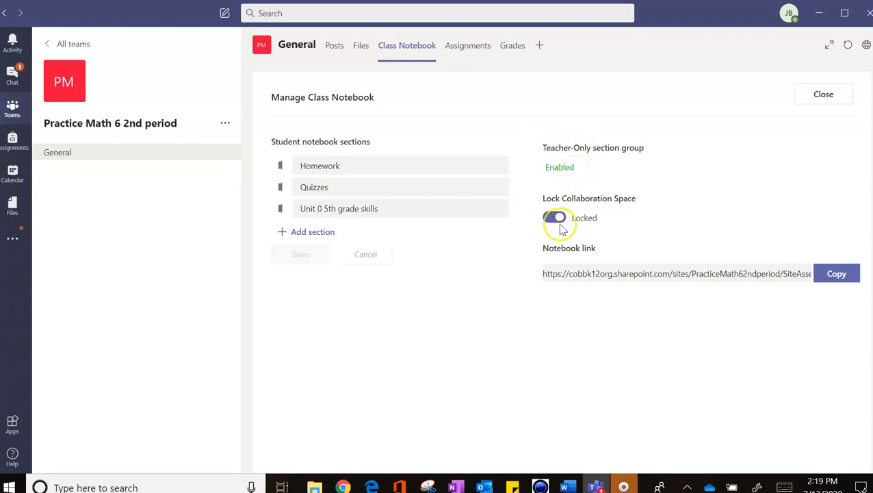
{"action": "left_click", "coordinate": [824, 94]}
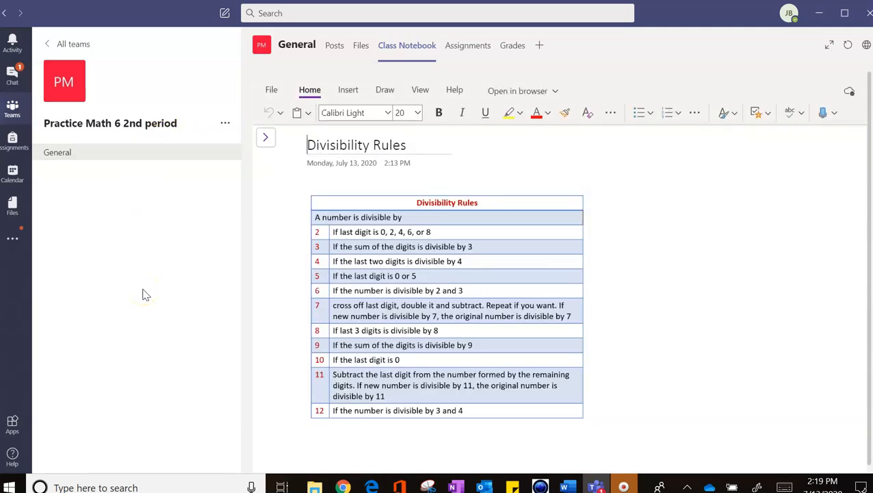
{"action": "left_click", "coordinate": [13, 108]}
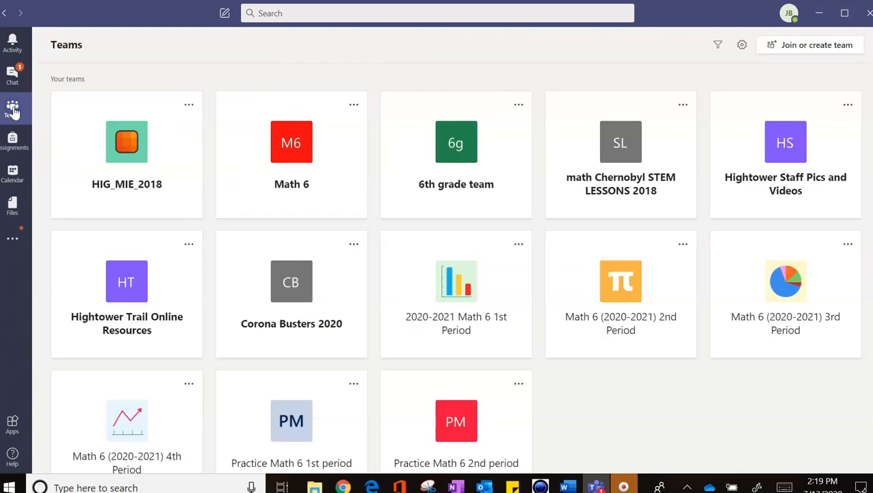
Step: Open the 2020-2021 Math 6 1st Period team's Class Notebook and view its Welcome pages and the Student Resources section in _Content Library
{"action": "left_click", "coordinate": [450, 293]}
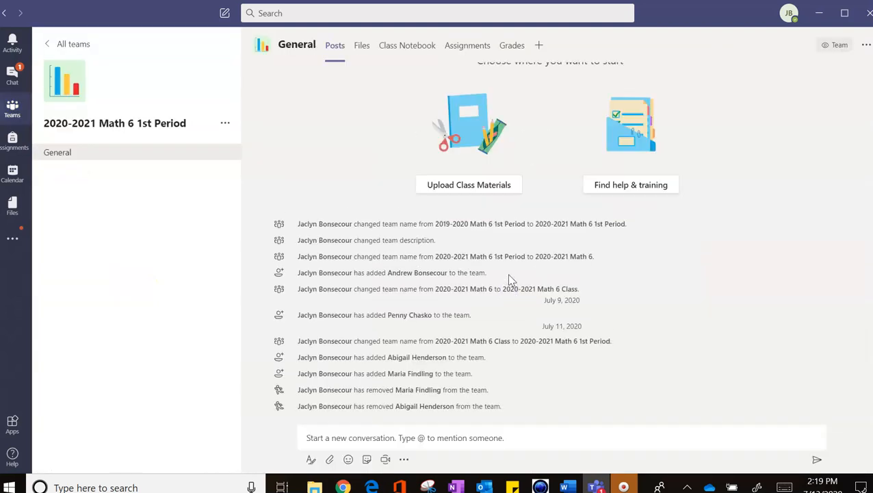
{"action": "left_click", "coordinate": [407, 45]}
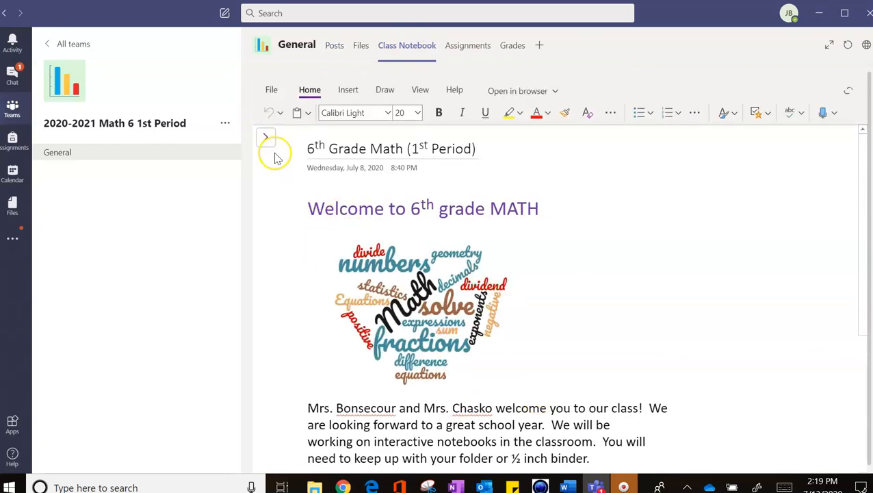
{"action": "left_click", "coordinate": [267, 140]}
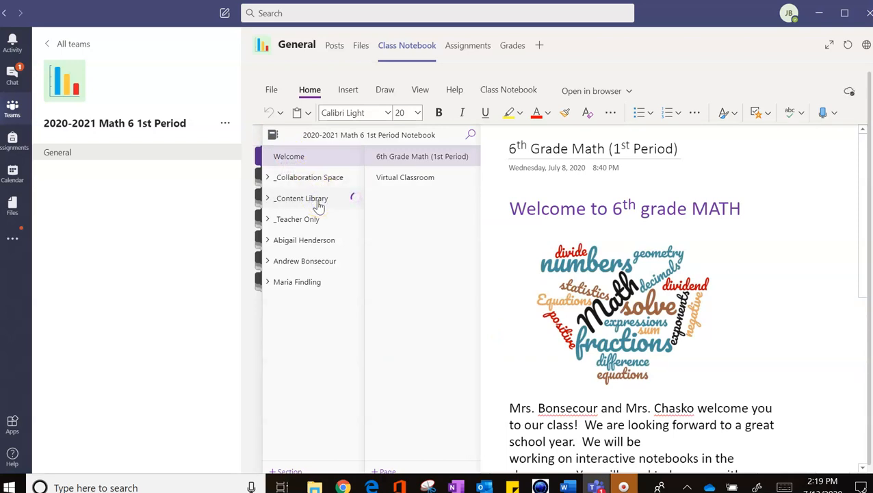
{"action": "left_click", "coordinate": [425, 179]}
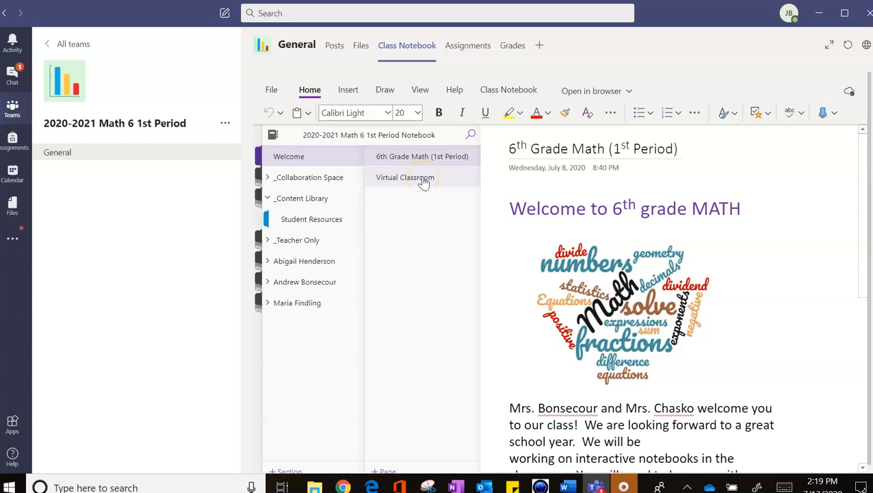
{"action": "left_click", "coordinate": [317, 219]}
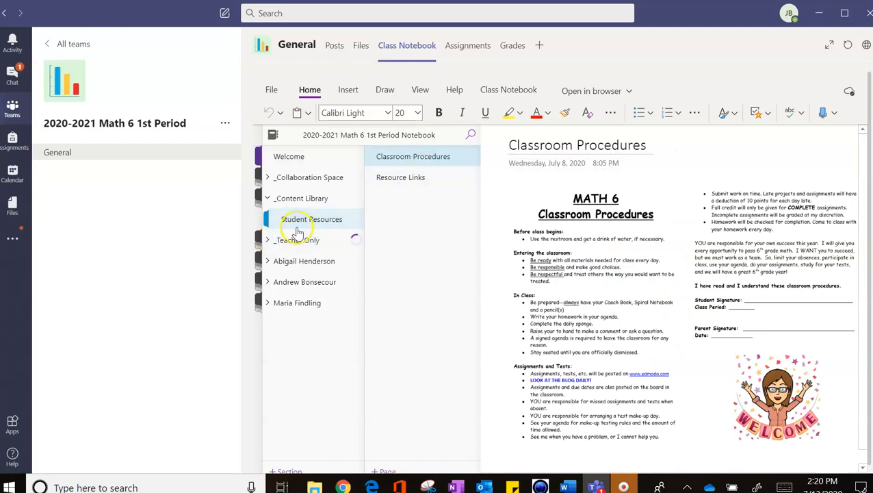
Step: Compare the Unit 0 5th Grade Review section in _Teacher Only with one student's Unit 0, Homework and Quizzes sections
{"action": "scroll", "coordinate": [312, 368], "scroll_direction": "down", "scroll_amount": 1}
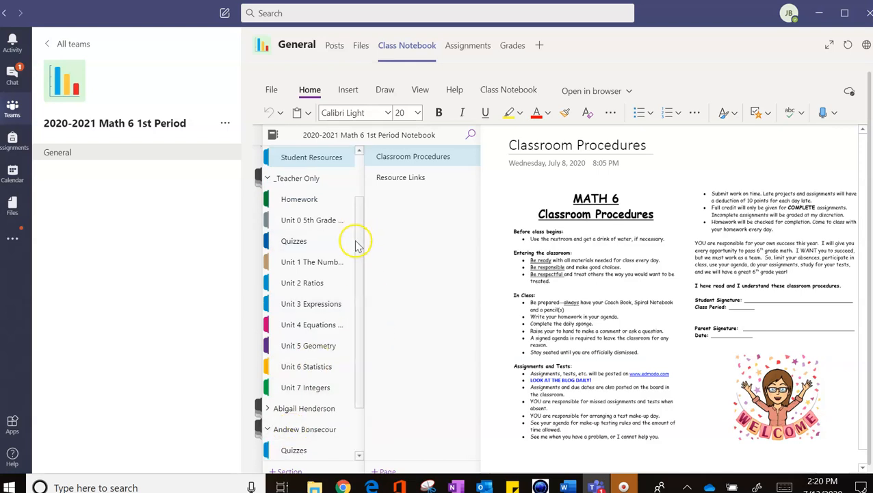
{"action": "scroll", "coordinate": [371, 323], "scroll_direction": "down", "scroll_amount": 1}
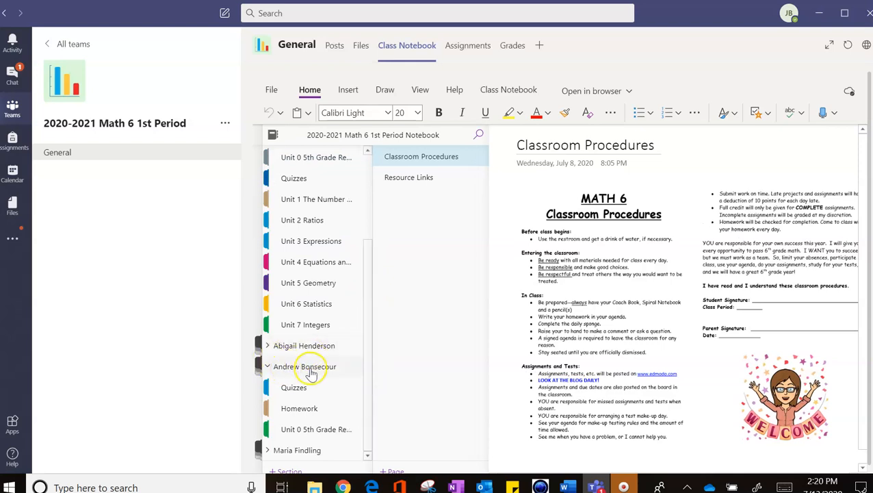
{"action": "left_click", "coordinate": [306, 432]}
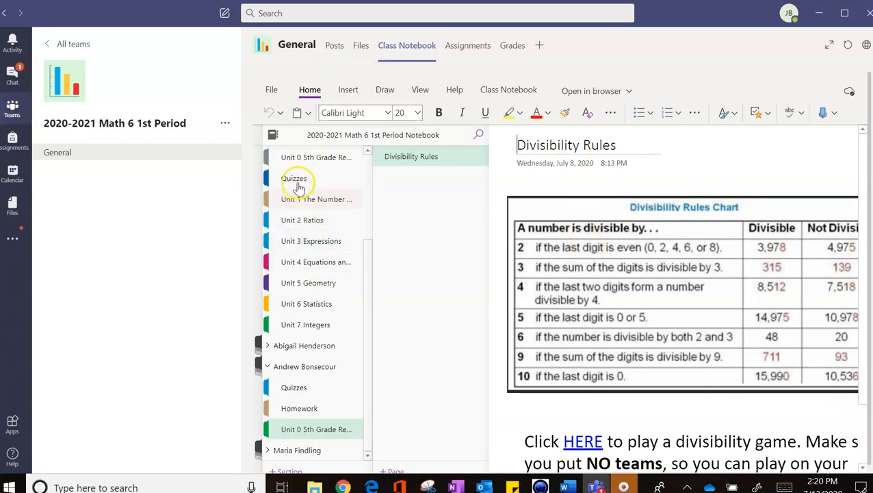
{"action": "left_click", "coordinate": [289, 161]}
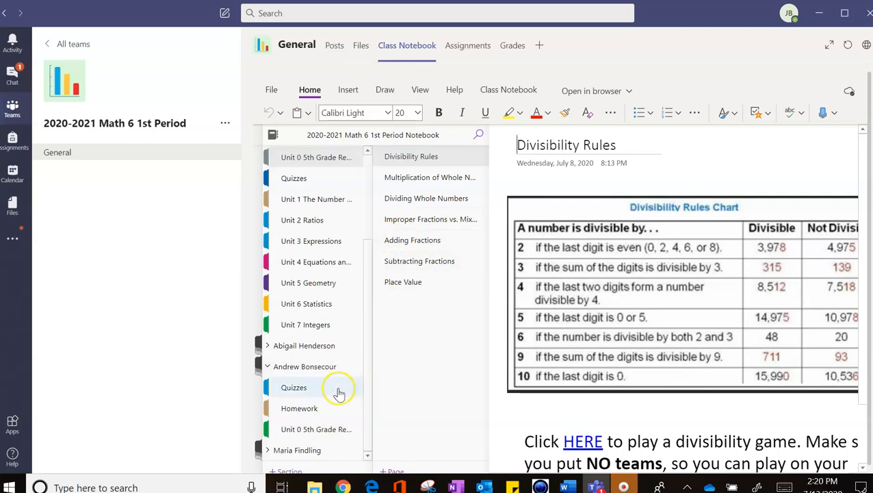
{"action": "left_click", "coordinate": [299, 407]}
{"action": "left_click", "coordinate": [297, 391]}
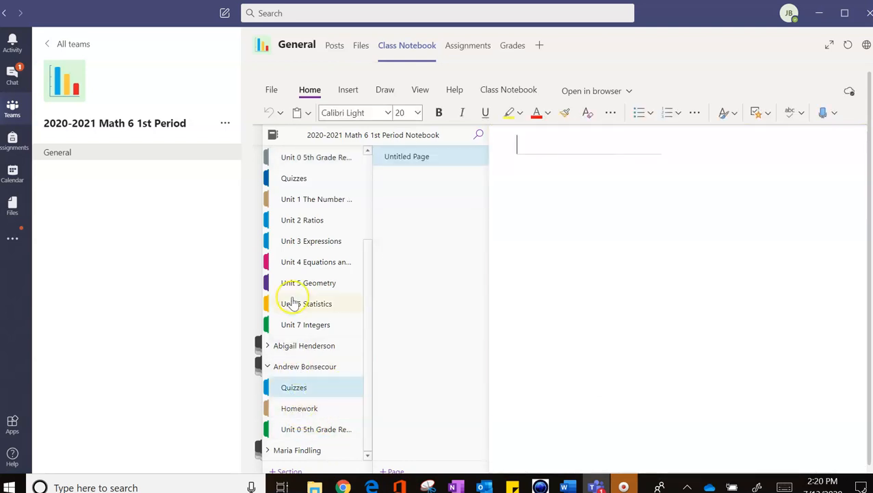
Step: Distribute the Divisibility Rules Homework page from the _Teacher Only Homework section to the Homework section of all students
{"action": "scroll", "coordinate": [294, 274], "scroll_direction": "up", "scroll_amount": 3}
{"action": "left_click", "coordinate": [315, 261]}
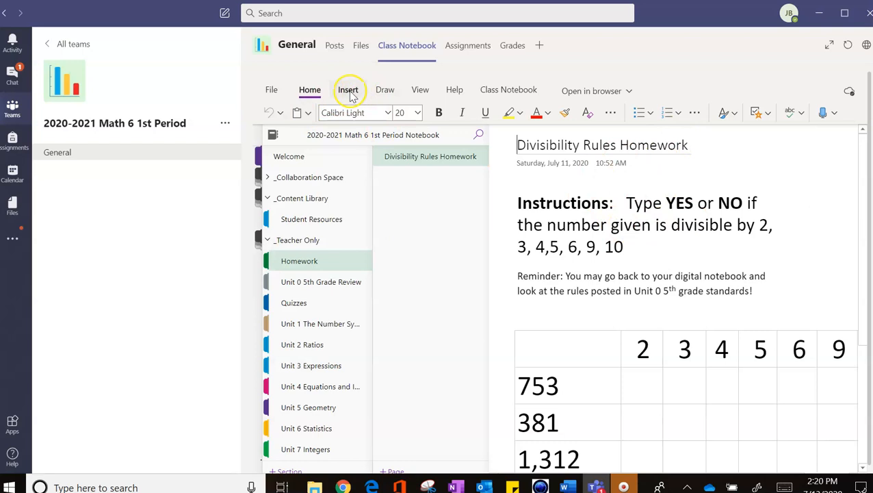
{"action": "left_click", "coordinate": [847, 17]}
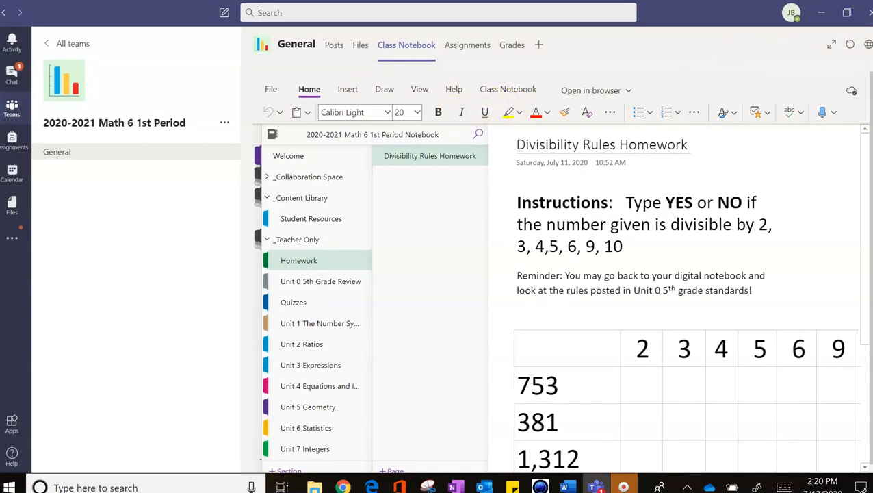
{"action": "left_click", "coordinate": [851, 19]}
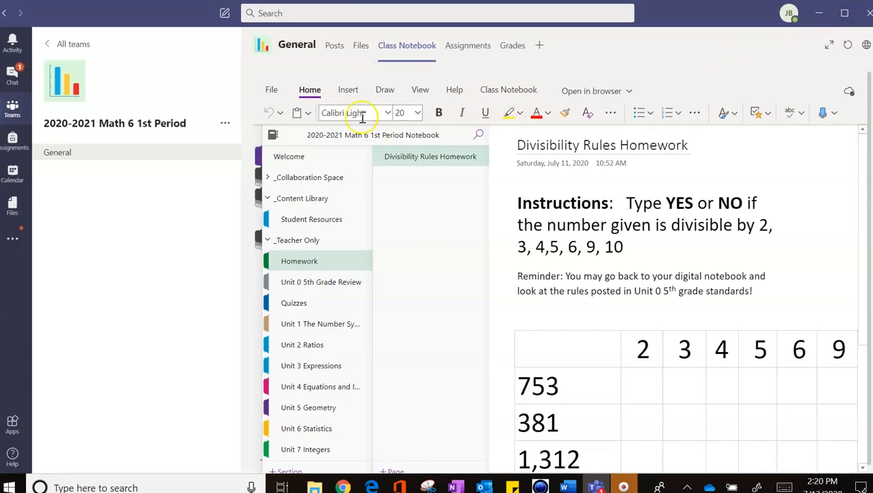
{"action": "left_click", "coordinate": [449, 158]}
{"action": "left_click", "coordinate": [501, 93]}
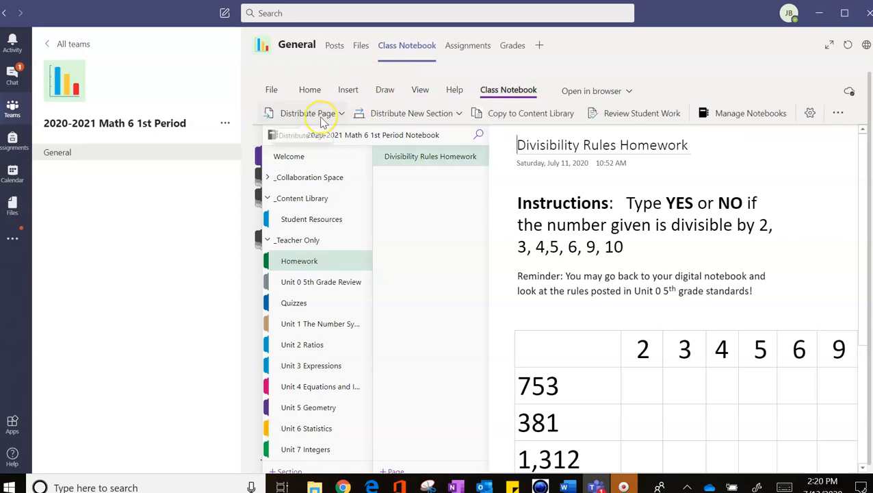
{"action": "left_click", "coordinate": [319, 114]}
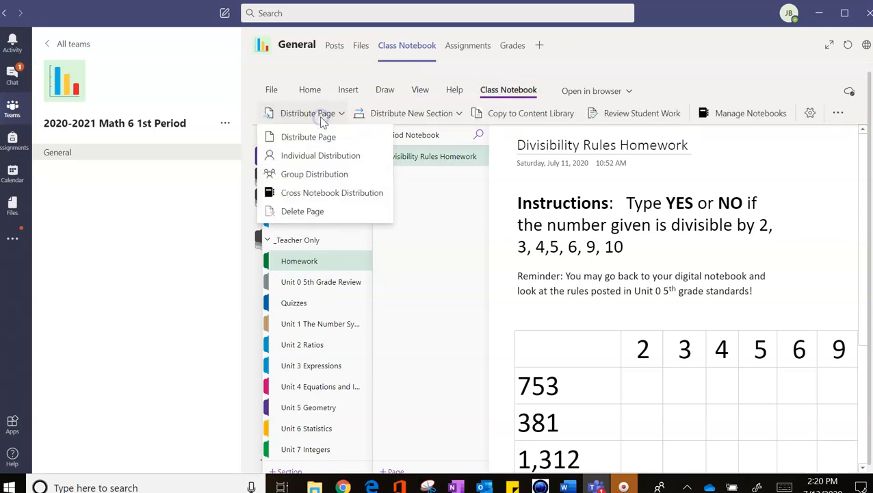
{"action": "left_click", "coordinate": [335, 140]}
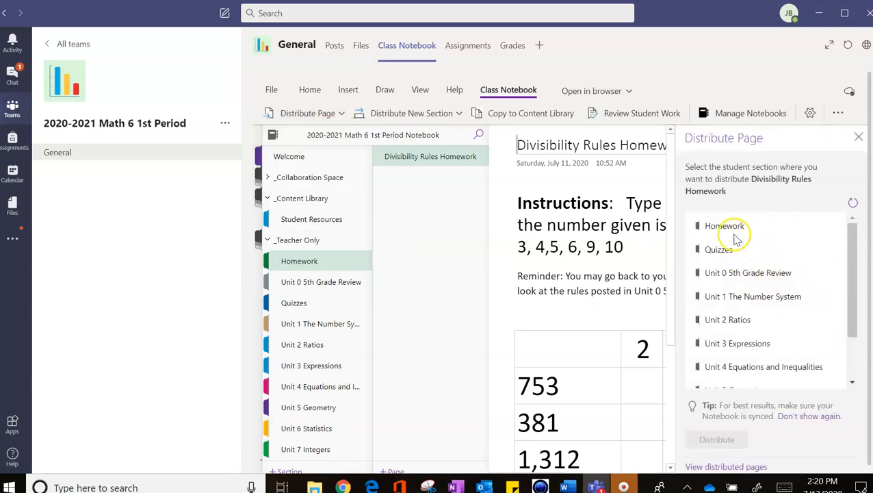
{"action": "left_click", "coordinate": [856, 286]}
{"action": "left_click_drag", "start_coordinate": [849, 244], "coordinate": [843, 211]}
{"action": "left_click", "coordinate": [735, 229]}
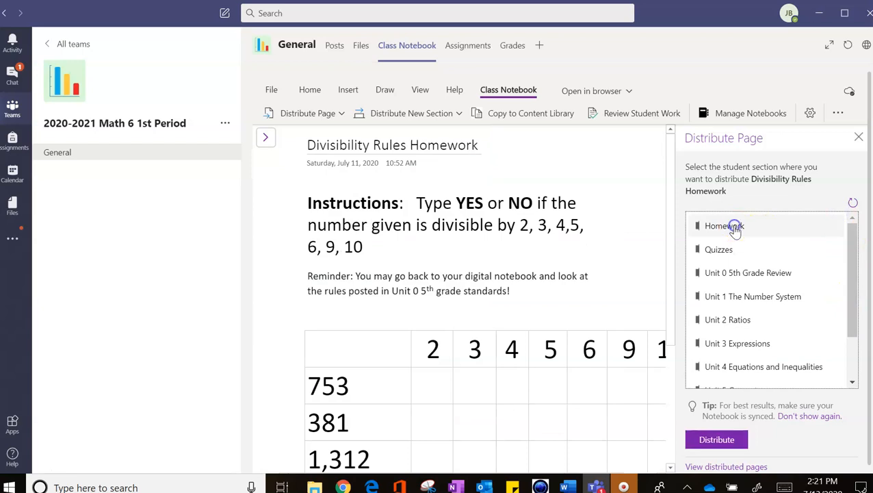
{"action": "left_click", "coordinate": [715, 439]}
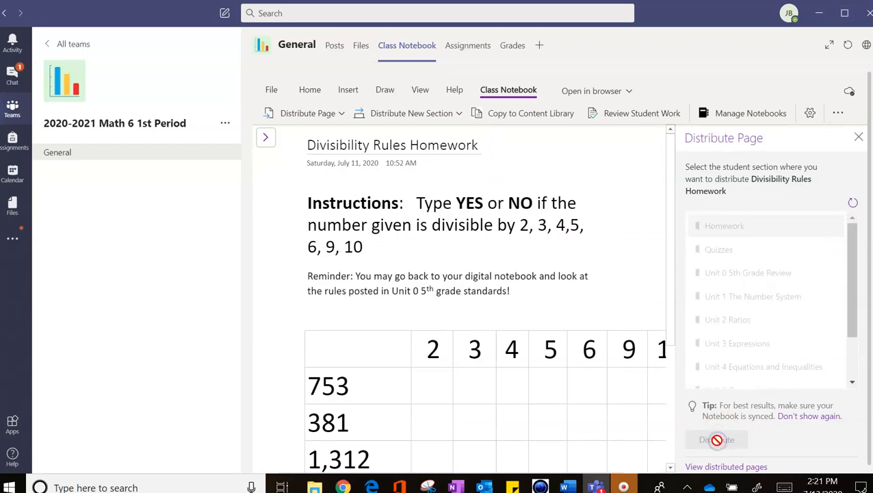
Step: Check the expanded student's Homework section for the distributed Divisibility Rules Homework page
{"action": "left_click", "coordinate": [266, 138]}
{"action": "scroll", "coordinate": [326, 383], "scroll_direction": "down", "scroll_amount": 3}
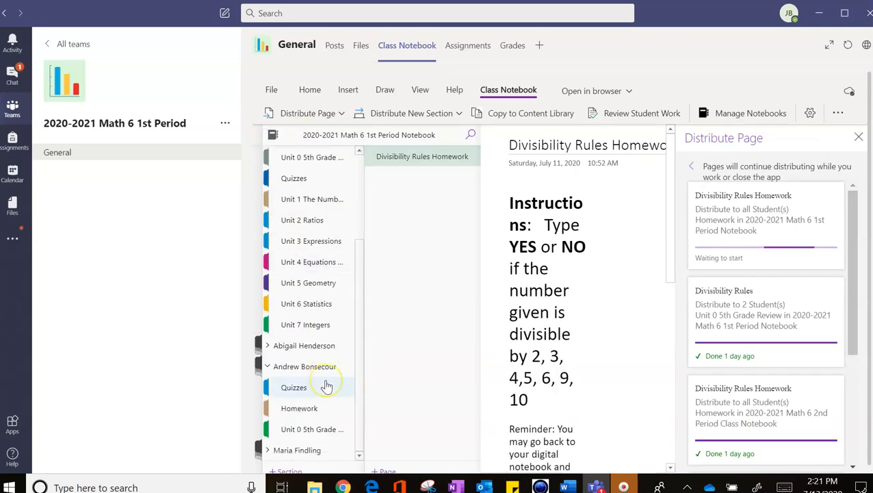
{"action": "left_click", "coordinate": [308, 404]}
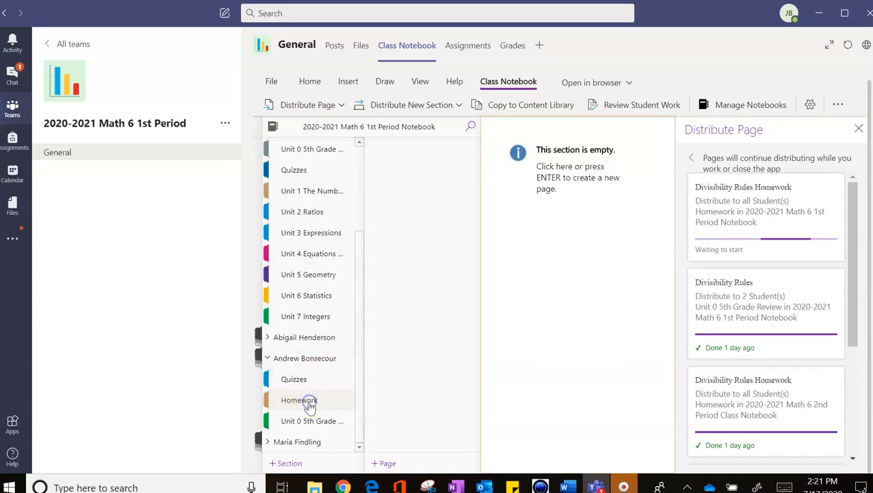
{"action": "left_click", "coordinate": [300, 382]}
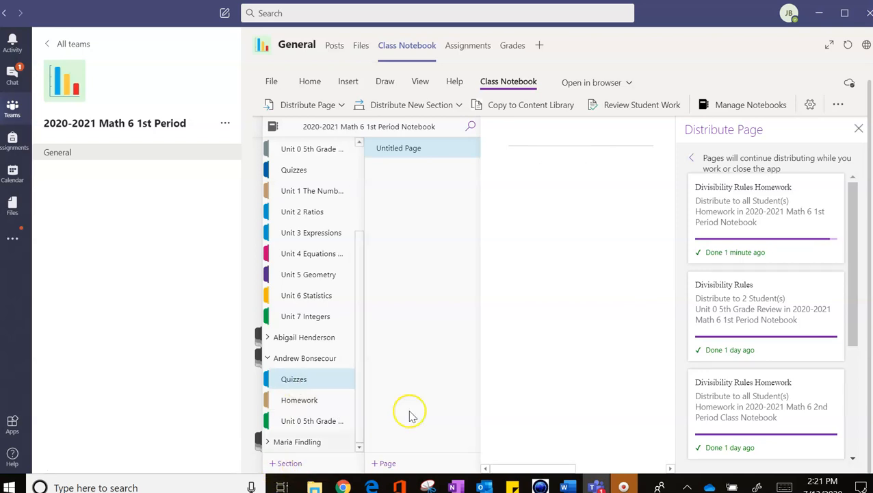
{"action": "left_click", "coordinate": [325, 403]}
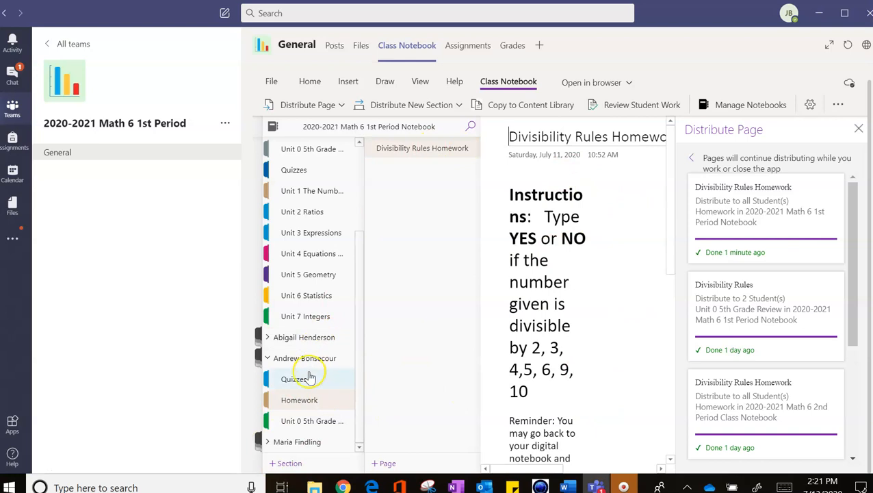
Step: Look at another student's section group, reopen the distributed Divisibility Rules Homework page, and close the page distribution status
{"action": "left_click", "coordinate": [271, 337]}
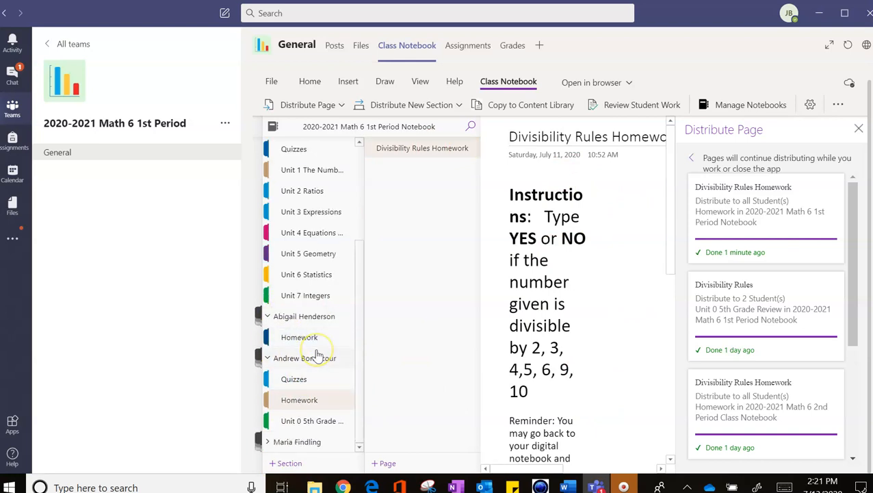
{"action": "left_click", "coordinate": [271, 318]}
{"action": "left_click", "coordinate": [318, 400]}
{"action": "left_click", "coordinate": [467, 274]}
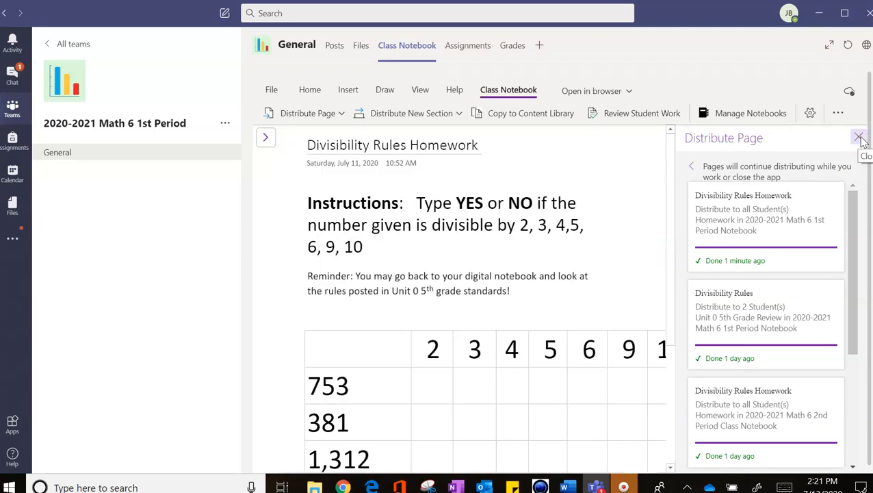
{"action": "left_click", "coordinate": [859, 138]}
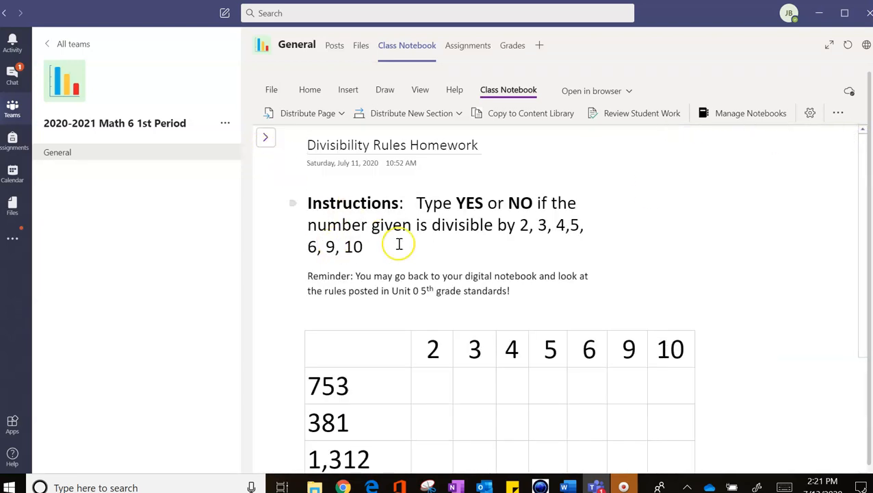